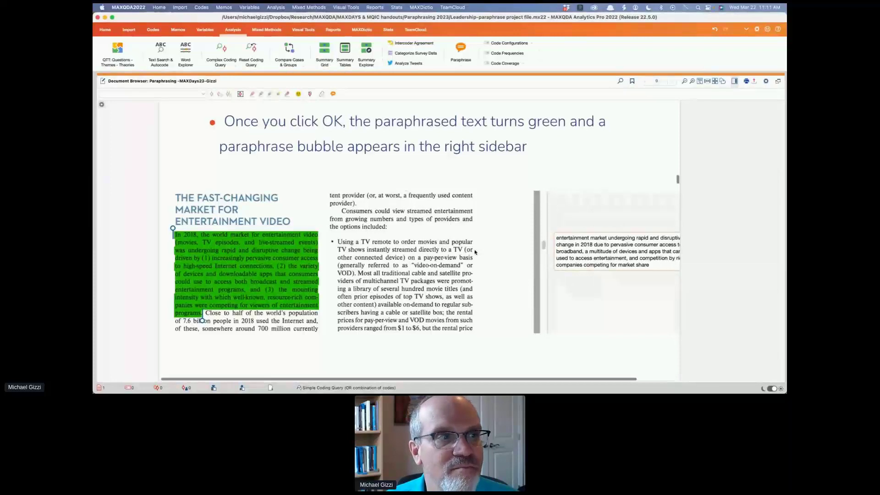
# Read the slide on paraphrasing "on the fly" in the Paraphrasing presentation document.
pyautogui.scroll(-5, 475, 251)
pyautogui.rightClick(475, 252)
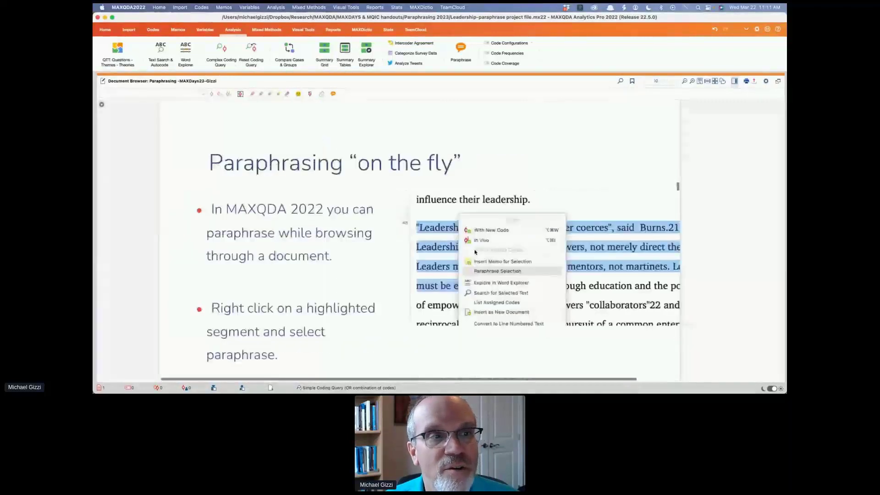
pyautogui.scroll(-1, 475, 252)
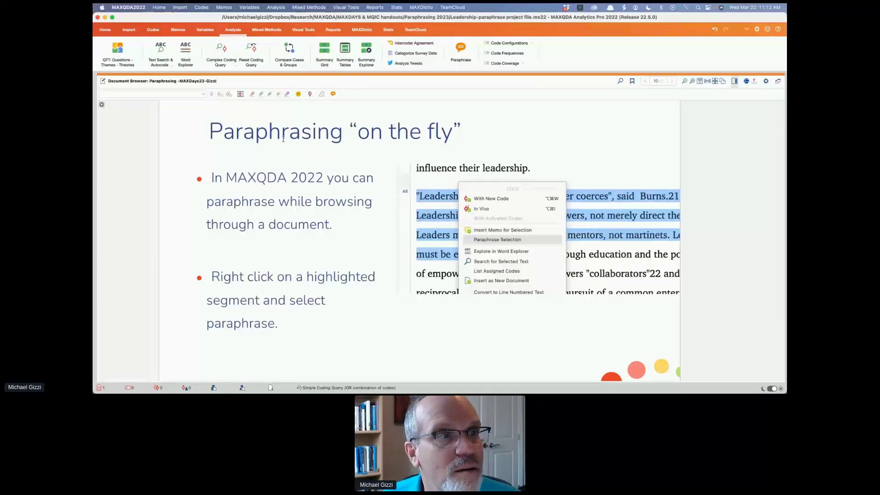
pyautogui.scroll(-5, 283, 138)
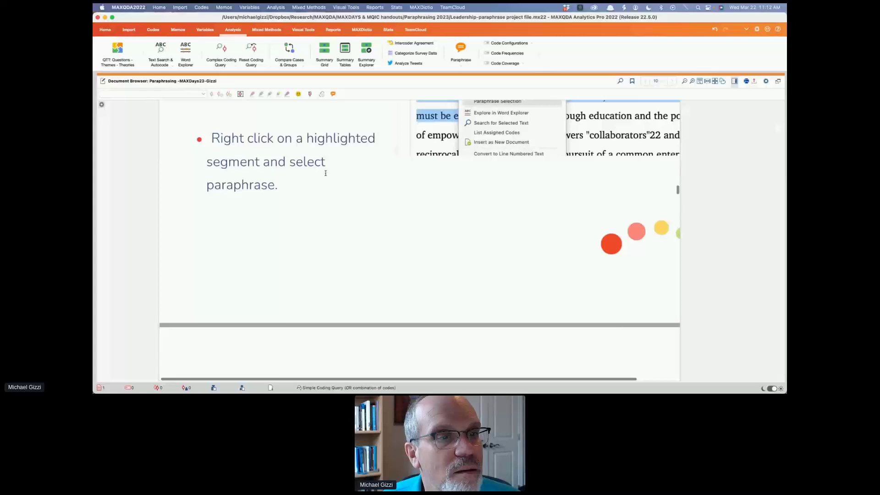
pyautogui.scroll(1, 326, 174)
pyautogui.scroll(4, 325, 171)
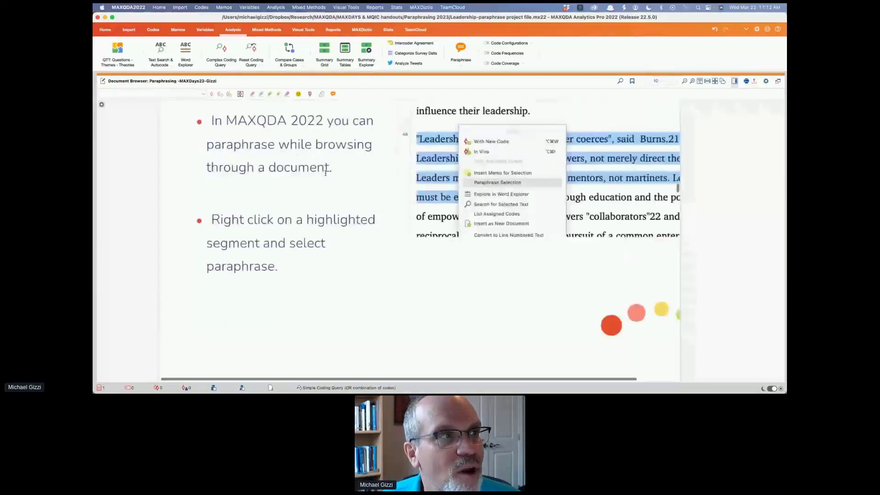
# Show the Document System and open "moral leadership an overview" from the Literature Review Samples.
pyautogui.click(105, 30)
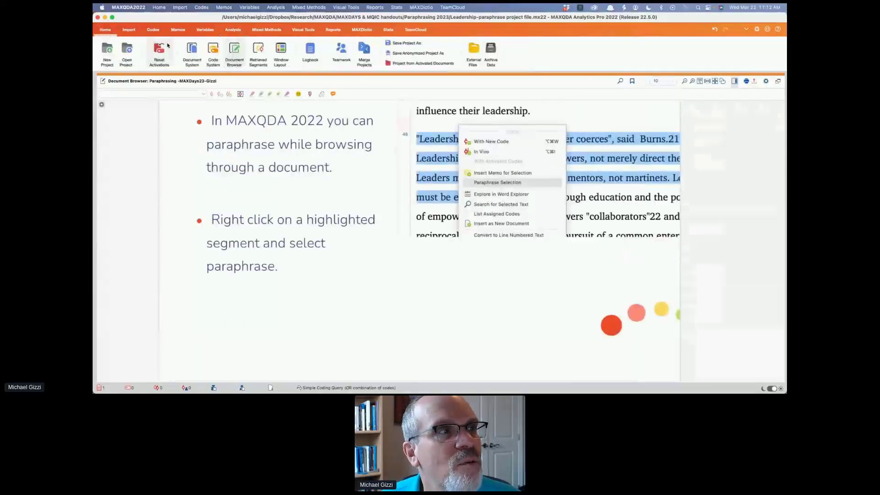
pyautogui.click(193, 48)
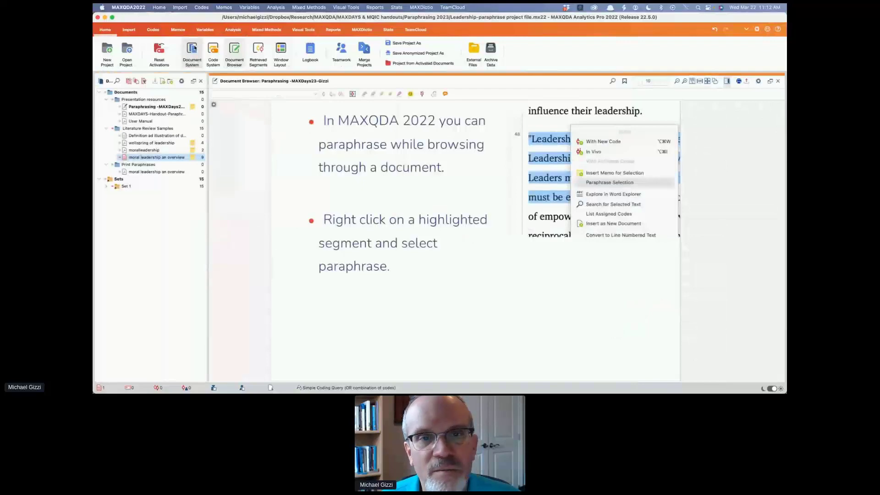
pyautogui.doubleClick(150, 158)
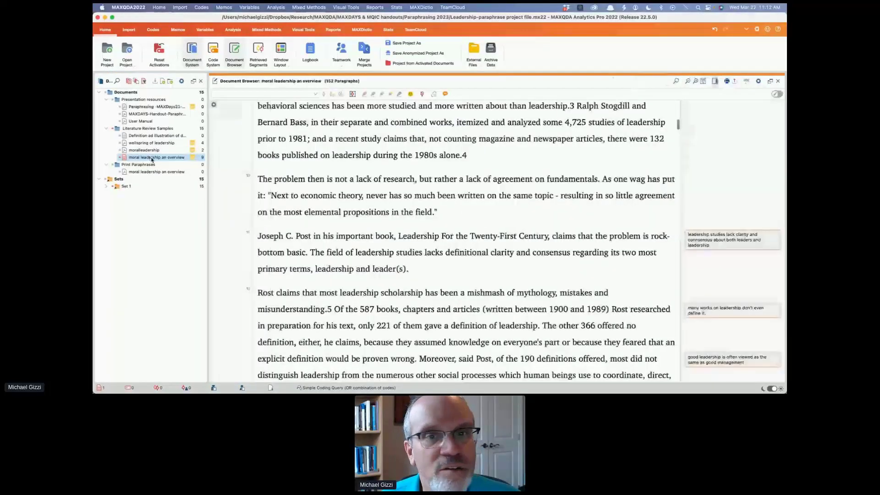
# Paraphrase the Full Text abstract's sentence beginning "I argue that leadership" as "leadership is a delicate combination....".
pyautogui.scroll(3, 426, 257)
pyautogui.scroll(10, 426, 256)
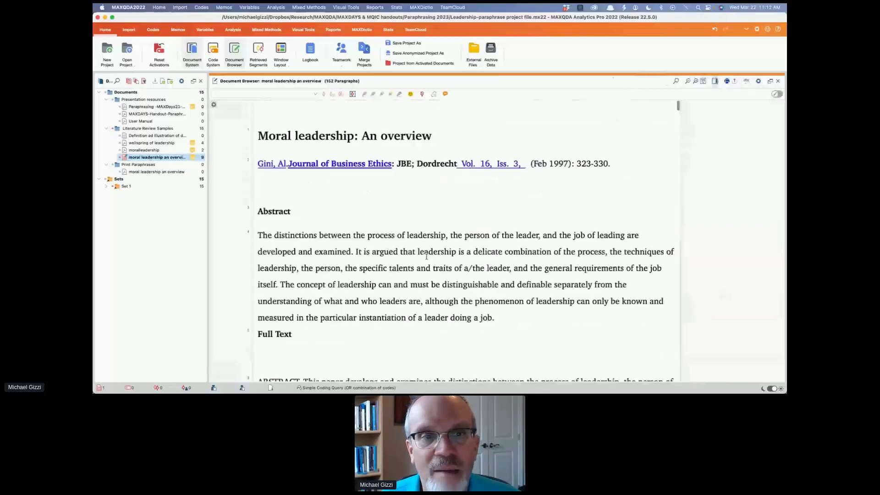
pyautogui.scroll(-2, 426, 257)
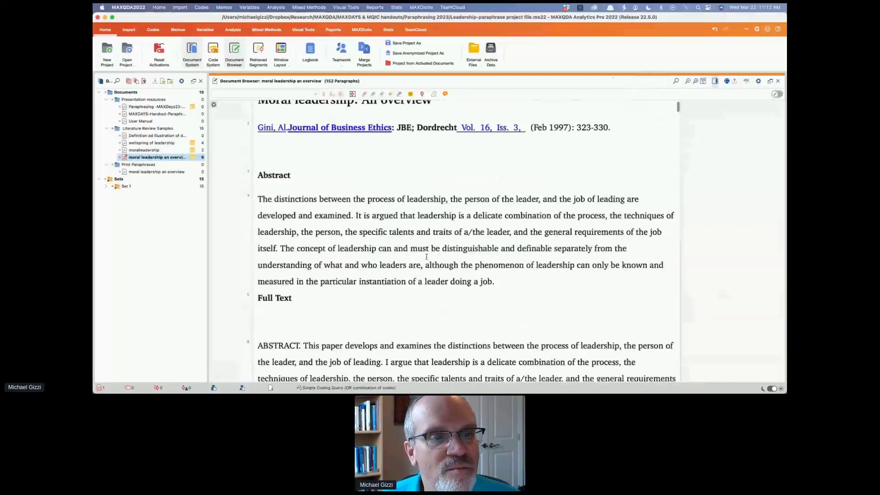
pyautogui.scroll(-6, 427, 257)
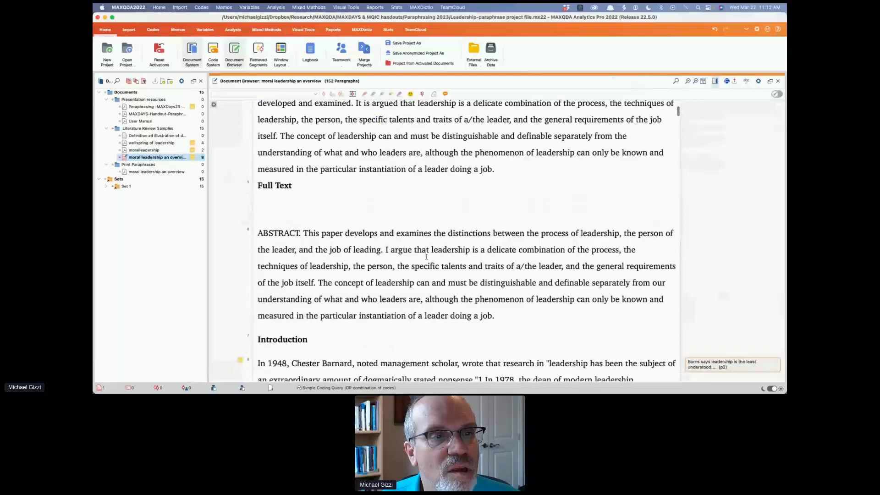
pyautogui.moveTo(385, 247); pyautogui.dragTo(316, 279)
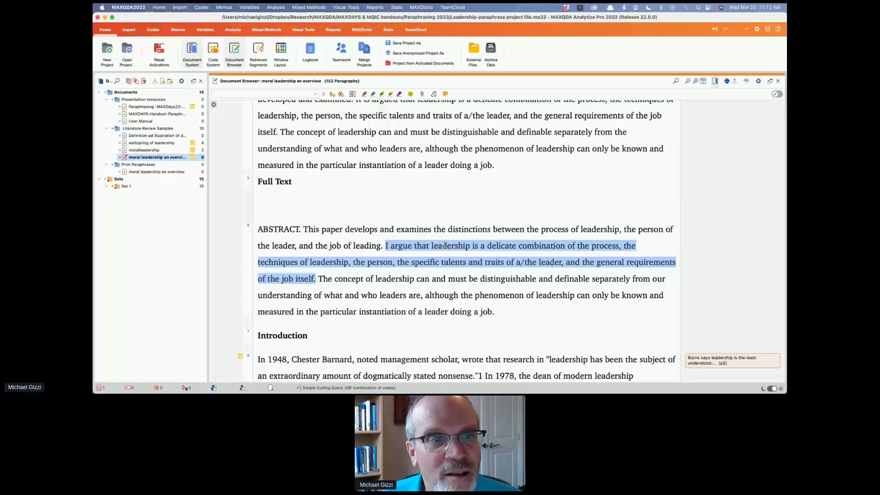
pyautogui.rightClick(398, 246)
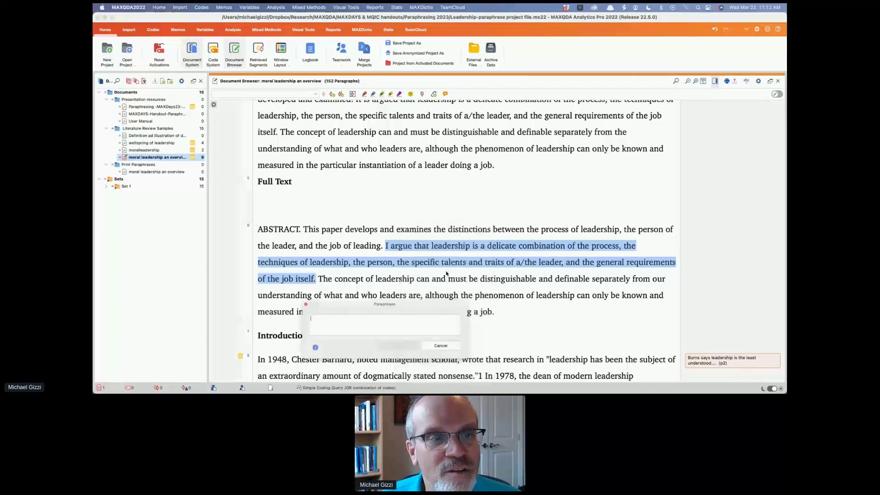
pyautogui.click(442, 273)
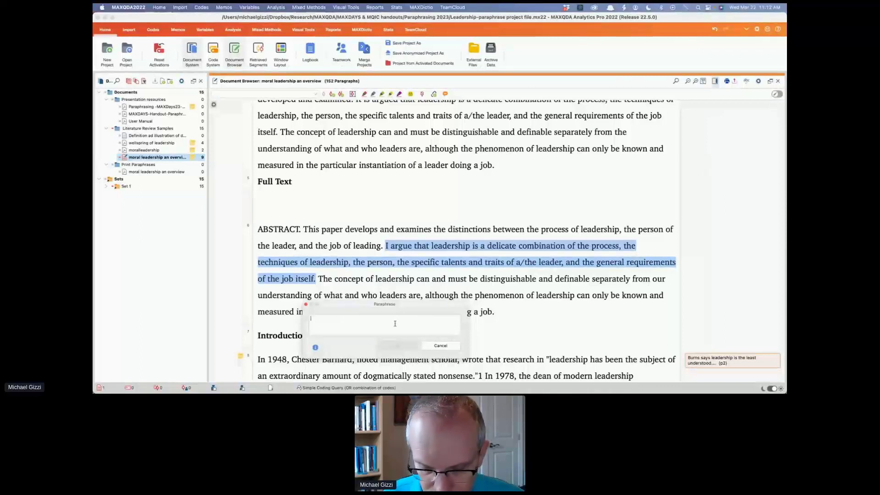
pyautogui.write('leadership')
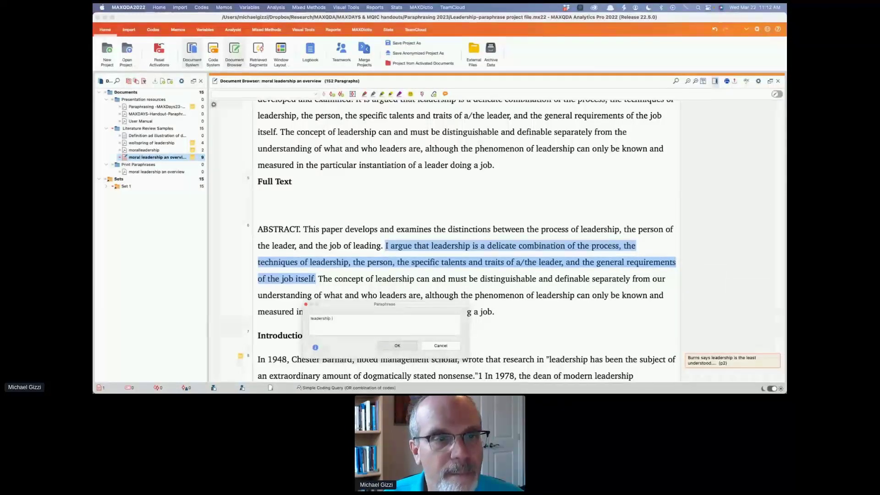
pyautogui.write(' is a')
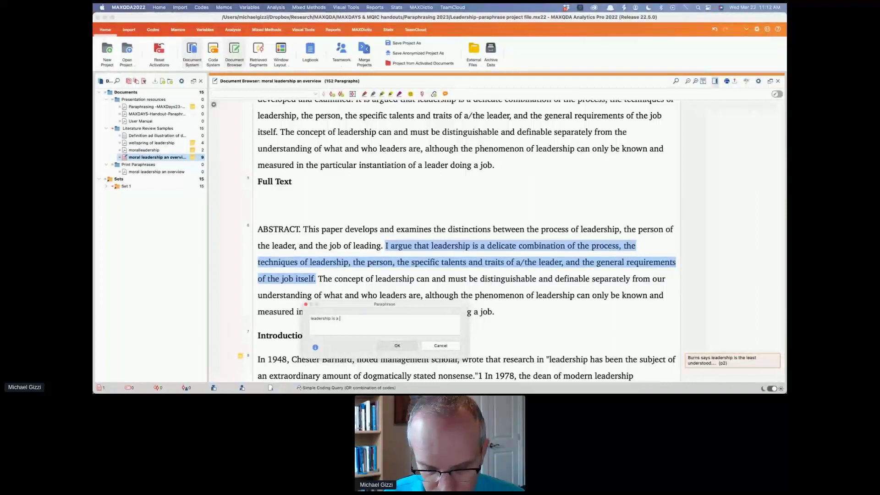
pyautogui.write(' delicate combination....')
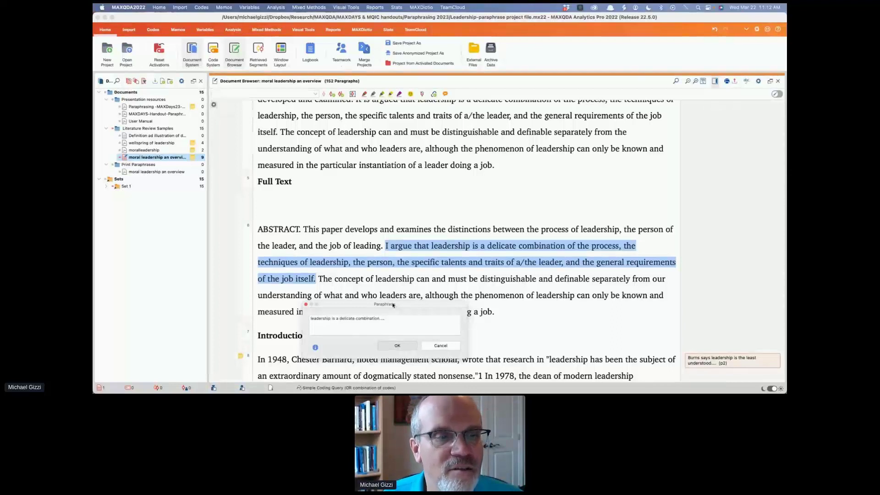
pyautogui.click(398, 346)
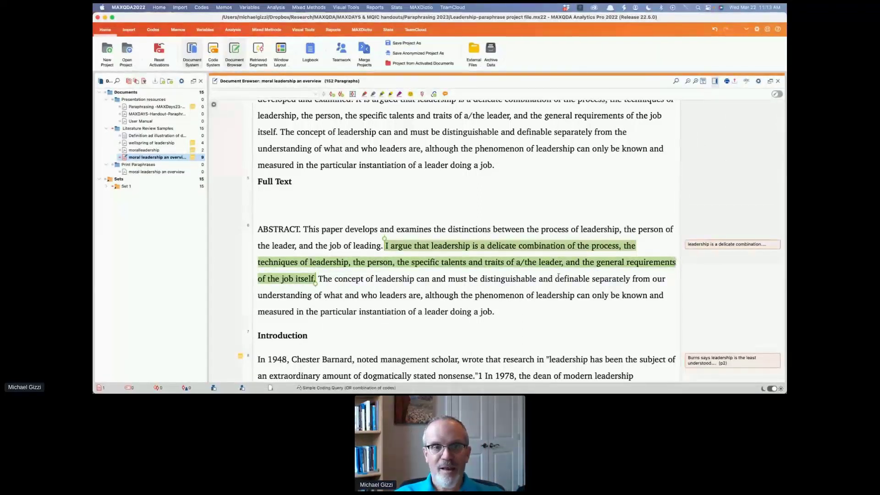
pyautogui.click(461, 296)
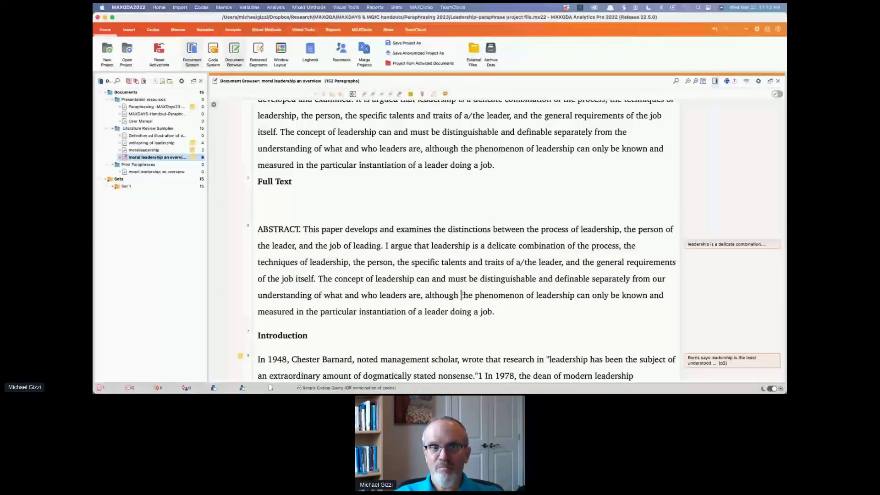
# Show the Code System and code the abstract's sentence beginning "I argue that leadership" with the "leadership" code.
pyautogui.scroll(-1, 461, 295)
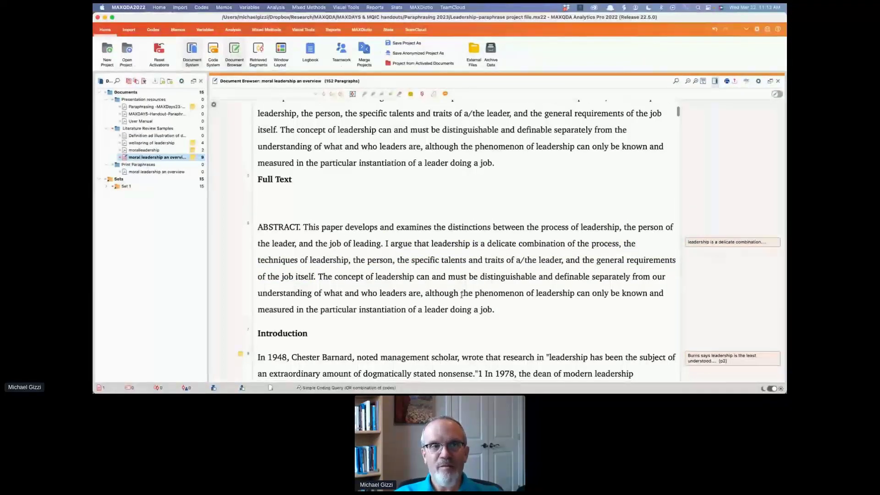
pyautogui.scroll(-2, 461, 295)
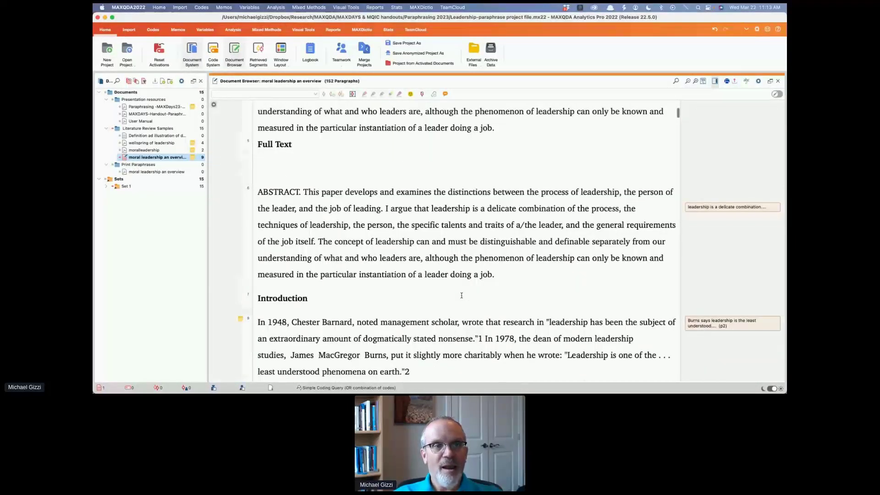
pyautogui.scroll(1, 461, 295)
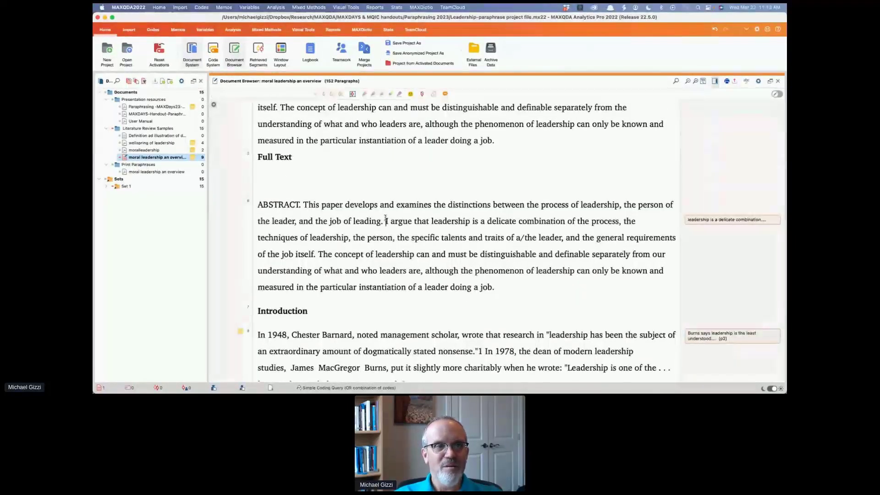
pyautogui.moveTo(386, 220); pyautogui.dragTo(318, 256)
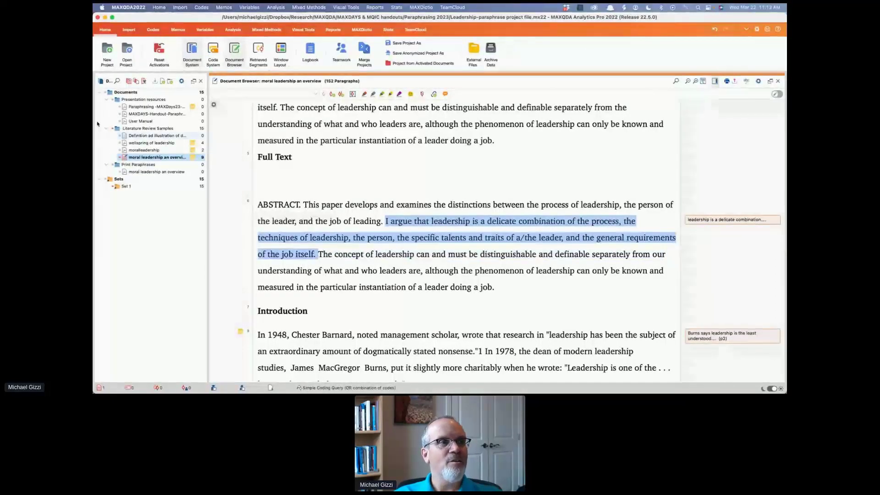
pyautogui.click(213, 49)
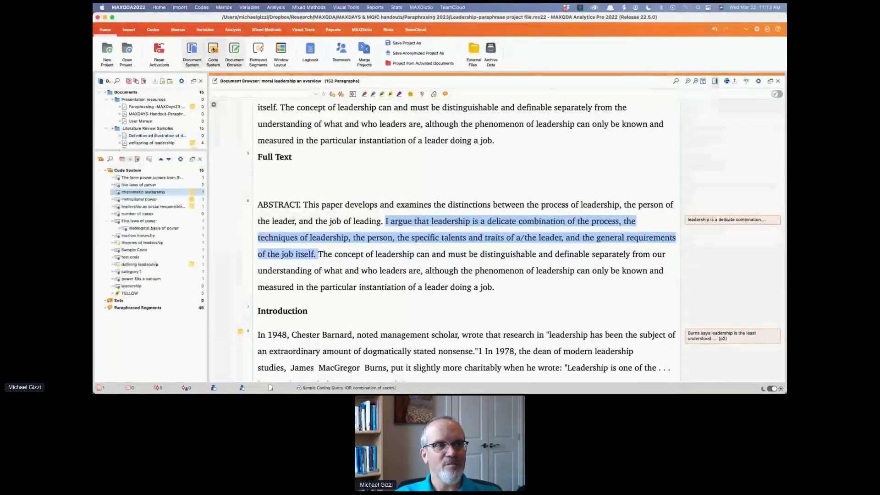
pyautogui.click(154, 191)
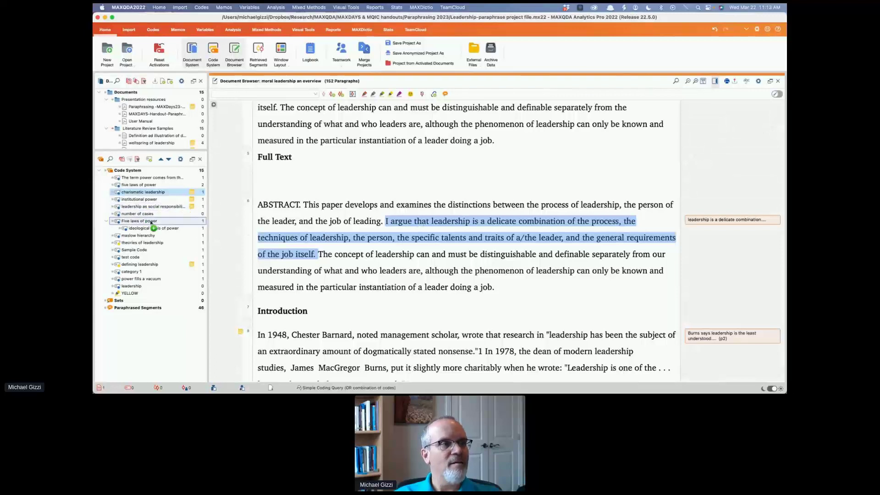
pyautogui.moveTo(154, 192); pyautogui.dragTo(152, 188)
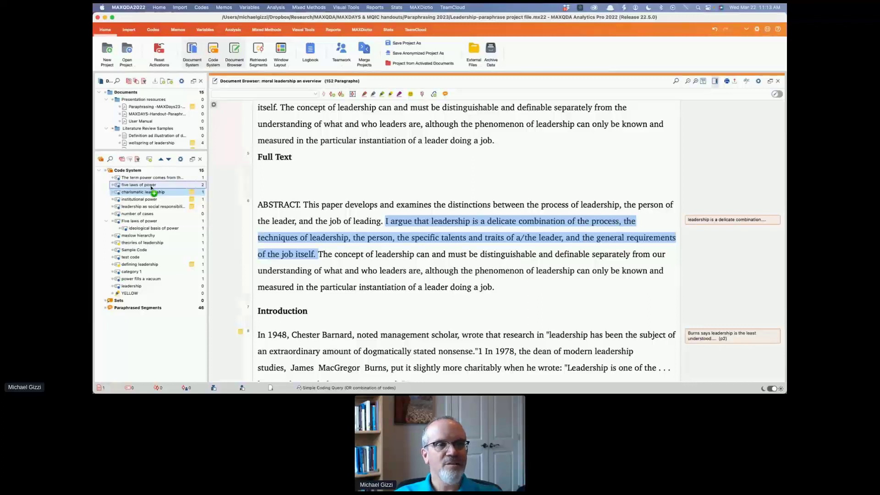
pyautogui.moveTo(151, 188); pyautogui.dragTo(444, 215)
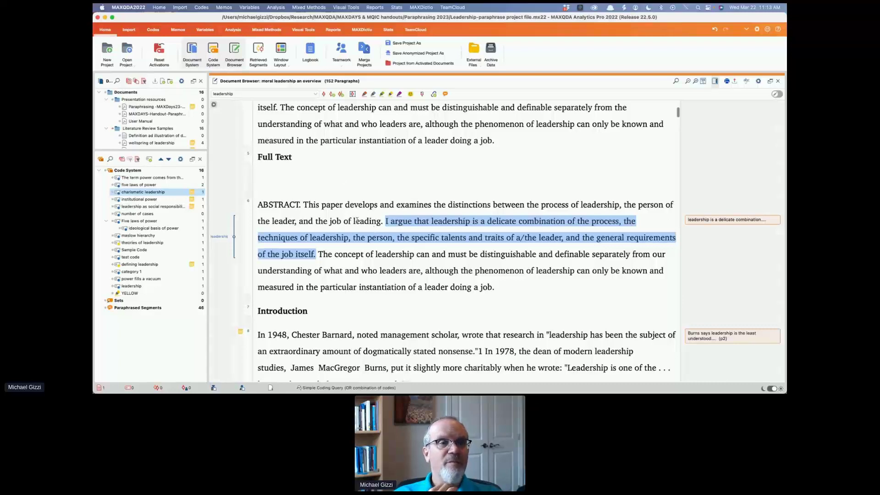
# Review the paraphrases, codes and memos alongside the text from the Introduction to the Power section.
pyautogui.scroll(-10, 357, 221)
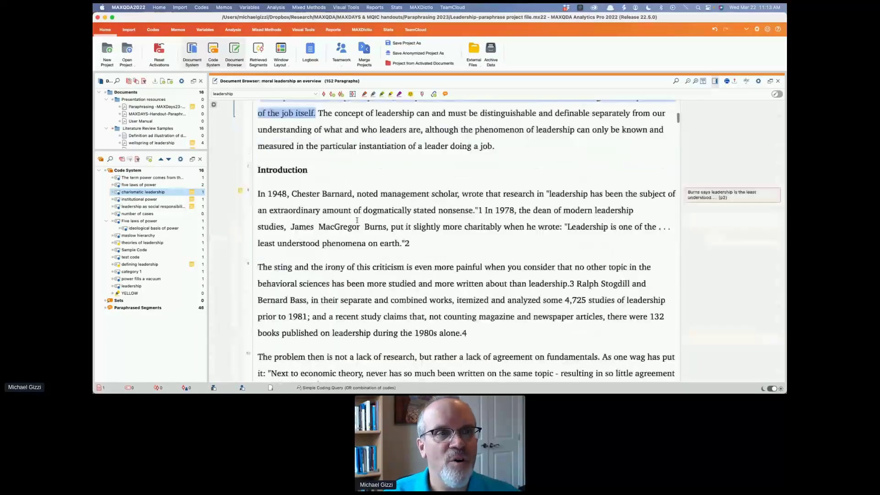
pyautogui.scroll(-4, 357, 220)
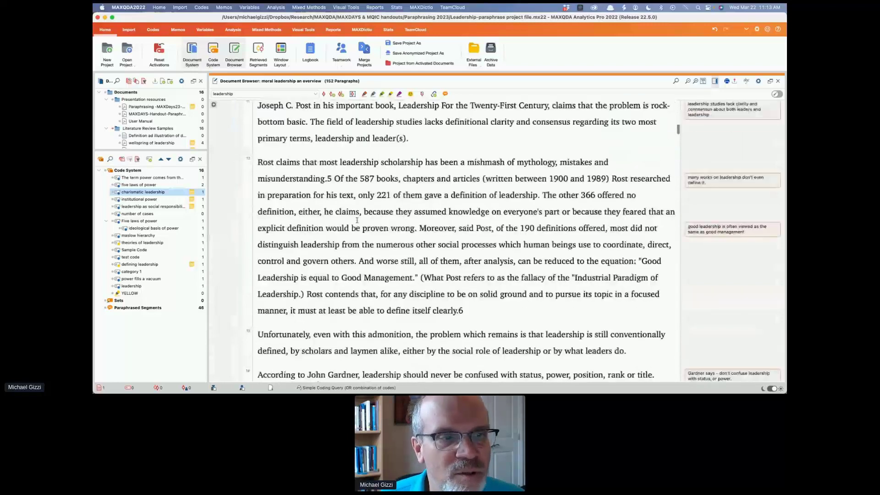
pyautogui.scroll(-9, 357, 221)
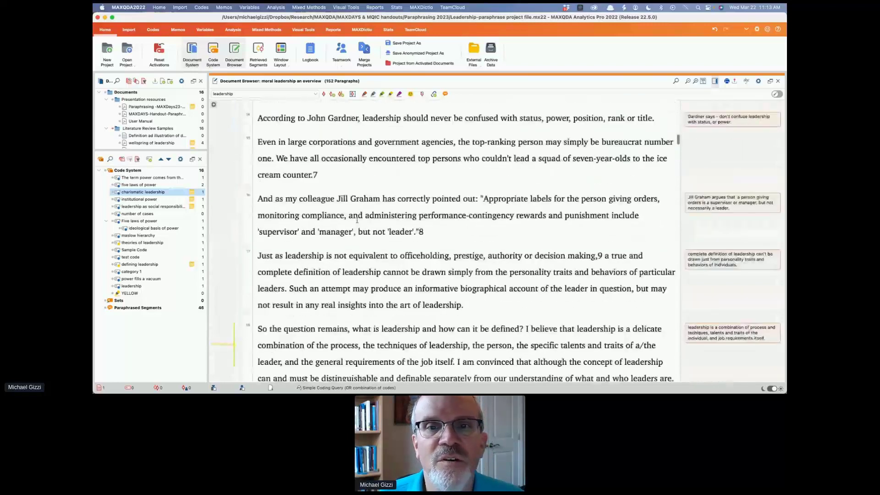
pyautogui.scroll(-8, 357, 220)
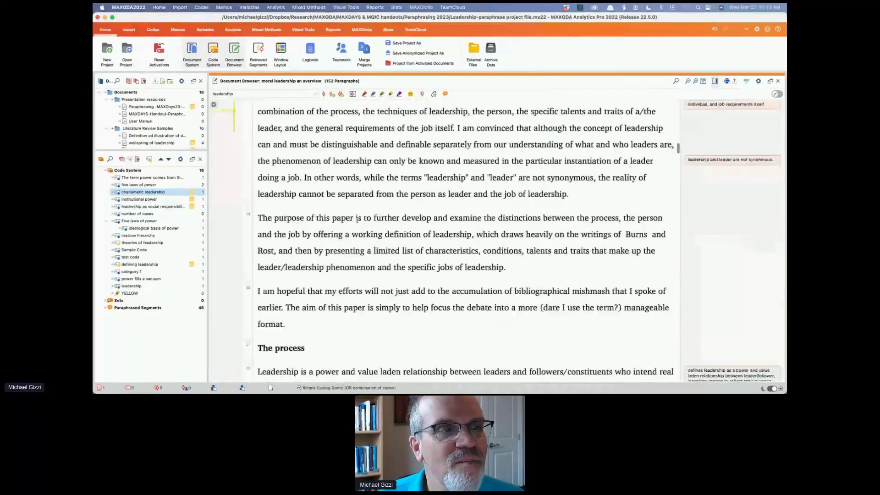
pyautogui.scroll(-10, 357, 220)
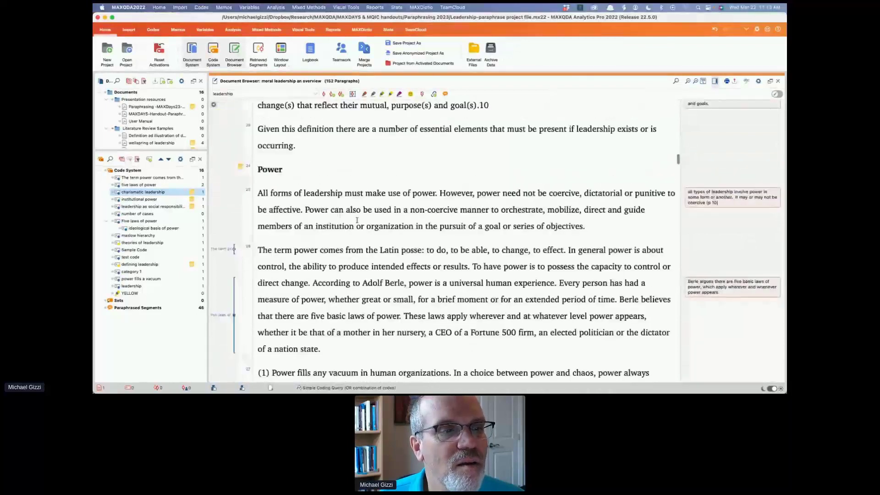
pyautogui.scroll(-4, 357, 220)
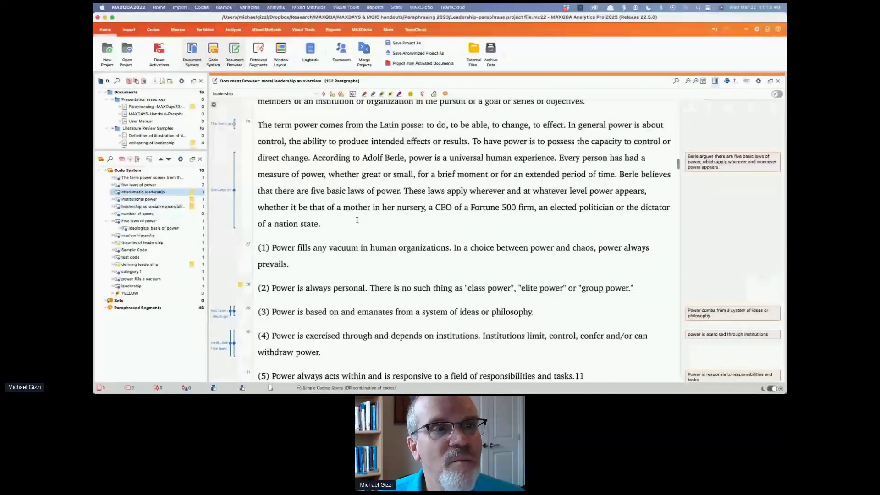
pyautogui.scroll(4, 357, 221)
pyautogui.scroll(1, 357, 220)
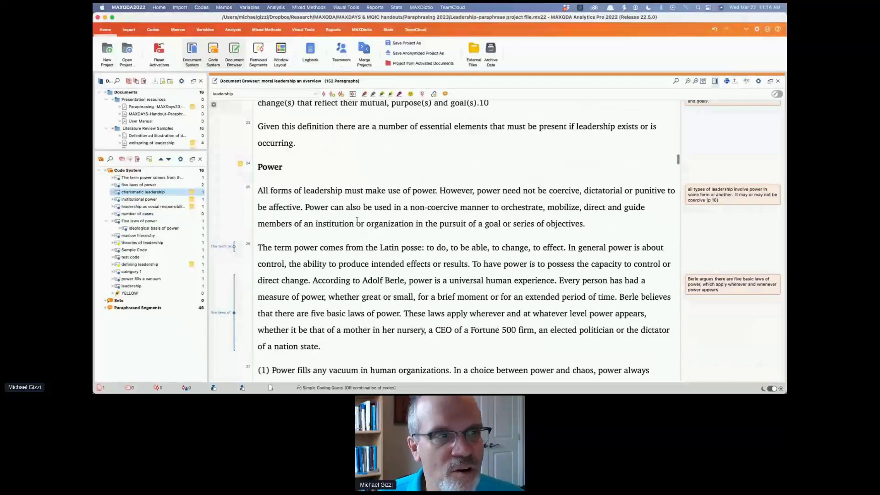
pyautogui.scroll(-2, 357, 220)
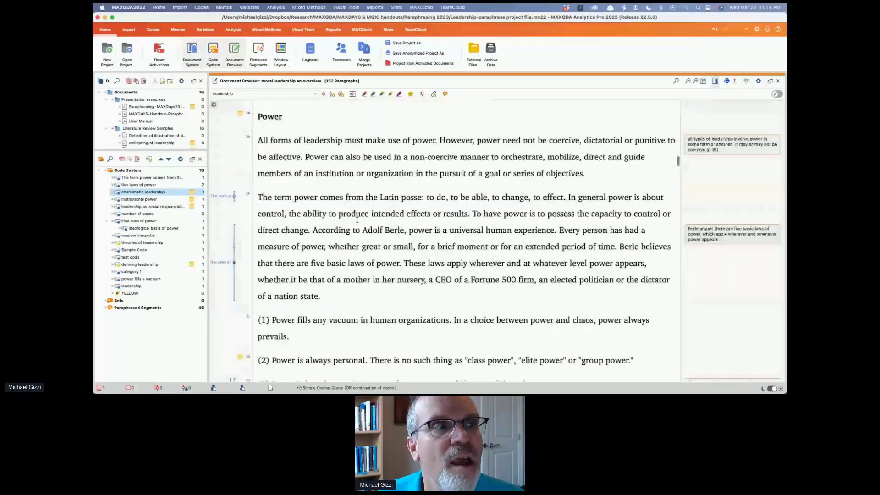
pyautogui.scroll(-5, 316, 156)
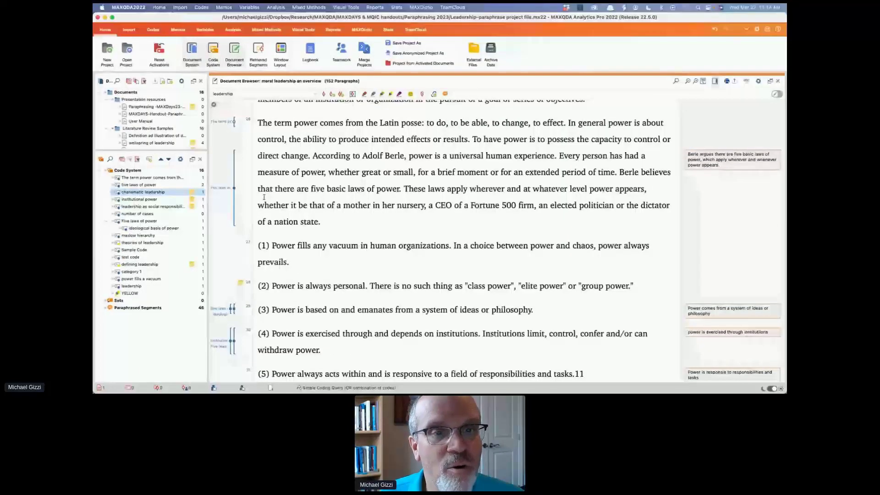
# Turn on Paraphrase mode and paraphrase law (1) of power as "Power fills a vaccuum. In a choice between power and chaos, power prevails.".
pyautogui.scroll(-1, 264, 197)
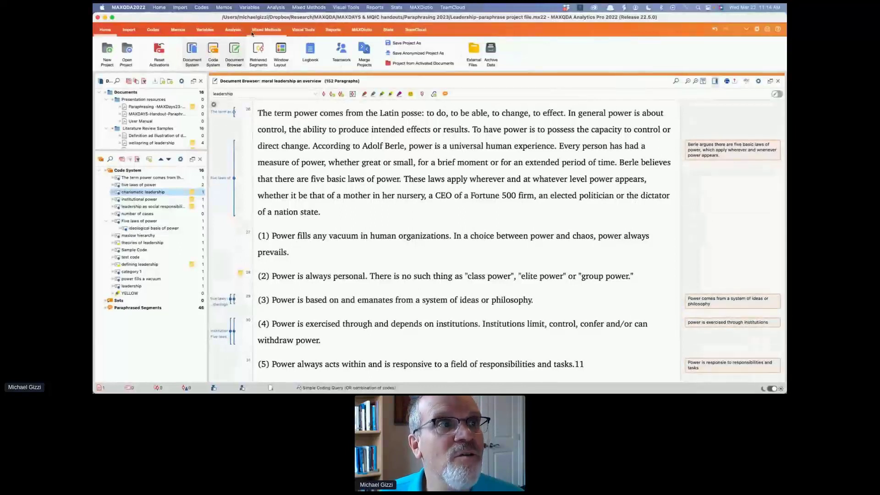
pyautogui.click(232, 30)
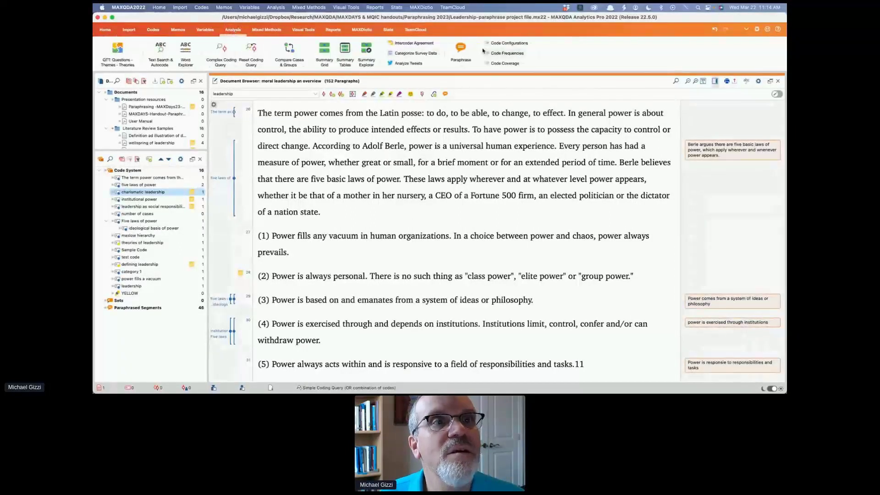
pyautogui.click(460, 48)
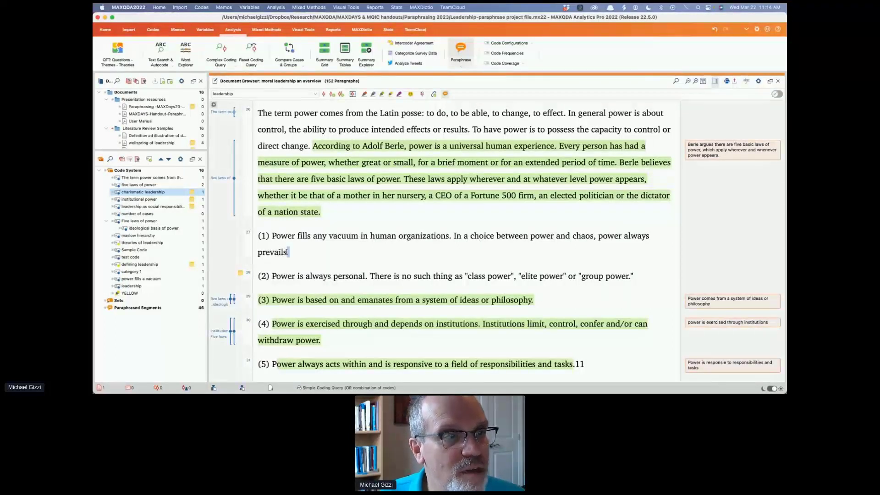
pyautogui.moveTo(288, 252); pyautogui.dragTo(248, 232)
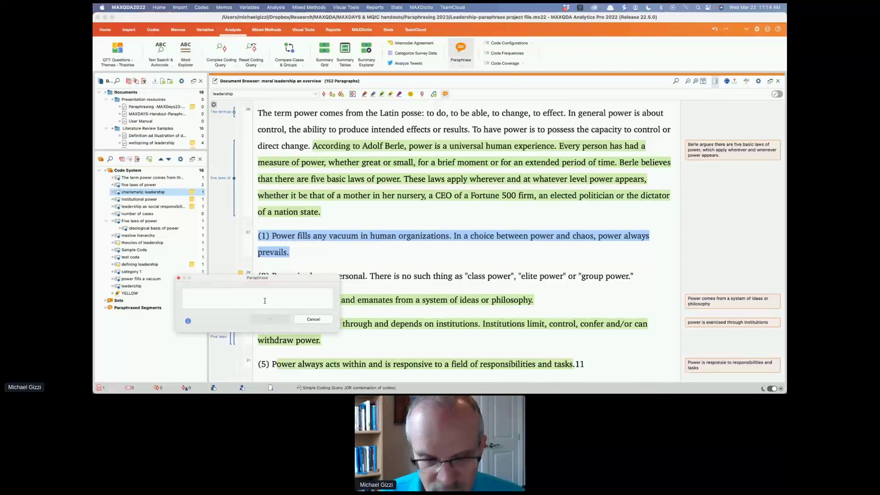
pyautogui.write('Power fills a ca')
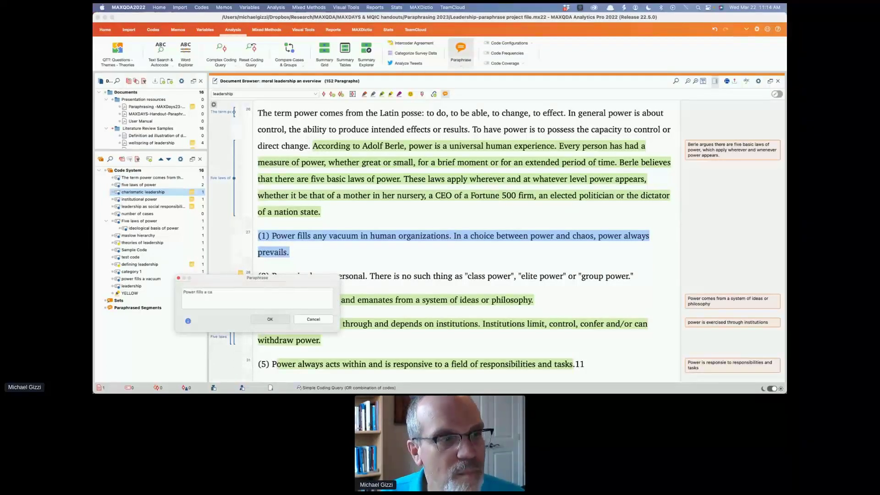
pyautogui.press('BackSpace')
pyautogui.press('BackSpace')
pyautogui.write('vaccuum.')
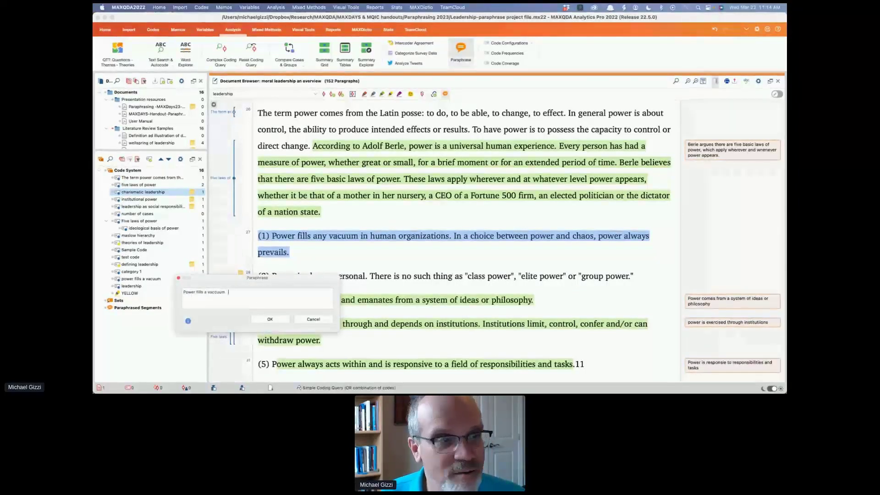
pyautogui.write('In')
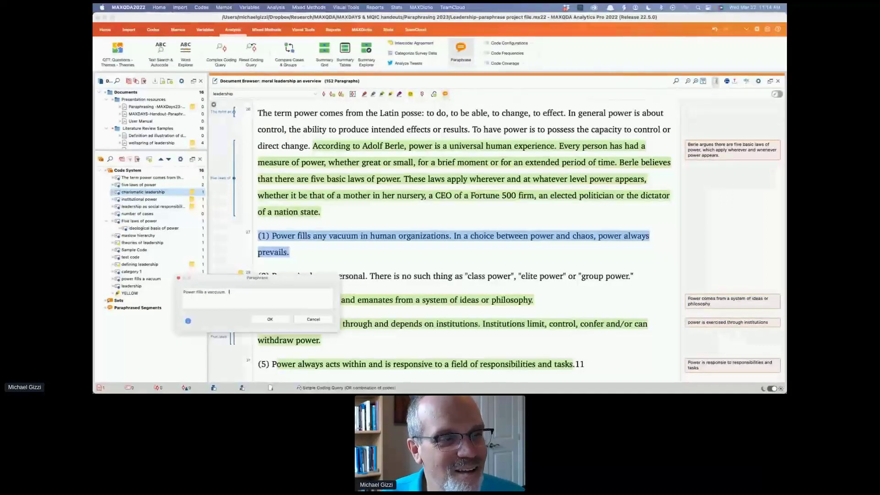
pyautogui.write(' a choice betw')
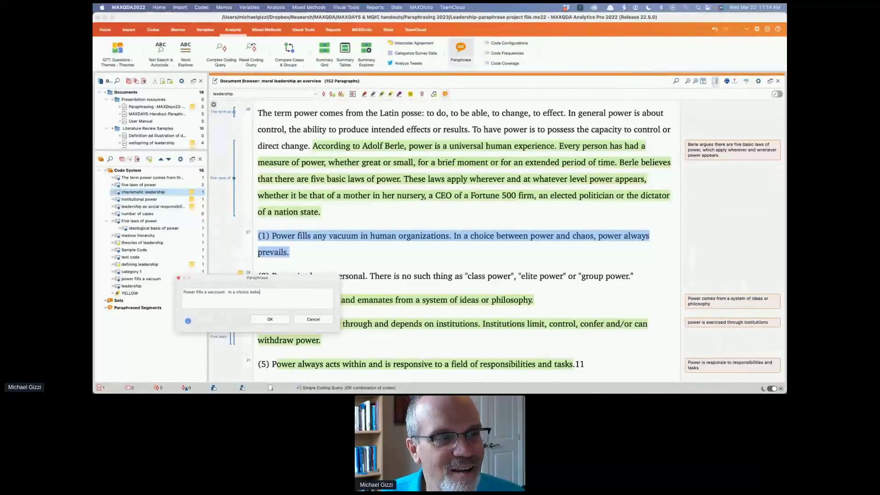
pyautogui.write('een power an')
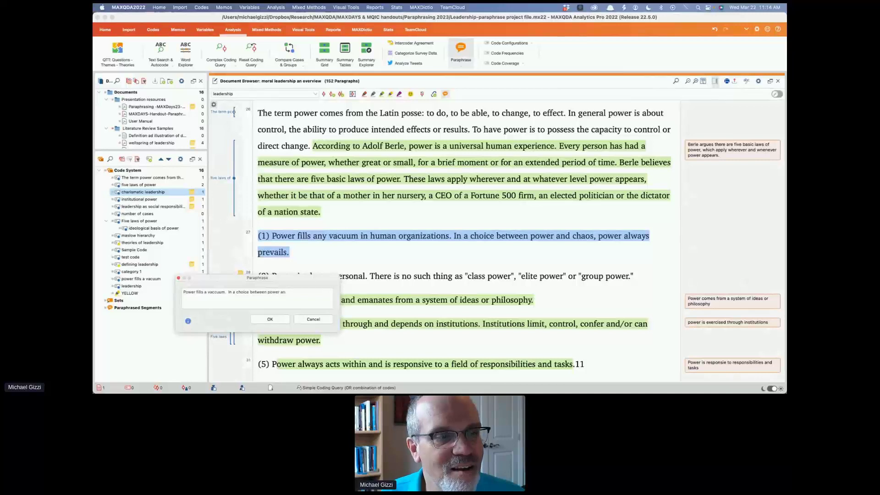
pyautogui.write('d cha')
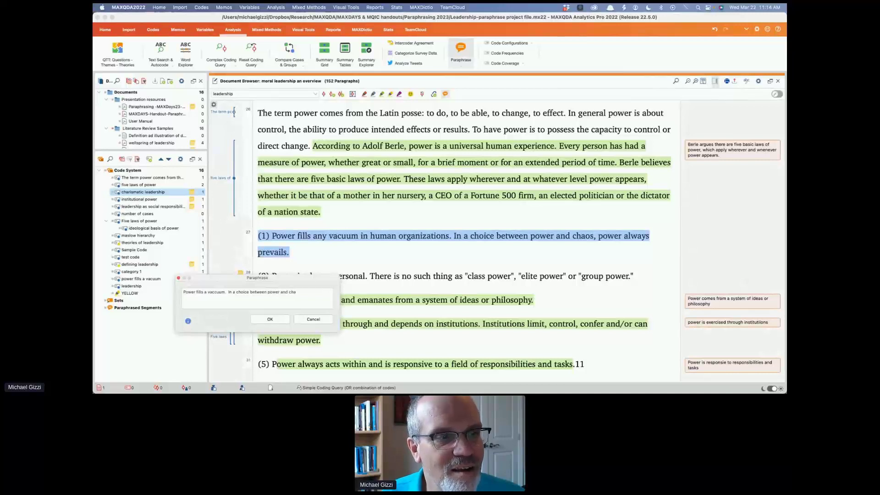
pyautogui.write('os, power pre')
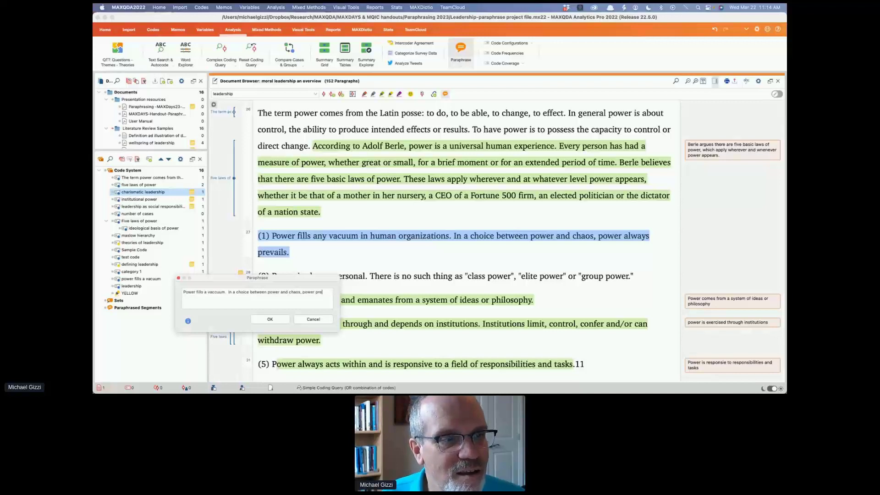
pyautogui.write('vails.')
pyautogui.press('Return')
pyautogui.click(732, 240)
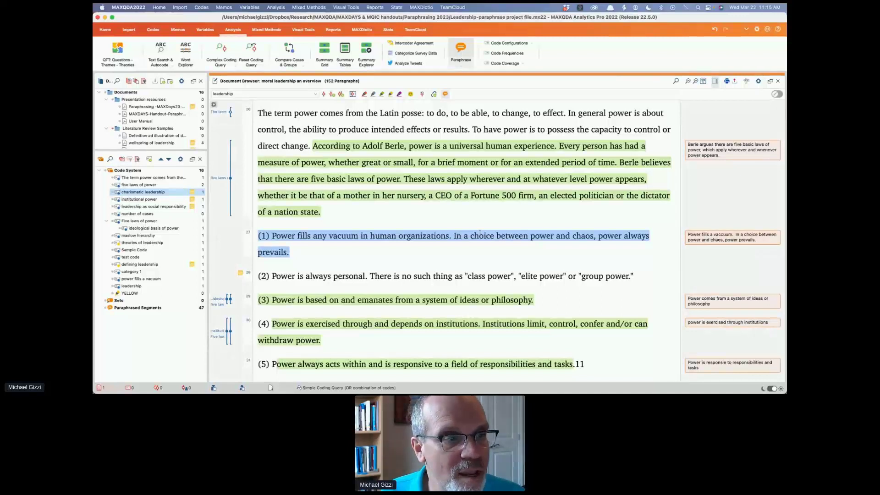
# Paraphrase law (2), on power being personal, as "Power is always personal.".
pyautogui.click(379, 278)
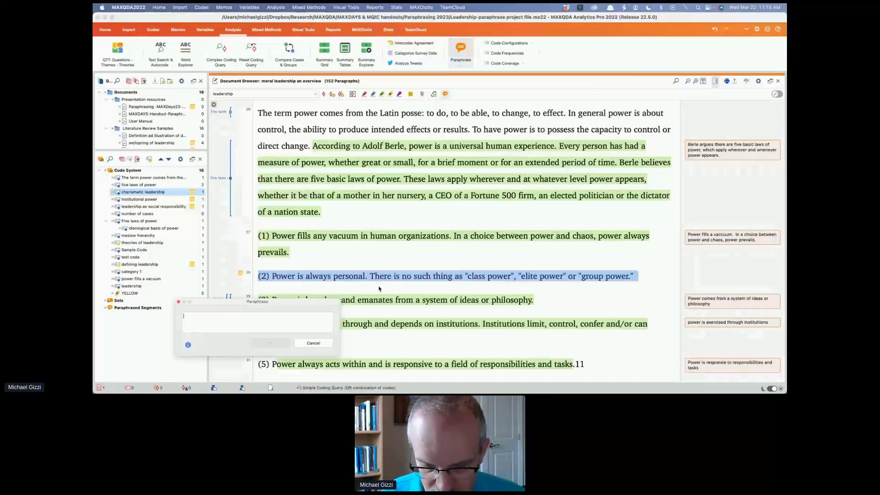
pyautogui.write('Power is always')
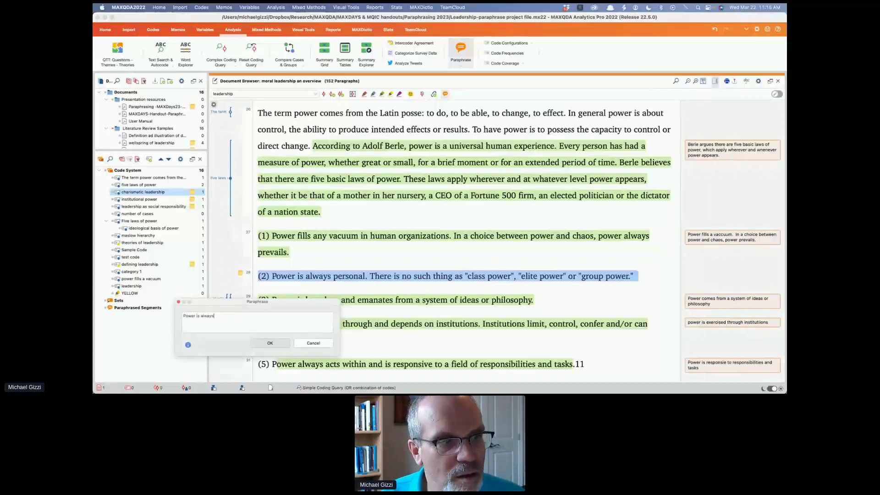
pyautogui.write(' personal')
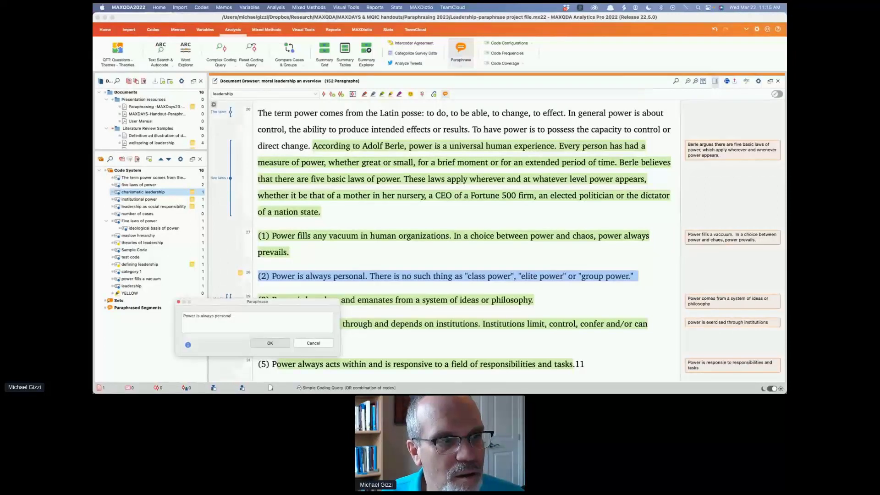
pyautogui.write('.')
pyautogui.click(270, 343)
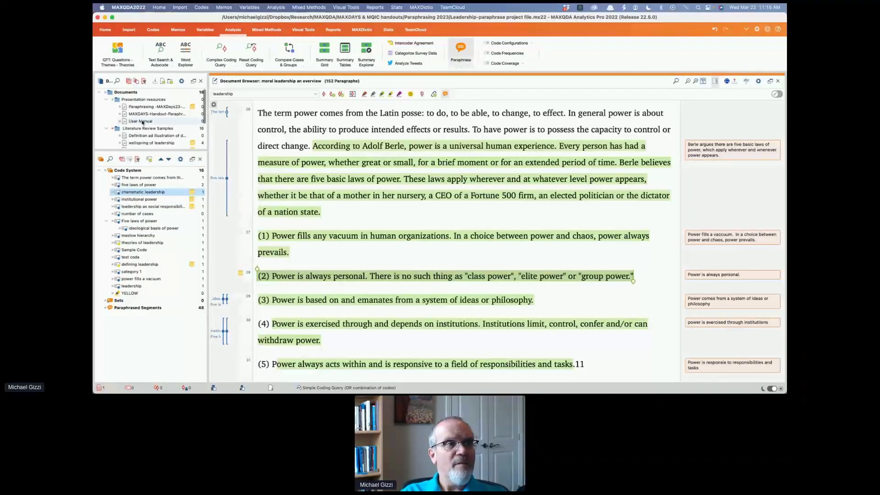
# Open the "moralleadership" document from the Literature Review Samples.
pyautogui.scroll(-1, 142, 123)
pyautogui.scroll(-1, 143, 123)
pyautogui.scroll(-1, 143, 122)
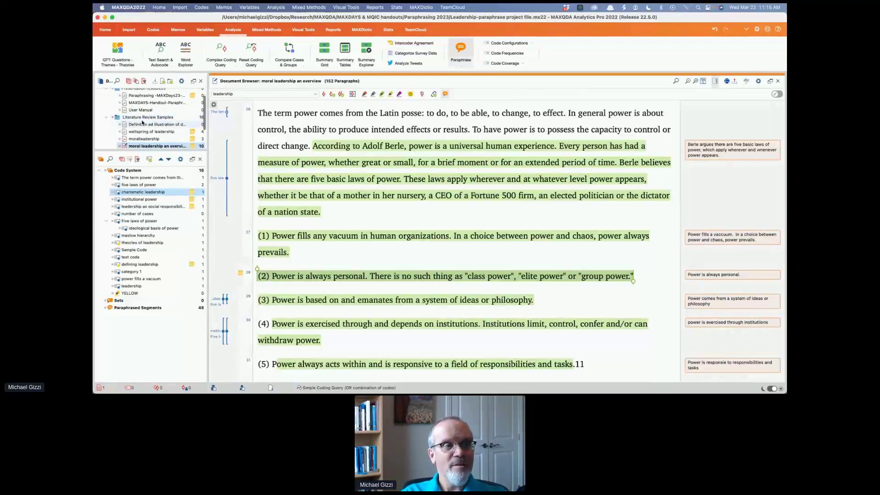
pyautogui.scroll(-2, 143, 122)
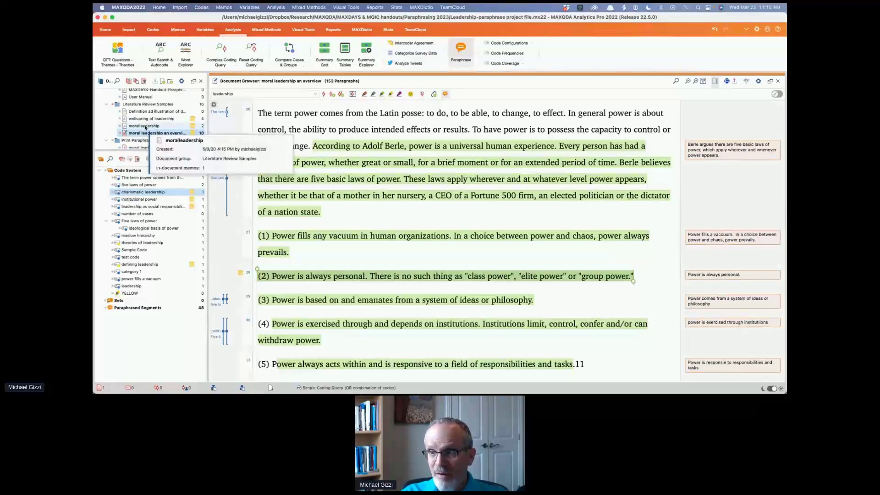
pyautogui.click(143, 127)
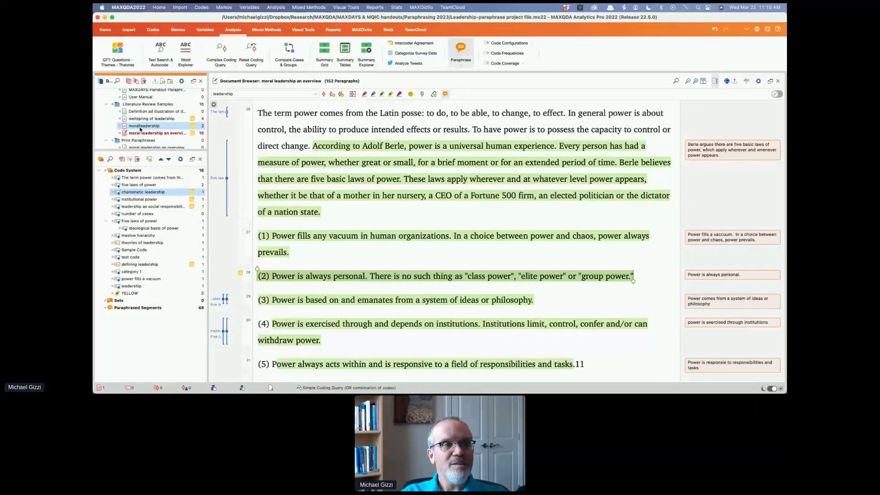
pyautogui.doubleClick(140, 128)
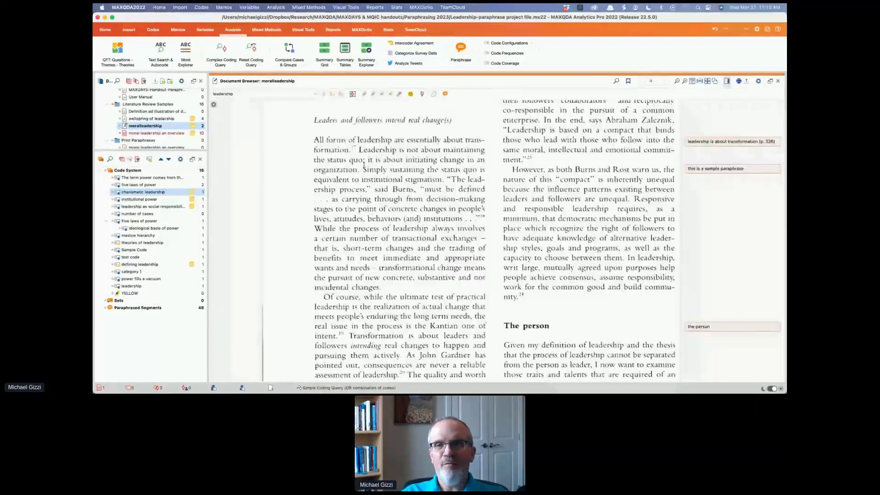
# Turn on Paraphrase mode at the Vision section and try to paraphrase its opening sentence, beginning "The first and central job of leadership".
pyautogui.scroll(-10, 364, 166)
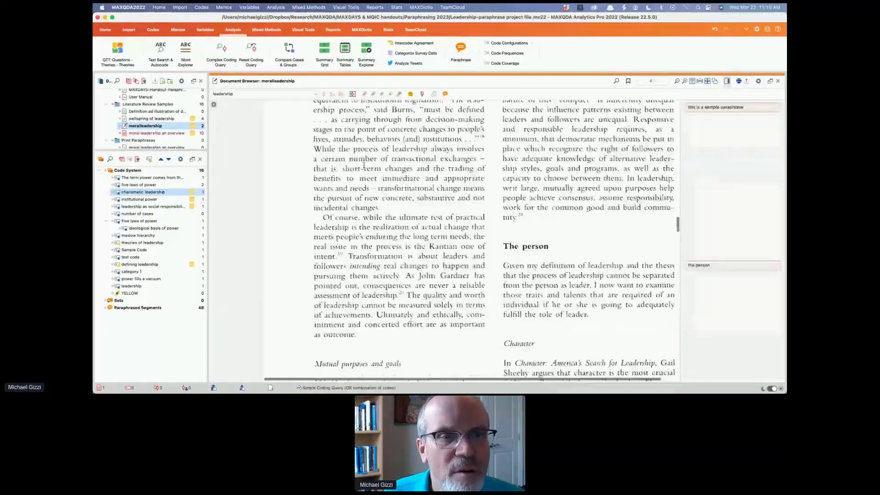
pyautogui.scroll(-5, 364, 165)
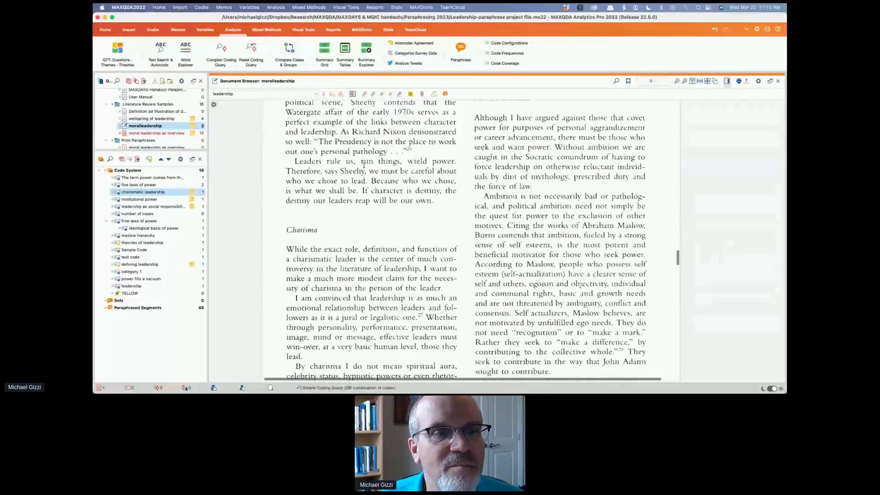
pyautogui.scroll(-10, 364, 165)
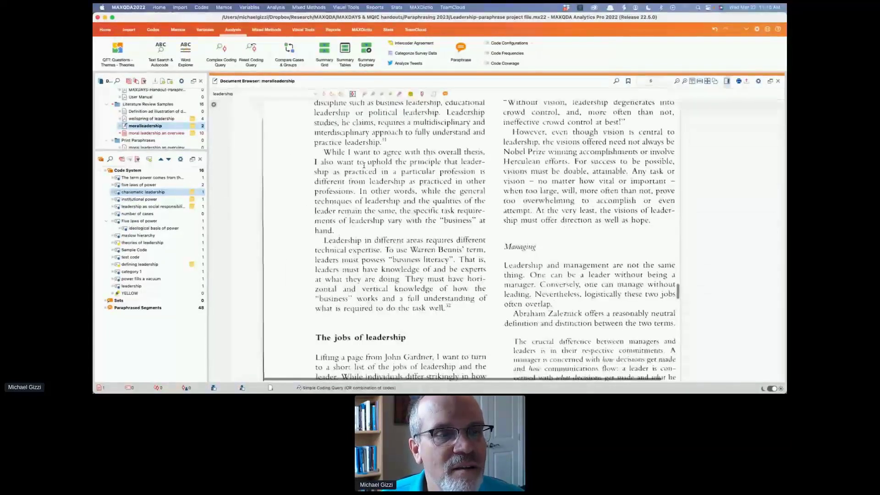
pyautogui.scroll(-5, 364, 165)
pyautogui.scroll(-2, 315, 199)
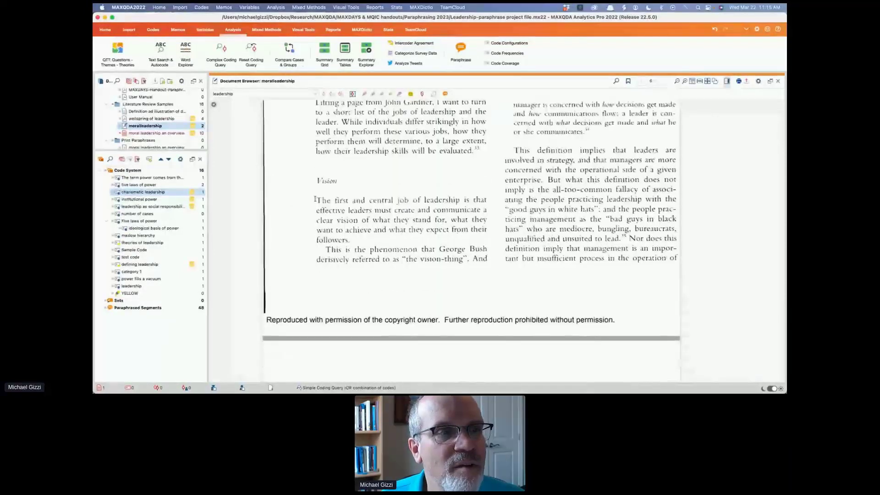
pyautogui.moveTo(315, 200); pyautogui.dragTo(350, 238)
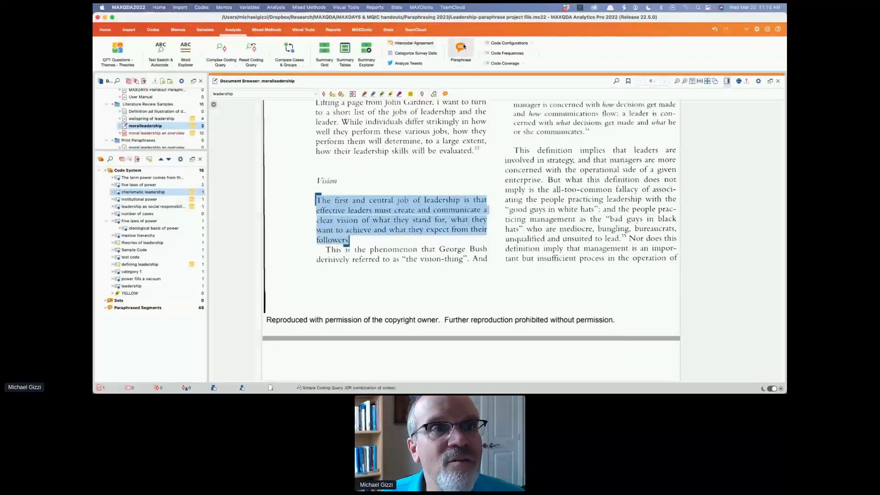
pyautogui.click(317, 201)
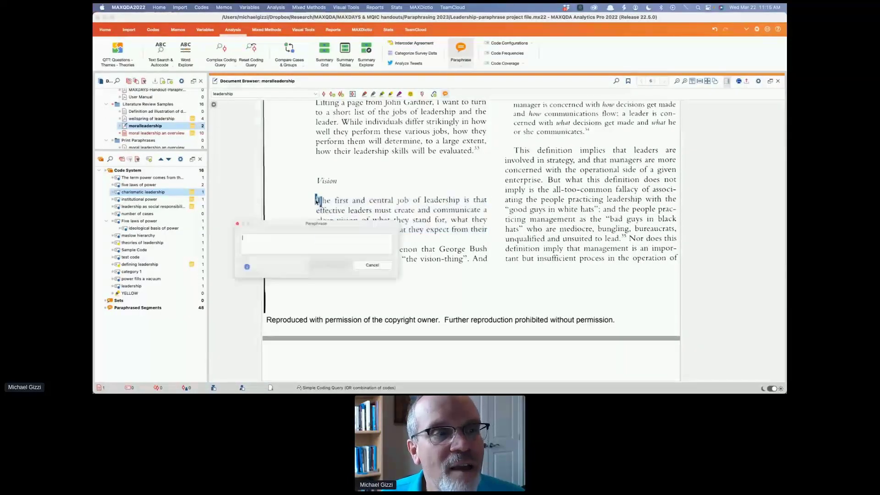
pyautogui.click(373, 265)
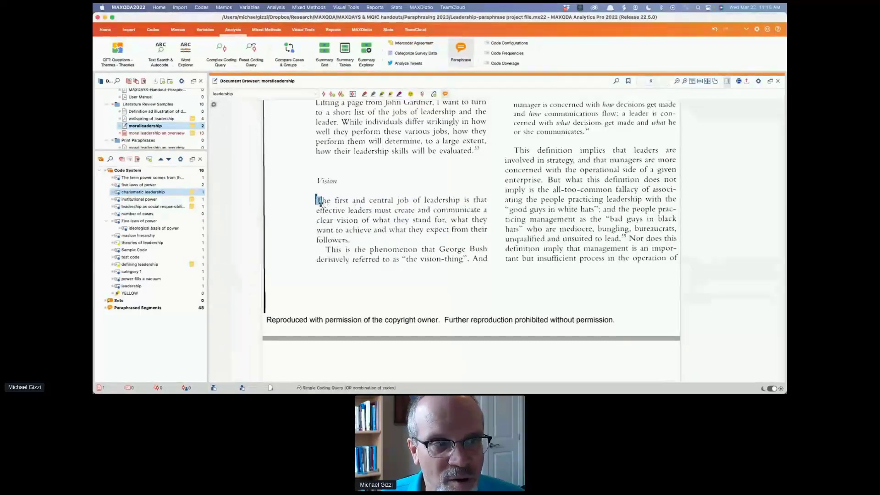
# Paraphrase the Vision section's opening sentence, from "The first and central job" through "what they", as "dummy 1".
pyautogui.moveTo(315, 198); pyautogui.dragTo(369, 251)
pyautogui.click(371, 294)
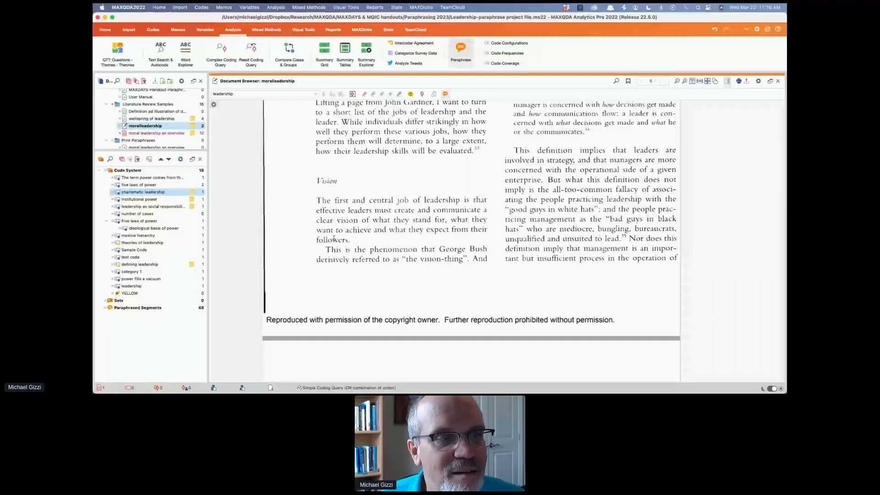
pyautogui.moveTo(334, 239); pyautogui.dragTo(348, 241)
pyautogui.click(333, 210)
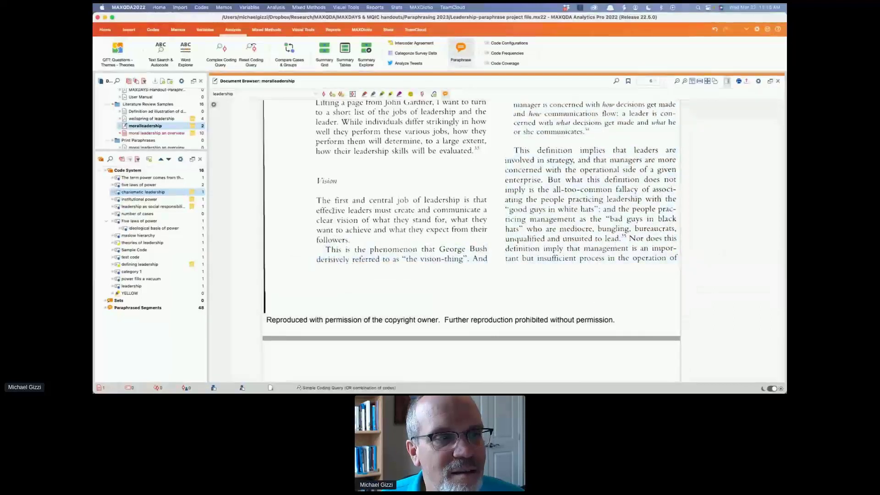
pyautogui.moveTo(316, 199); pyautogui.dragTo(420, 230)
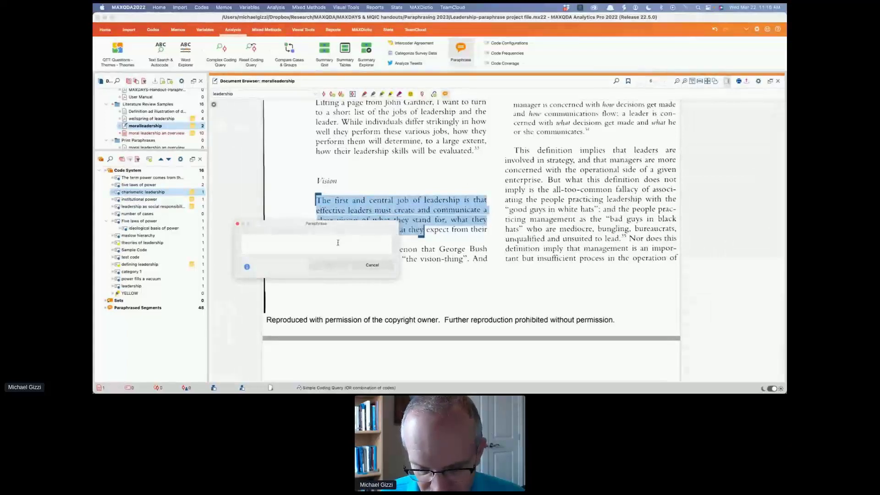
pyautogui.write('dummy 1')
pyautogui.press('Return')
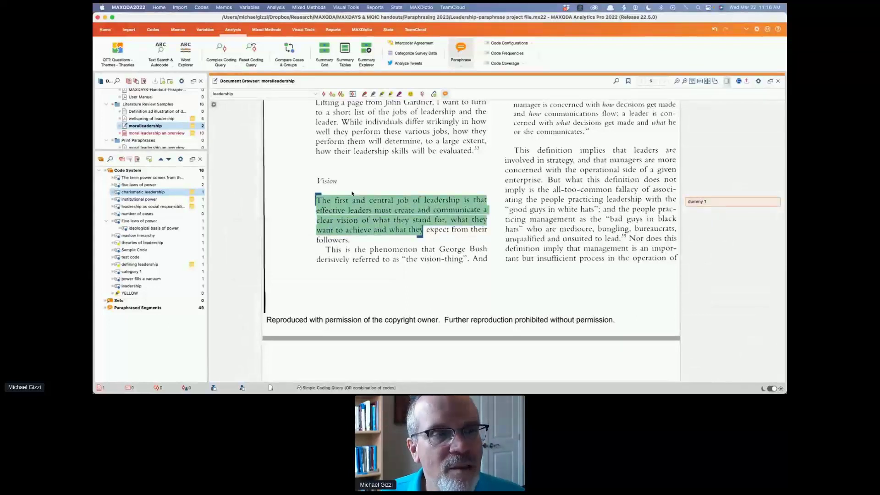
pyautogui.click(341, 180)
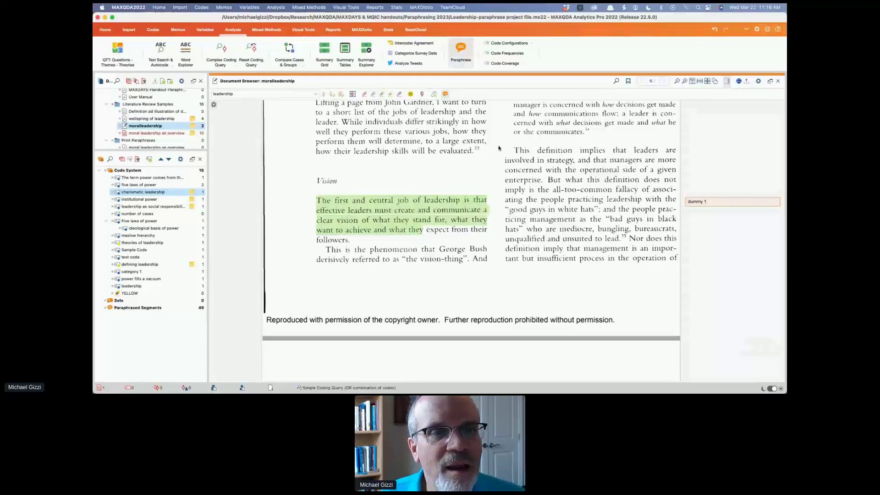
# Try to paraphrase a rectangular area drawn over the paragraph beginning "This definition implies that leaders are involved in strategy".
pyautogui.moveTo(488, 141); pyautogui.dragTo(582, 214)
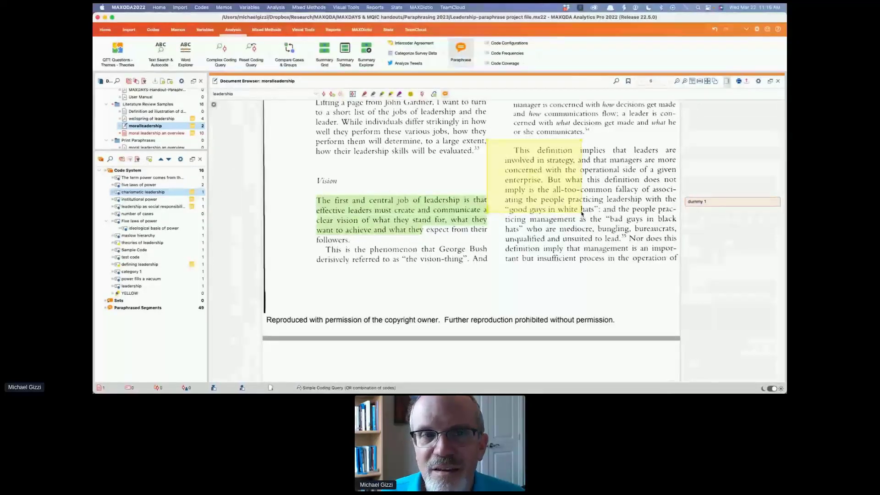
pyautogui.click(581, 212)
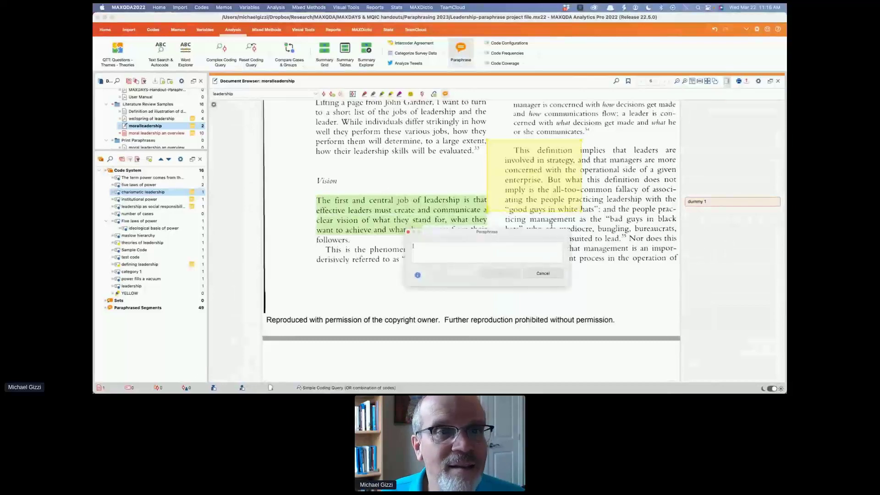
pyautogui.click(543, 274)
pyautogui.scroll(5, 427, 199)
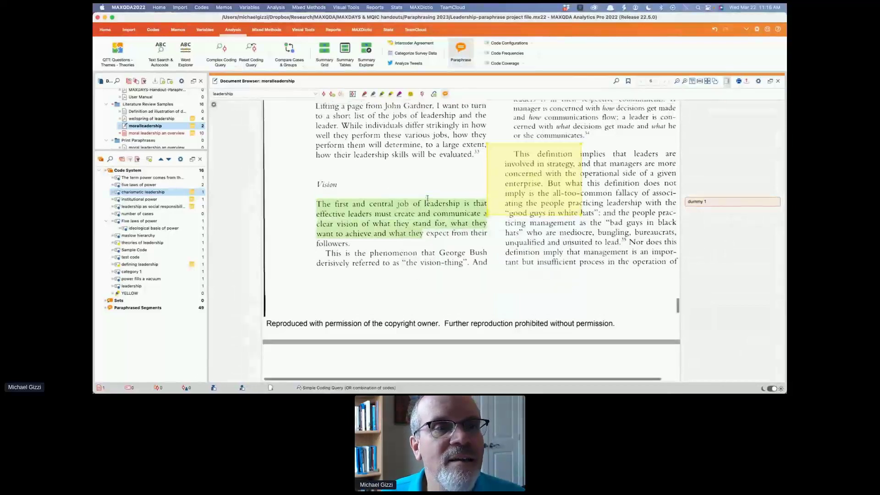
# Paraphrase the indented quotation beginning "The crucial difference between managers and leaders", marked as a rectangular area, as "crucial differences between managers ands leaders".
pyautogui.scroll(-10, 428, 199)
pyautogui.scroll(5, 427, 198)
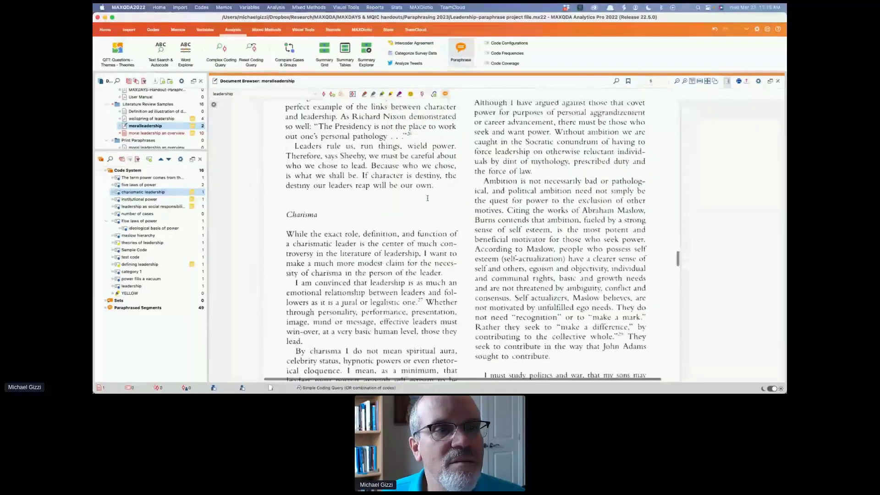
pyautogui.scroll(-20, 427, 199)
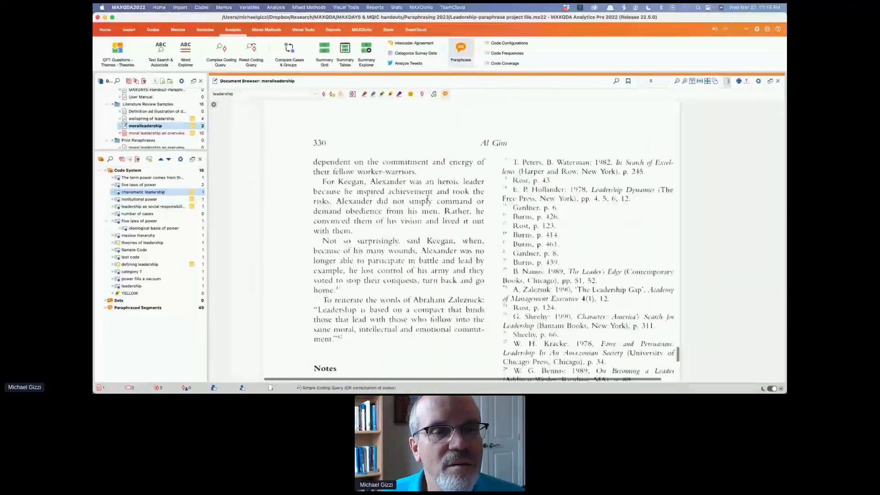
pyautogui.scroll(10, 427, 199)
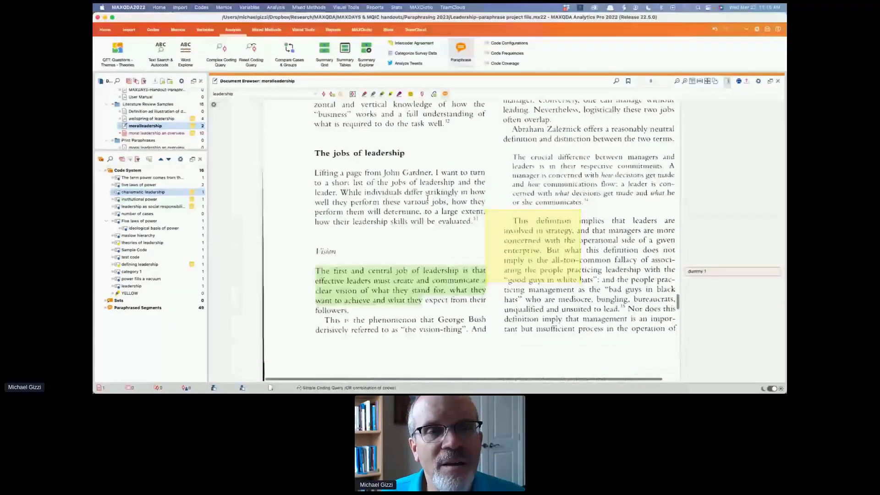
pyautogui.scroll(2, 427, 198)
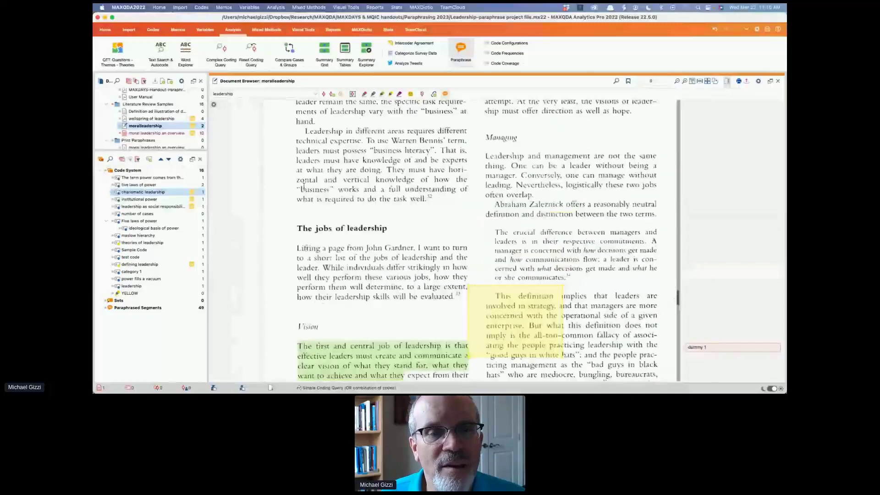
pyautogui.click(507, 243)
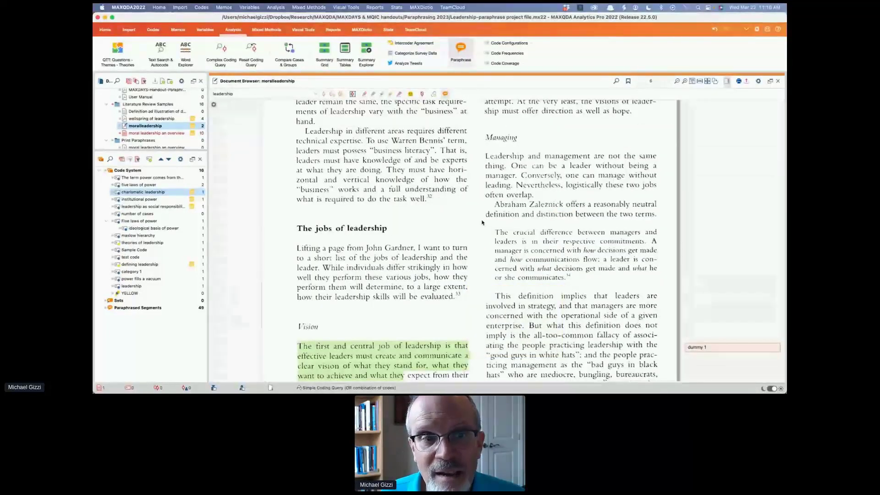
pyautogui.moveTo(476, 224); pyautogui.dragTo(666, 291)
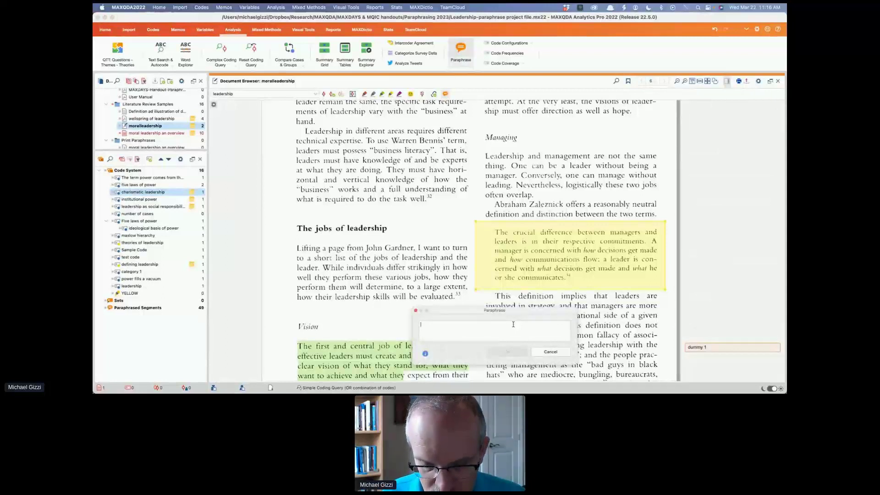
pyautogui.write('crucial differ')
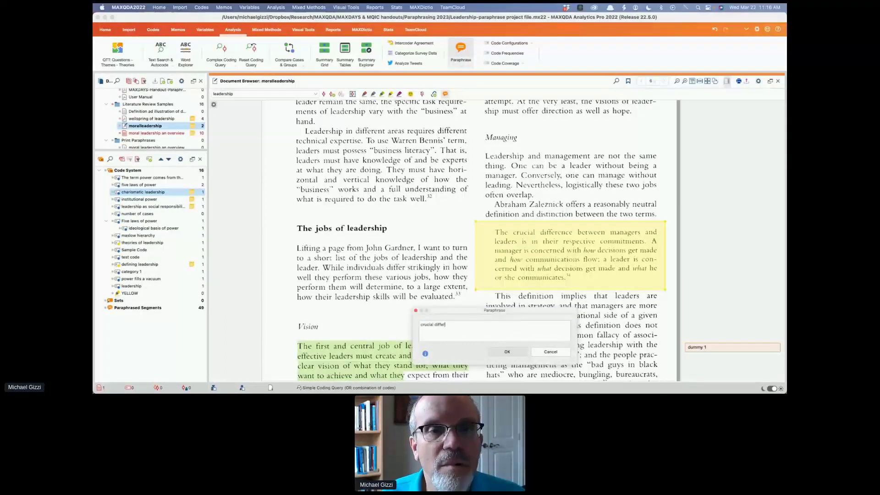
pyautogui.write('ences be')
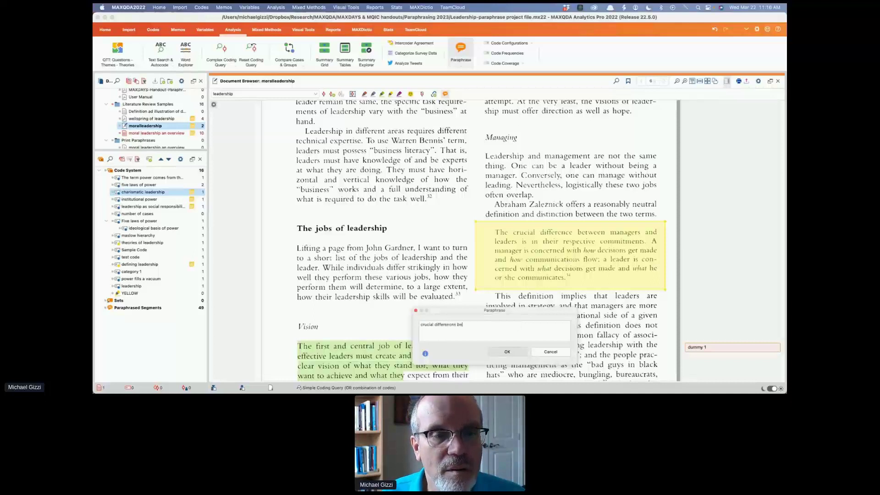
pyautogui.write('tween manag')
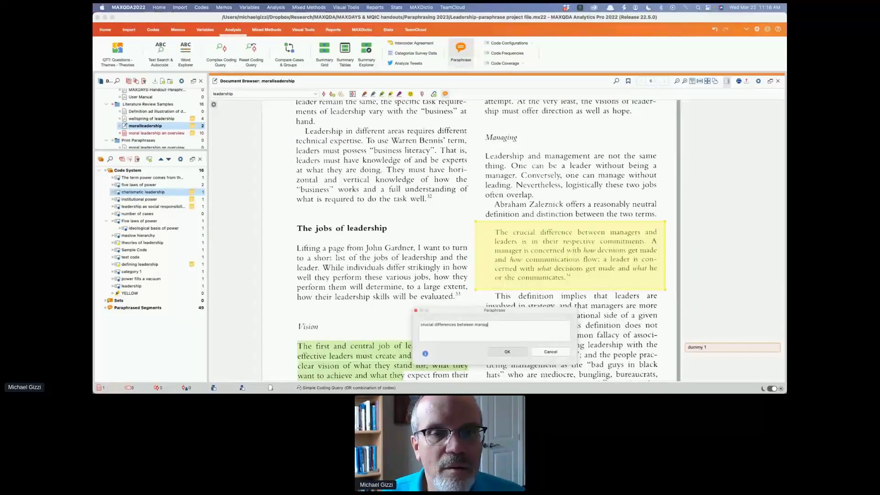
pyautogui.write('ers ands leaders')
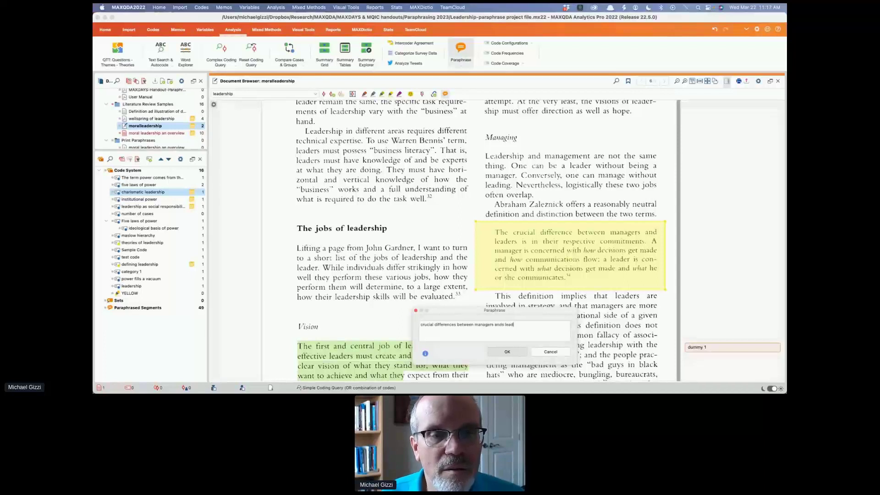
pyautogui.click(524, 354)
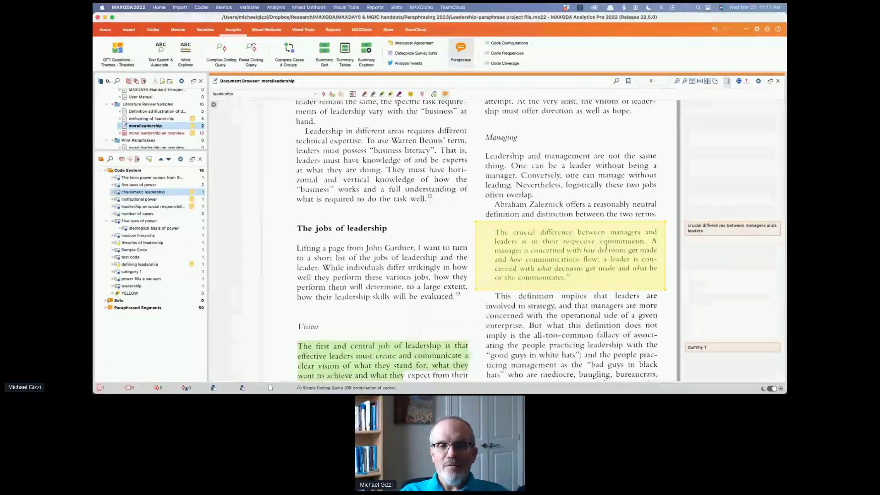
pyautogui.moveTo(604, 326); pyautogui.dragTo(602, 323)
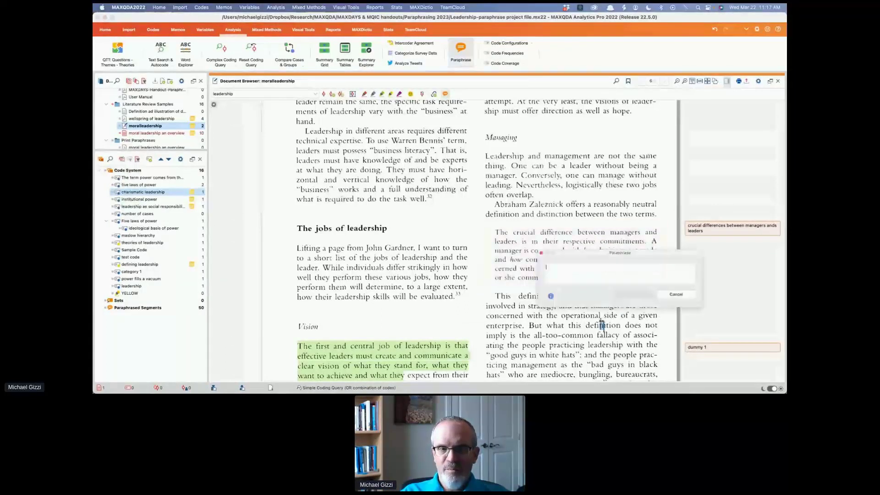
pyautogui.click(676, 295)
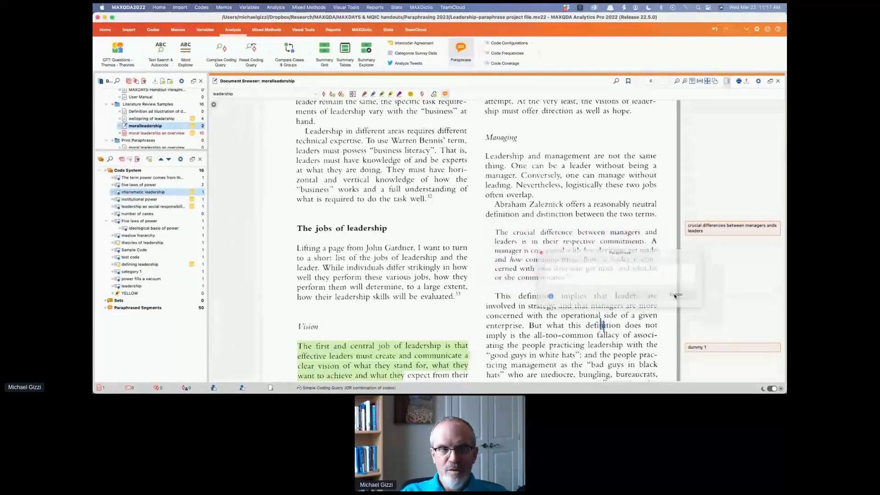
# Open the "Paraphrasing -MAXDays23" presentation from the Presentation resources and view its "Paraphrasing part of an image" slide.
pyautogui.scroll(3, 123, 121)
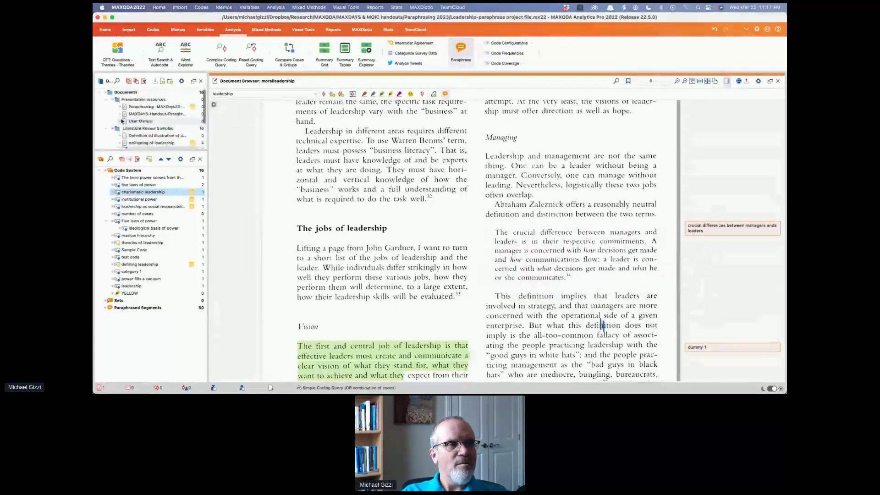
pyautogui.doubleClick(142, 109)
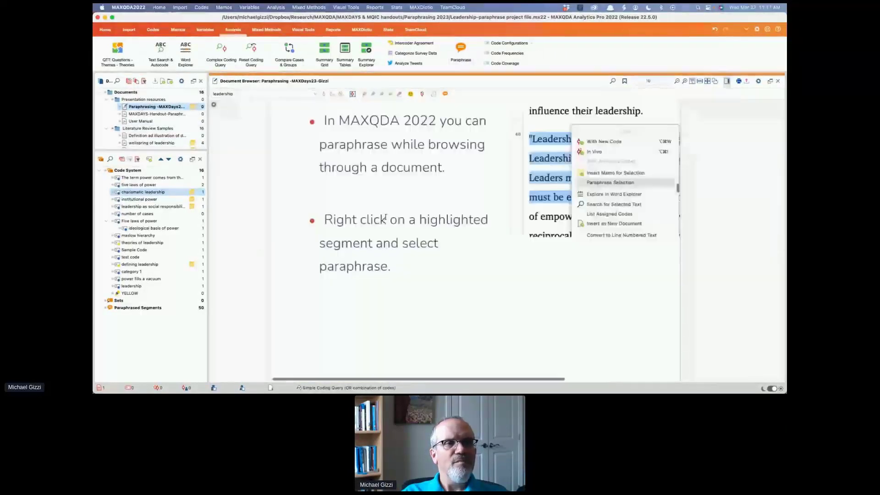
pyautogui.scroll(-2, 387, 218)
pyautogui.scroll(-5, 387, 218)
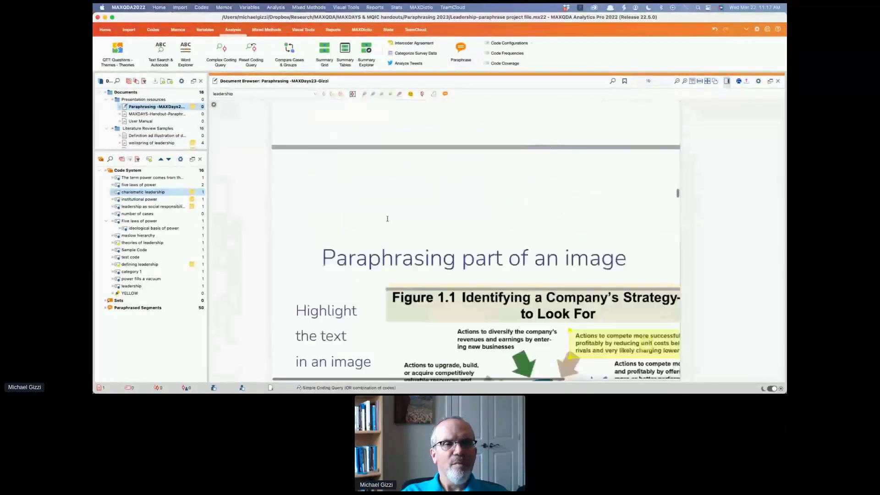
pyautogui.scroll(-3, 388, 219)
pyautogui.scroll(-1, 387, 219)
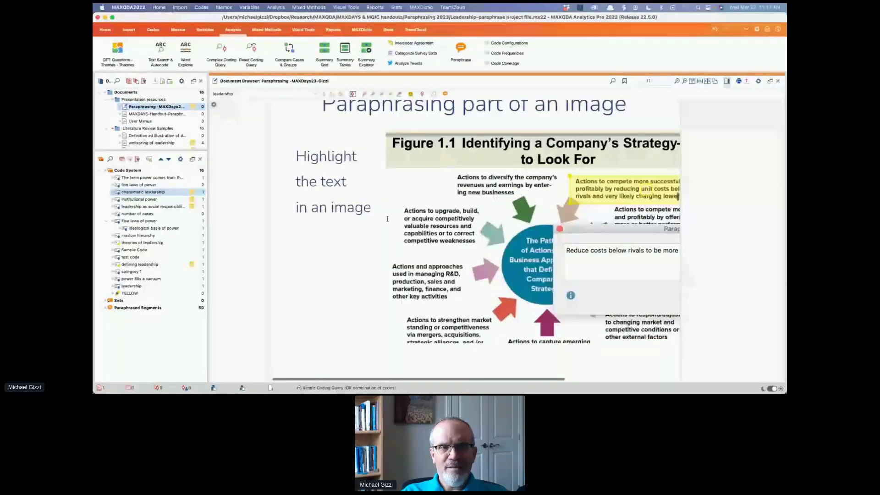
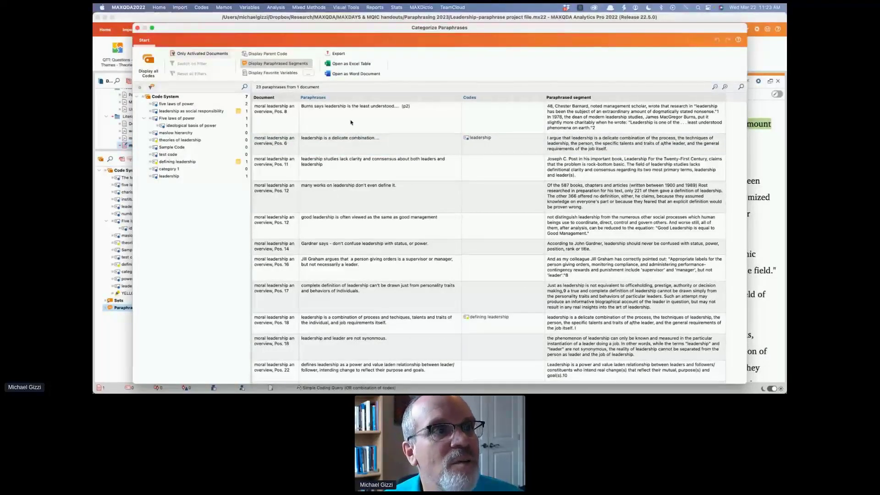
# Move the paraphrase "Burns says leadership is the least understood" below "leadership is a delicate combination" and select the latter.
pyautogui.moveTo(353, 134); pyautogui.dragTo(371, 146)
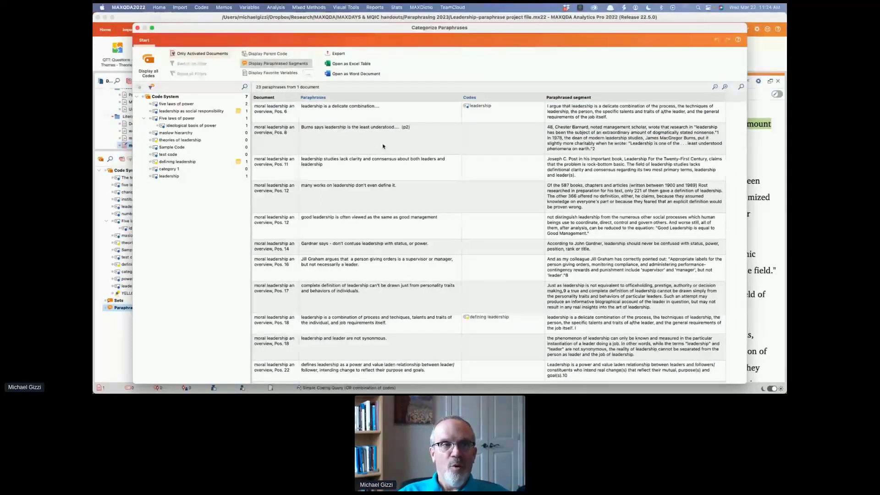
pyautogui.click(273, 117)
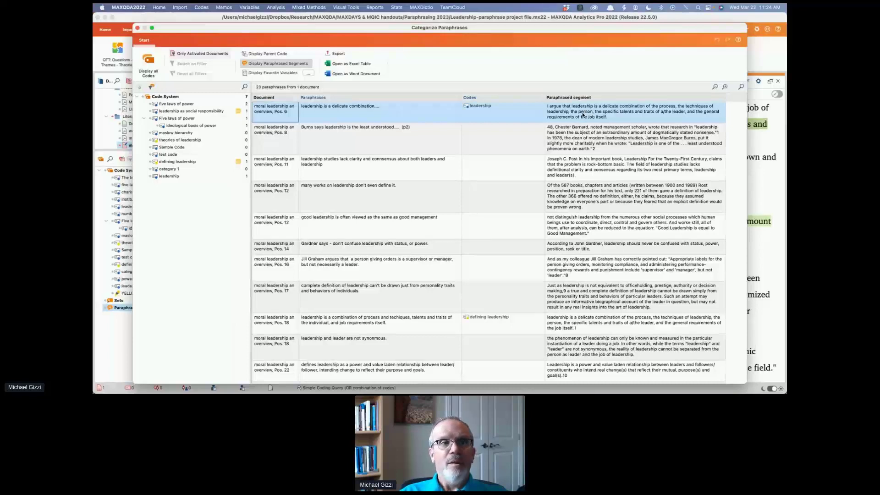
# Assign the code "Five laws of power" to the paraphrases beginning "Power fills a vaccuum" and "Power is always personal".
pyautogui.scroll(-2, 362, 156)
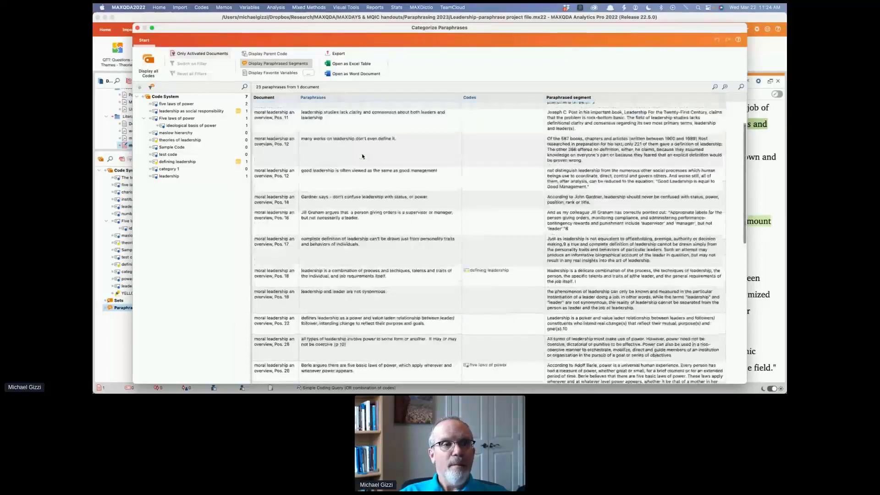
pyautogui.scroll(-3, 362, 157)
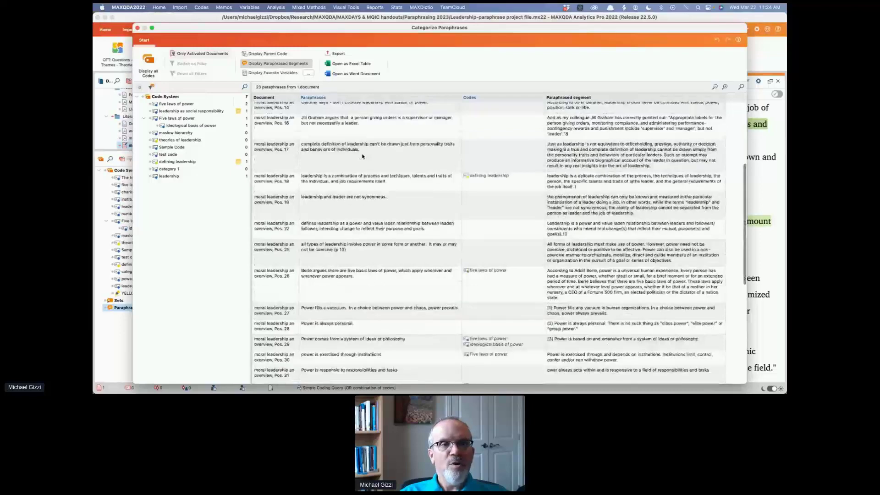
pyautogui.scroll(-4, 412, 160)
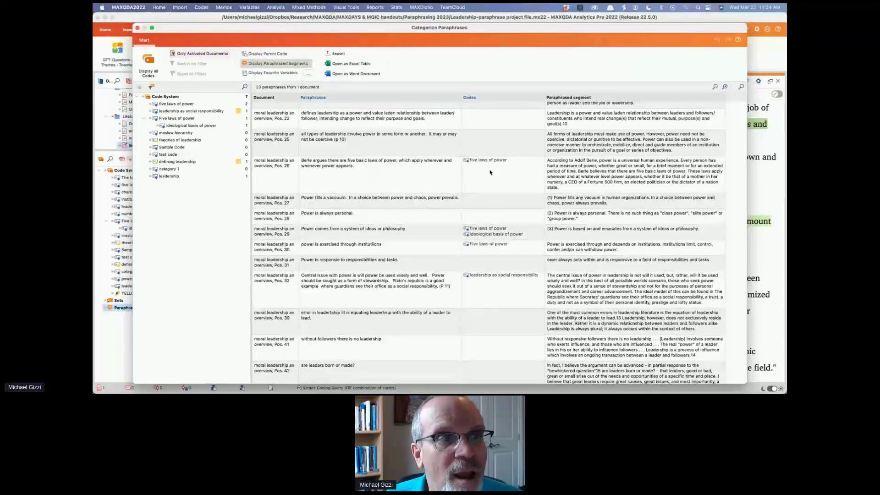
pyautogui.click(376, 204)
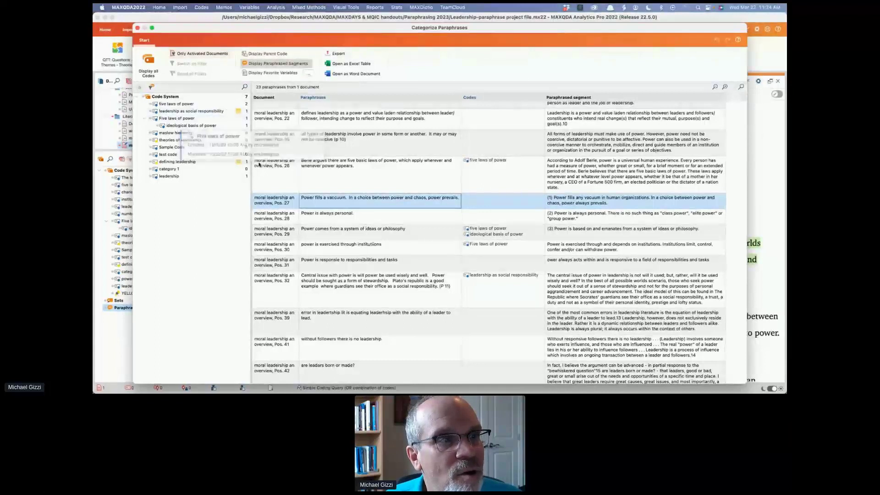
pyautogui.moveTo(369, 206); pyautogui.dragTo(194, 120)
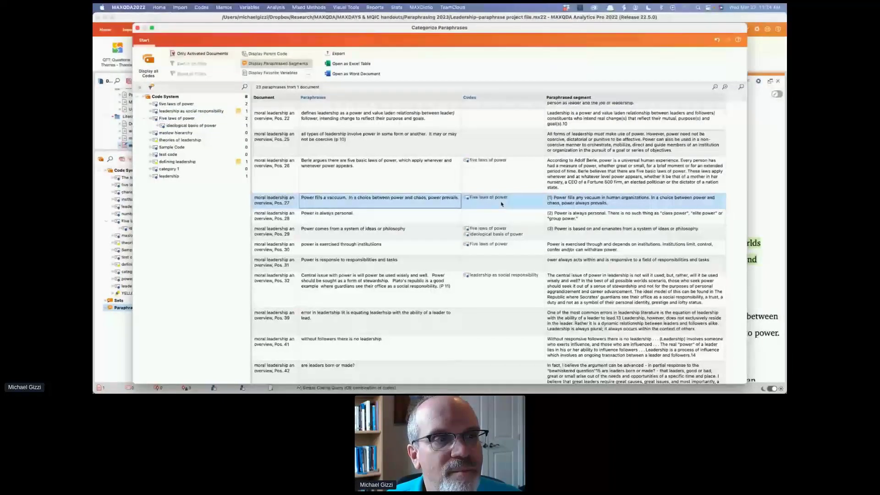
pyautogui.moveTo(345, 213); pyautogui.dragTo(209, 118)
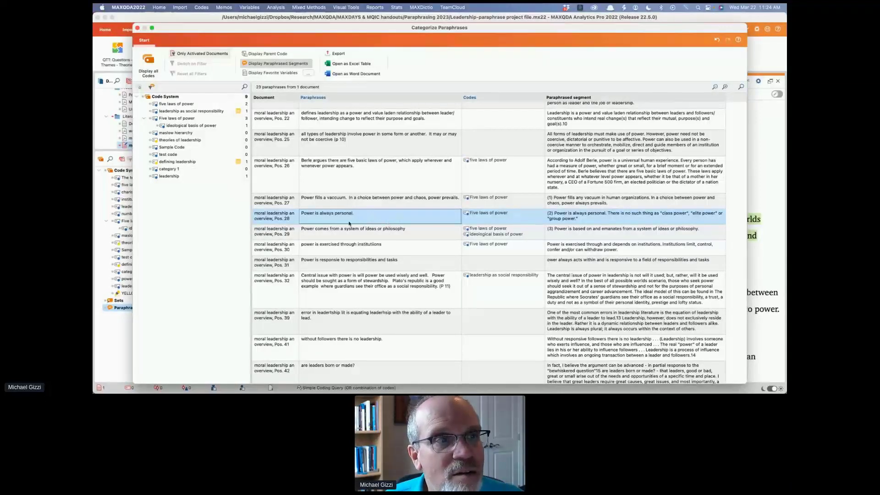
pyautogui.rightClick(376, 210)
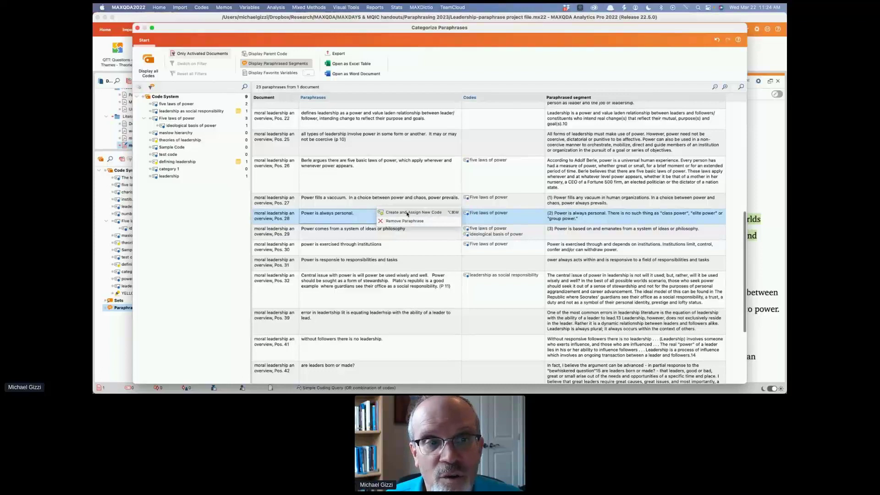
pyautogui.click(508, 219)
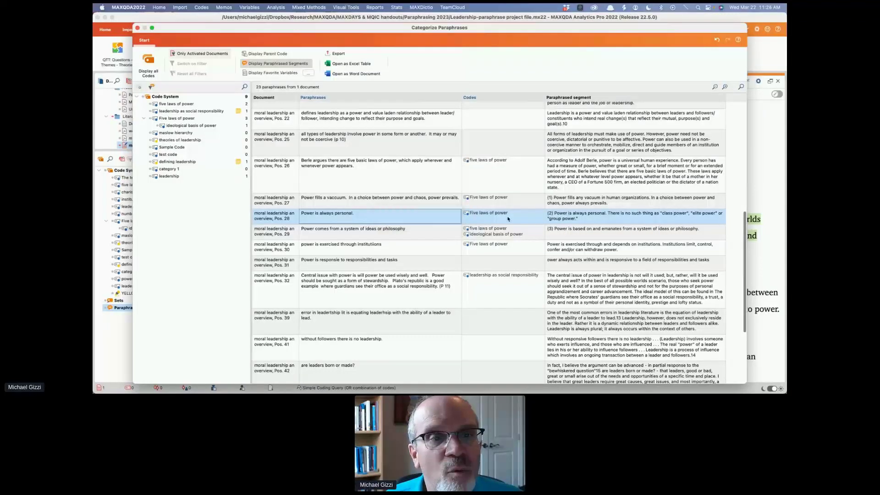
pyautogui.rightClick(589, 216)
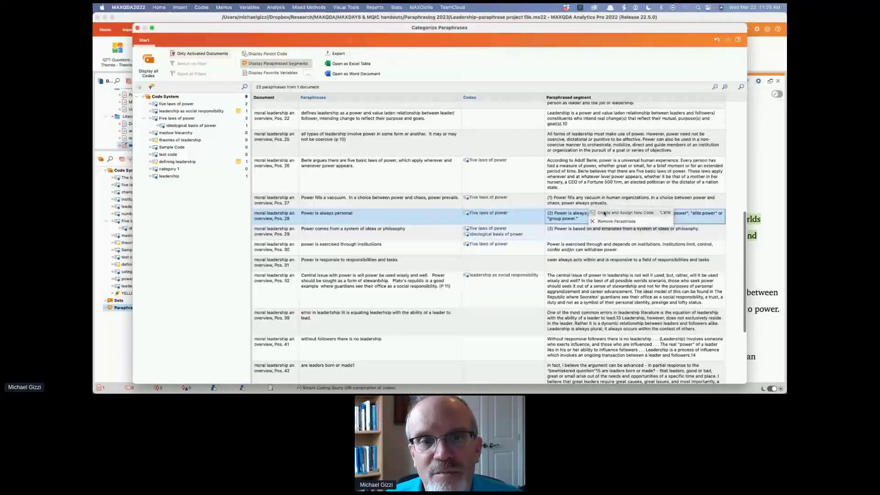
pyautogui.click(380, 219)
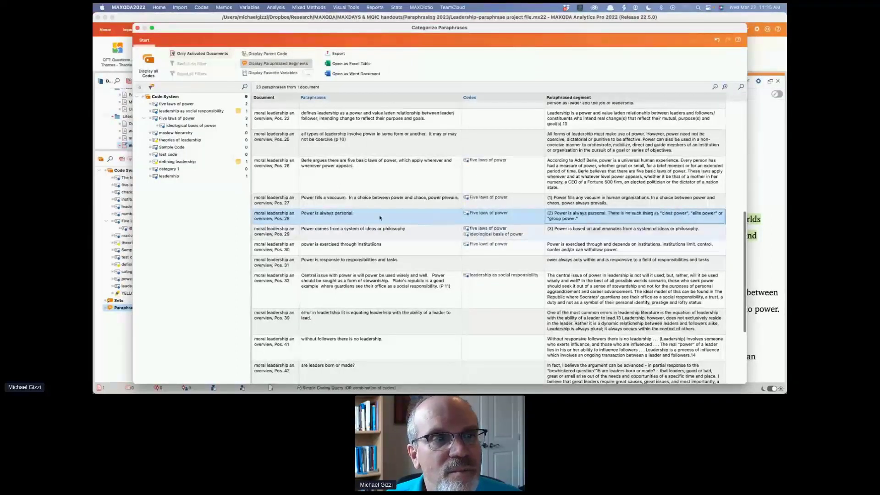
# Create and assign the new code "personal power" to the paraphrase "Power is always personal", and nest it under "Five laws of power".
pyautogui.rightClick(381, 218)
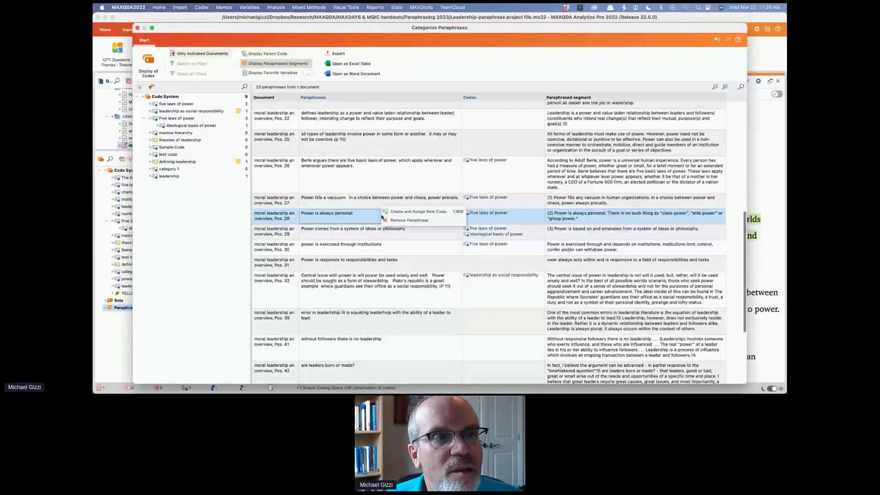
pyautogui.click(398, 213)
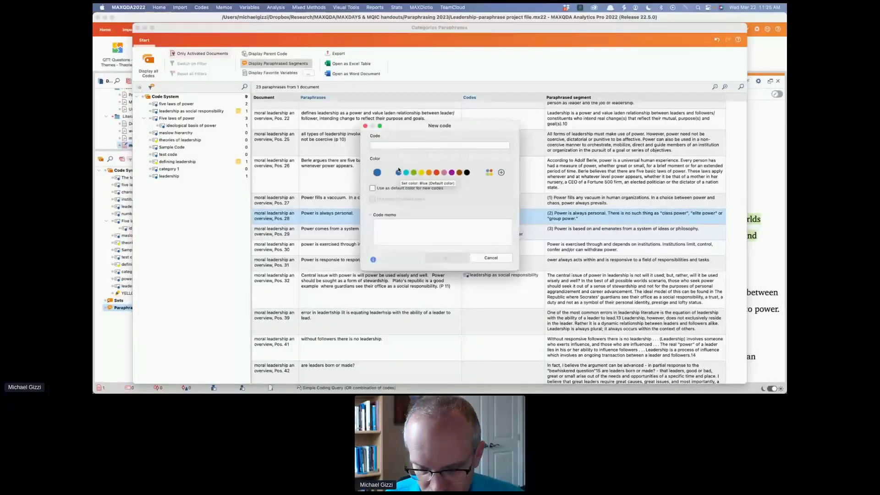
pyautogui.write('pers')
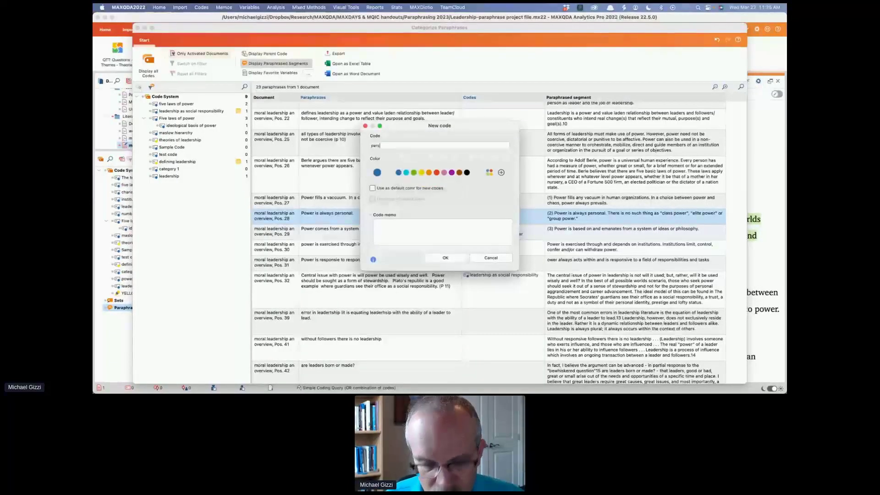
pyautogui.write('onal power')
pyautogui.press('Return')
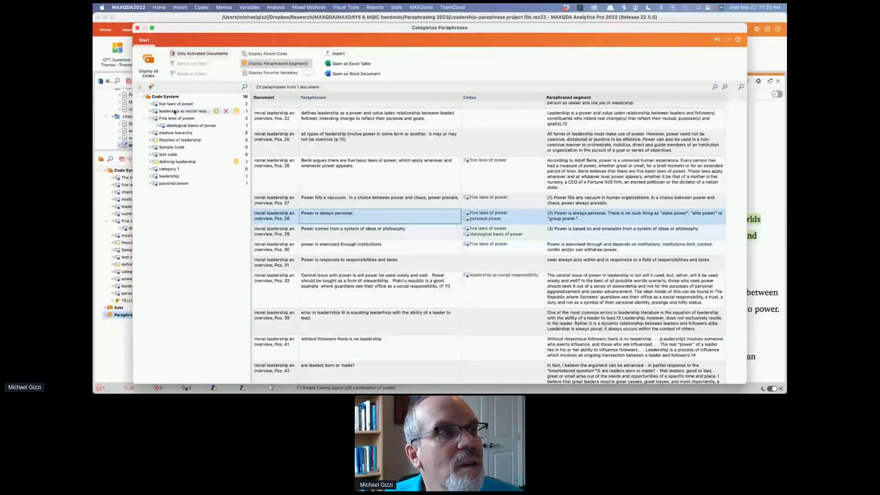
pyautogui.moveTo(171, 186); pyautogui.dragTo(188, 121)
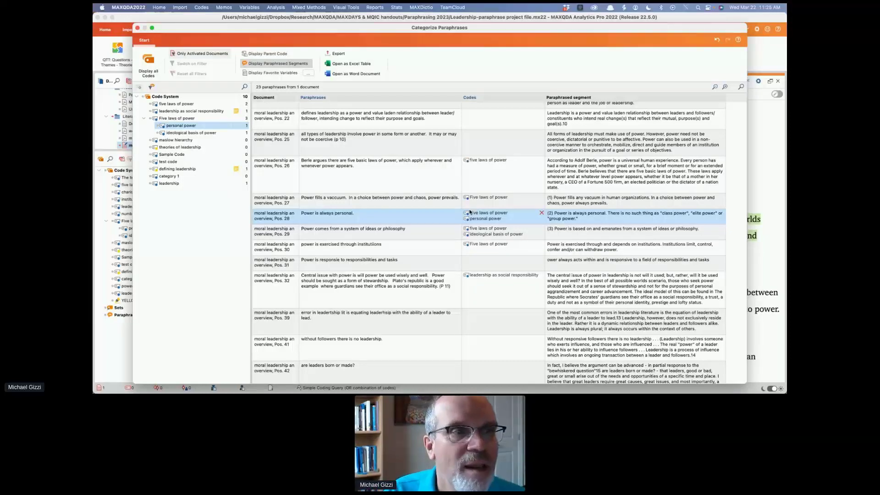
# Create the new code "5 laws" and assign it to the five paraphrases from "Power fills a vaccuum" through the one about responsibilities and tasks.
pyautogui.click(373, 204)
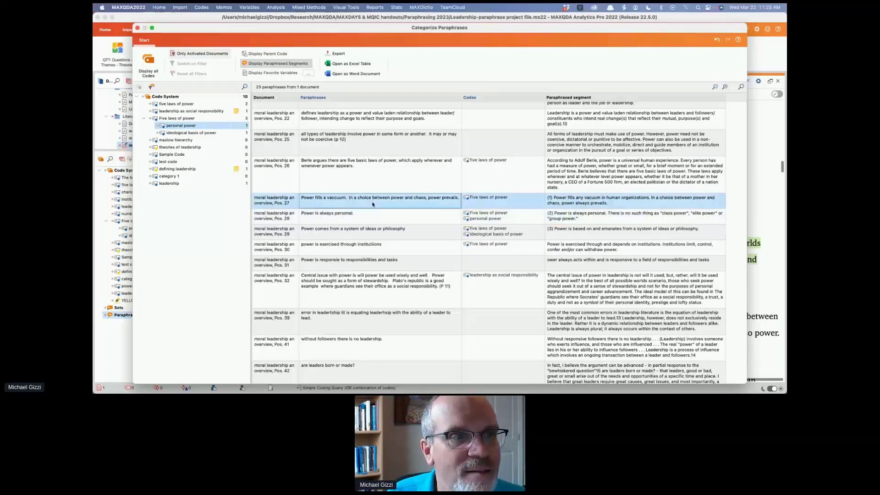
pyautogui.keyDown('shift'); pyautogui.click(373, 262); pyautogui.keyUp('shift')
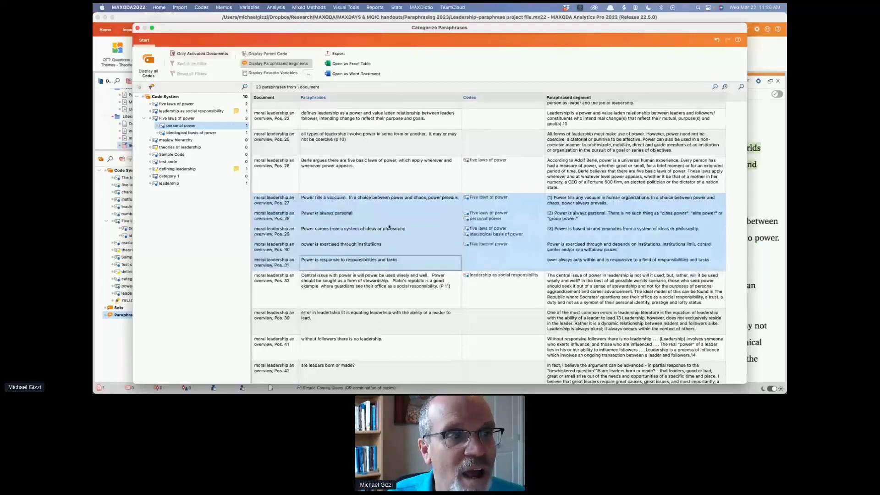
pyautogui.rightClick(386, 209)
pyautogui.click(426, 214)
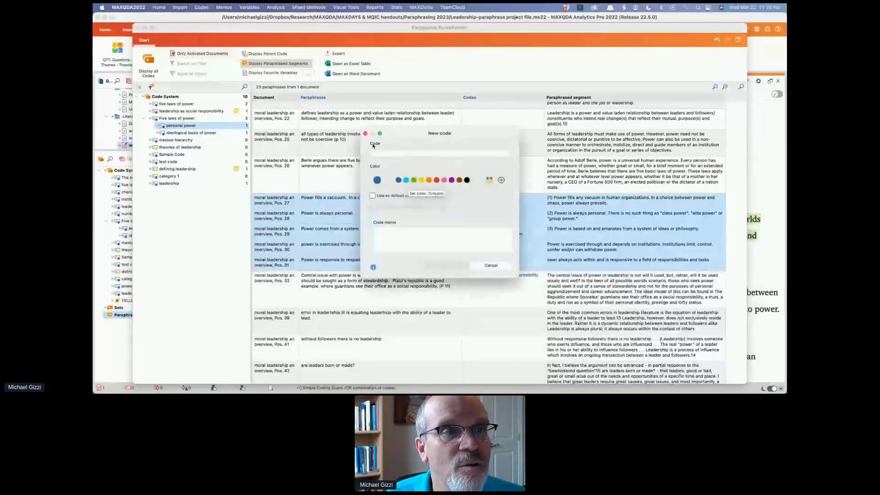
pyautogui.write('5')
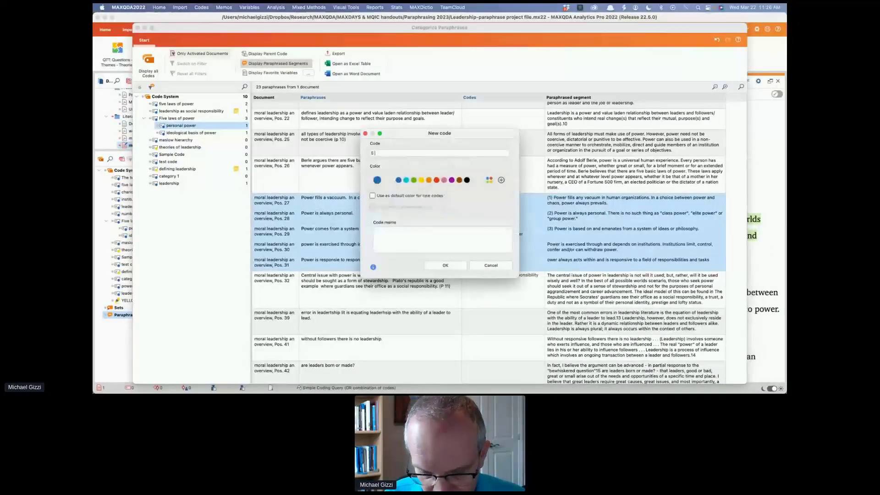
pyautogui.write(' laws')
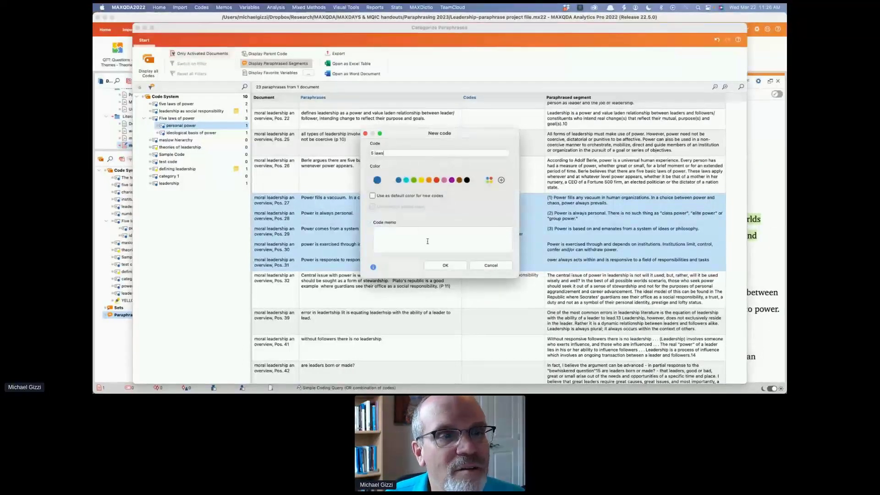
pyautogui.click(445, 266)
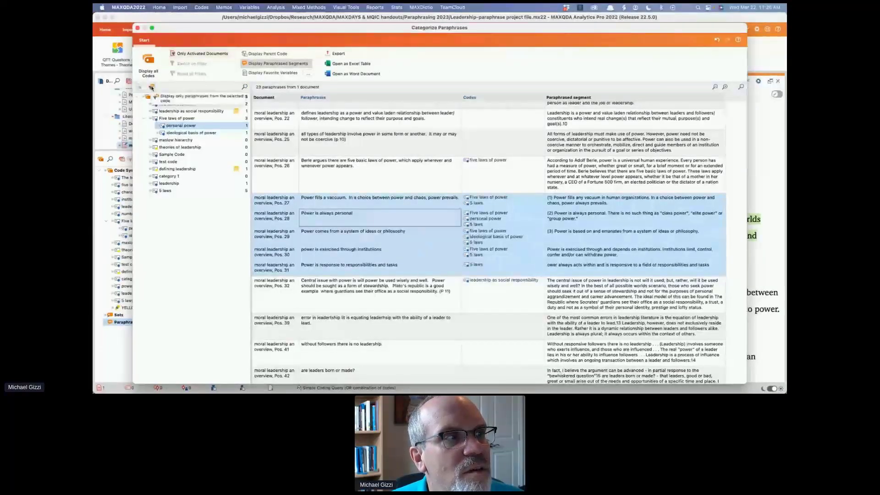
# Filter the paraphrases by the code "personal power" and by "Five laws of power", and display all paraphrases and codes again.
pyautogui.write('.')
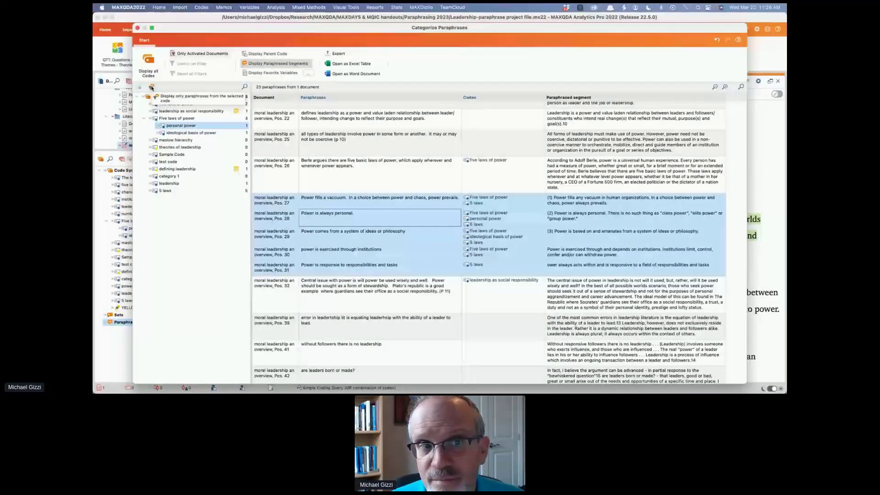
pyautogui.click(151, 88)
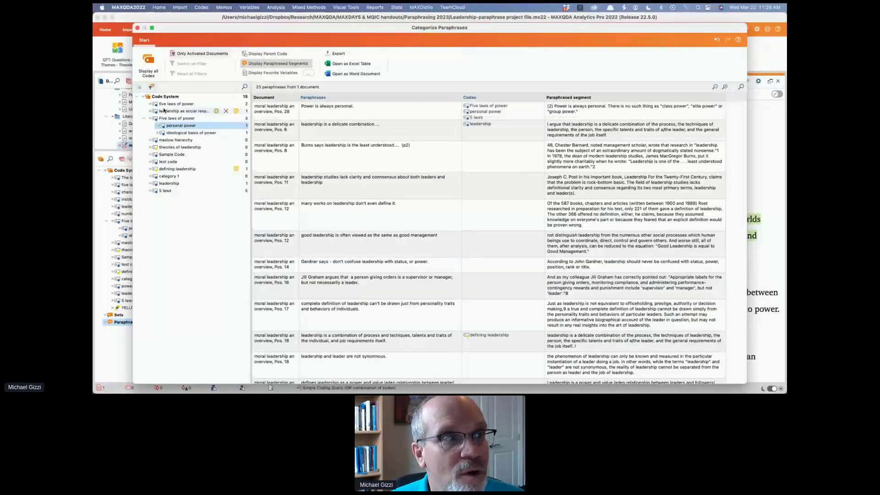
pyautogui.click(171, 118)
pyautogui.click(151, 88)
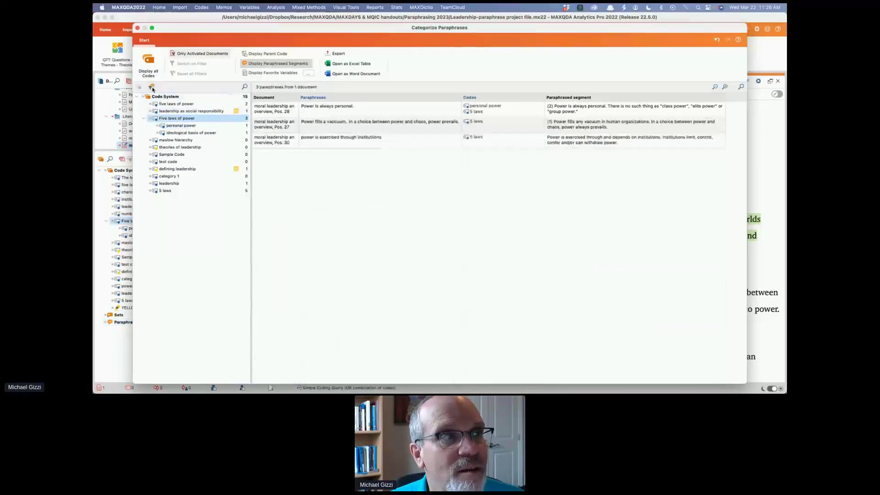
pyautogui.click(151, 88)
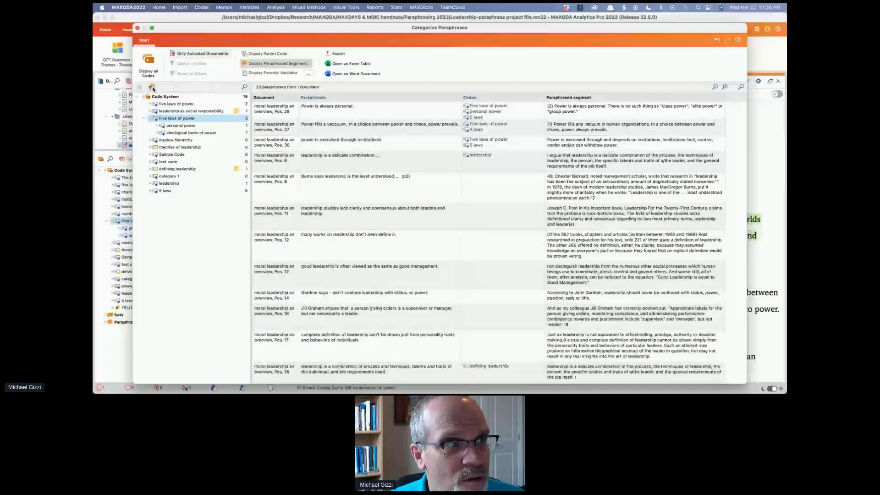
pyautogui.click(152, 64)
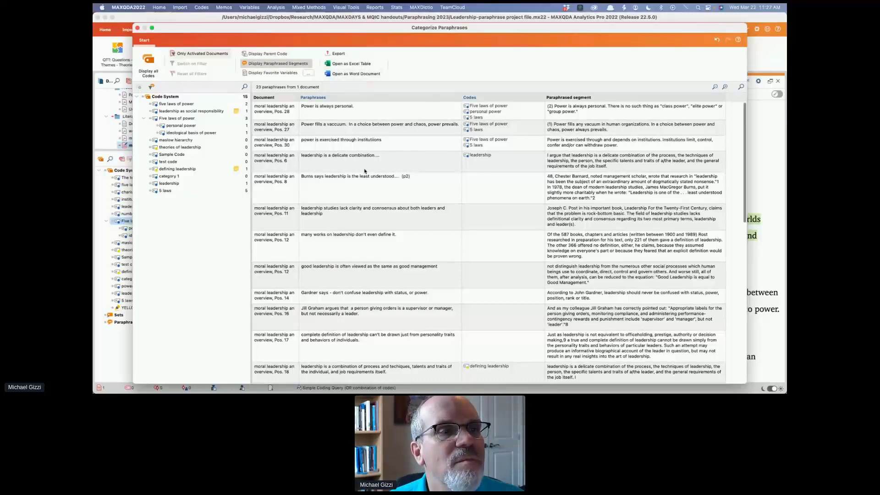
# Move the paraphrase "understanding character" above "are leaders born or made?" in the list.
pyautogui.scroll(-5, 365, 171)
pyautogui.scroll(2, 364, 171)
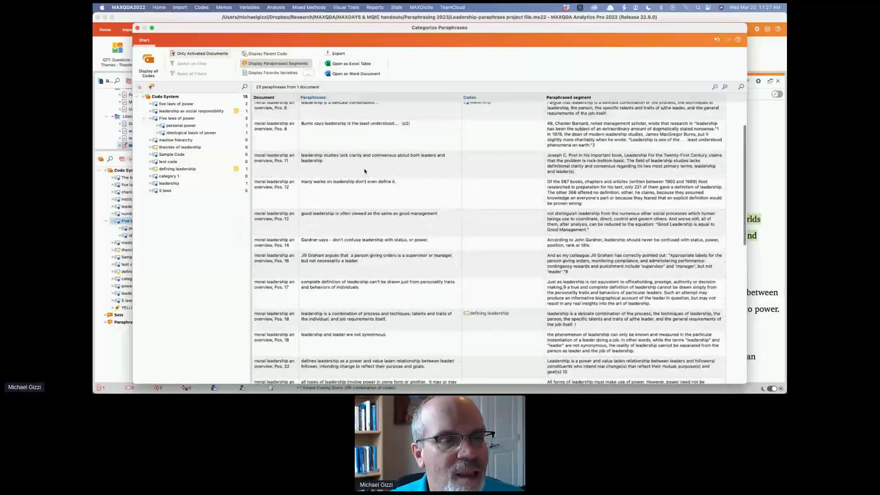
pyautogui.scroll(-10, 365, 171)
pyautogui.click(343, 306)
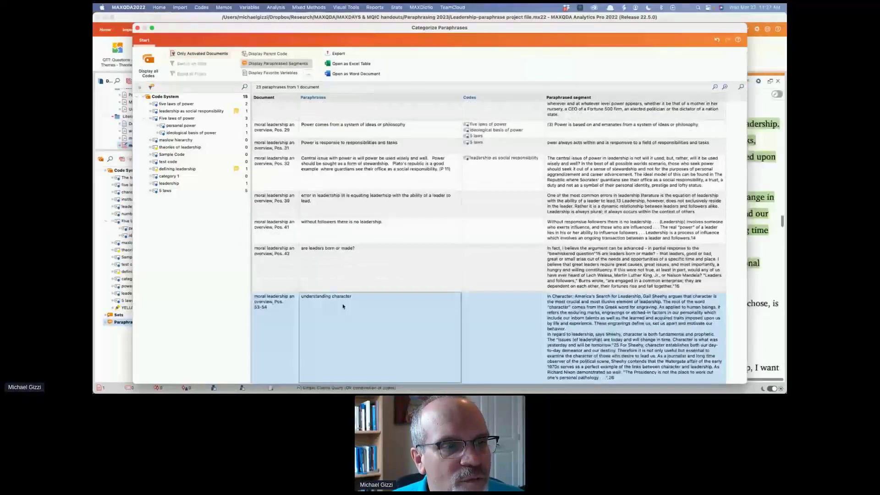
pyautogui.moveTo(343, 307); pyautogui.dragTo(359, 252)
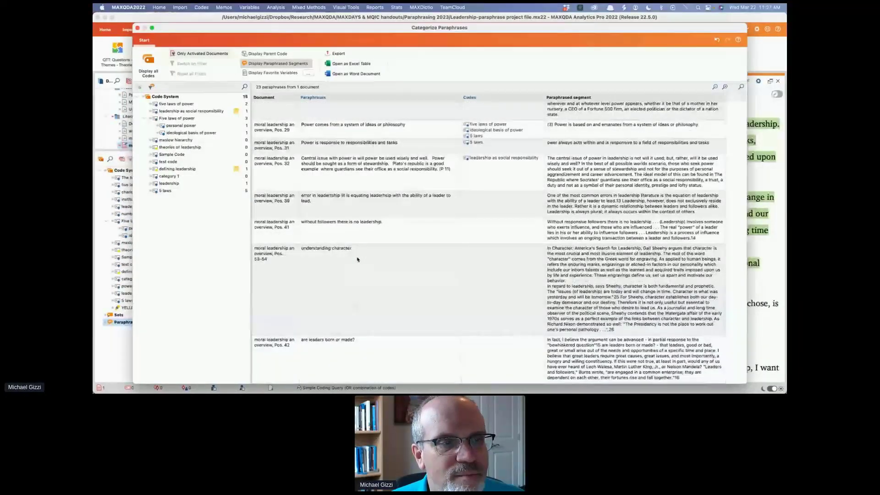
pyautogui.click(357, 259)
# Review the activated document's paraphrases and extend the list to the paraphrases of all documents.
pyautogui.scroll(10, 359, 263)
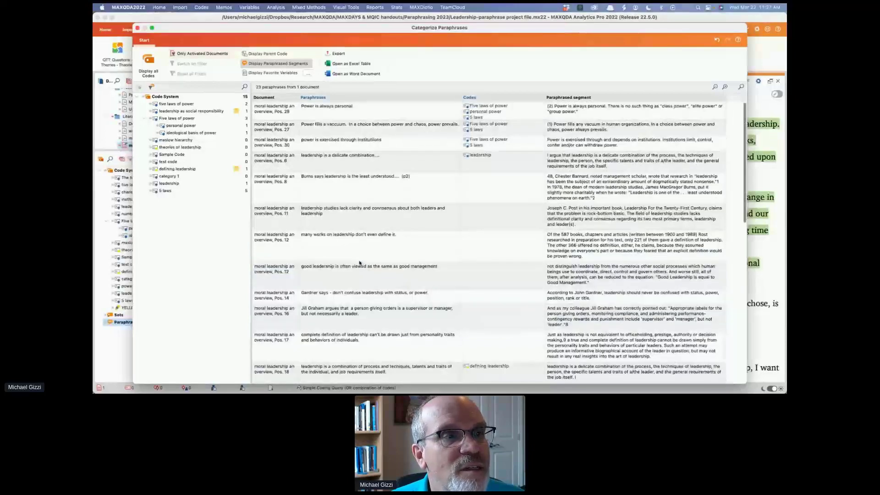
pyautogui.scroll(-3, 363, 192)
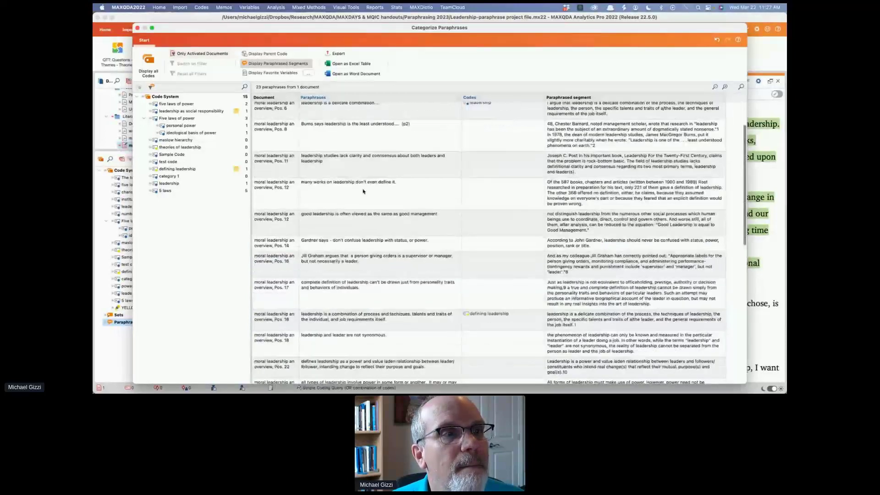
pyautogui.scroll(-8, 363, 192)
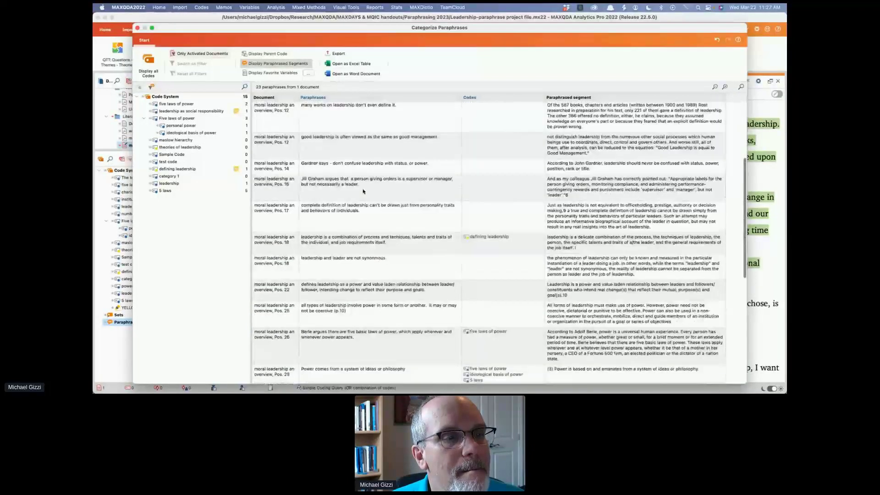
pyautogui.scroll(-13, 363, 192)
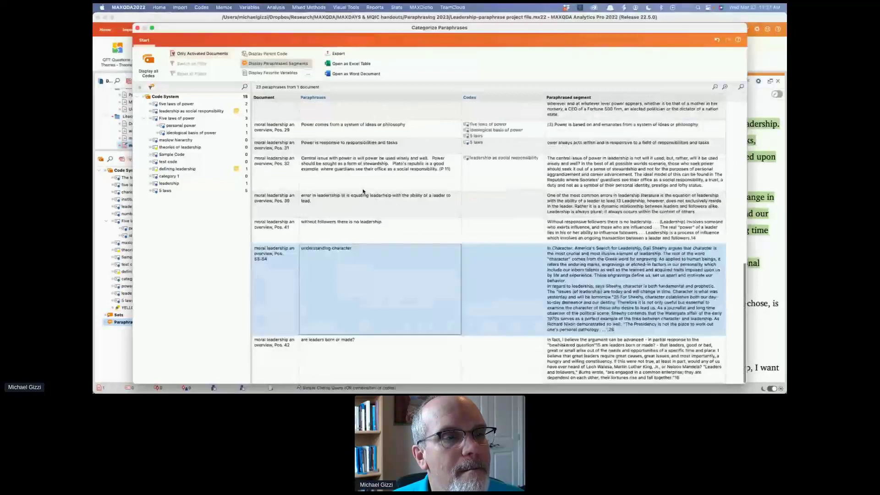
pyautogui.click(187, 55)
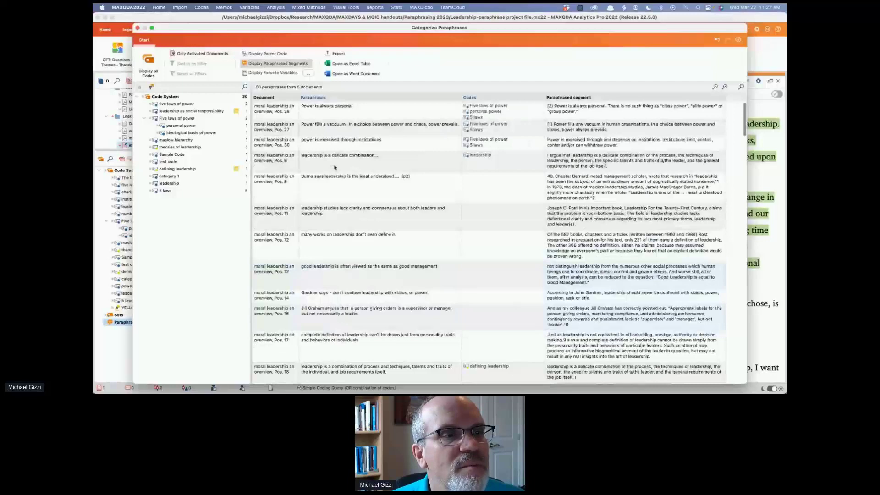
# Remove the paraphrase "hhhhhh" from page 3 of the moralleadership document.
pyautogui.scroll(-10, 341, 181)
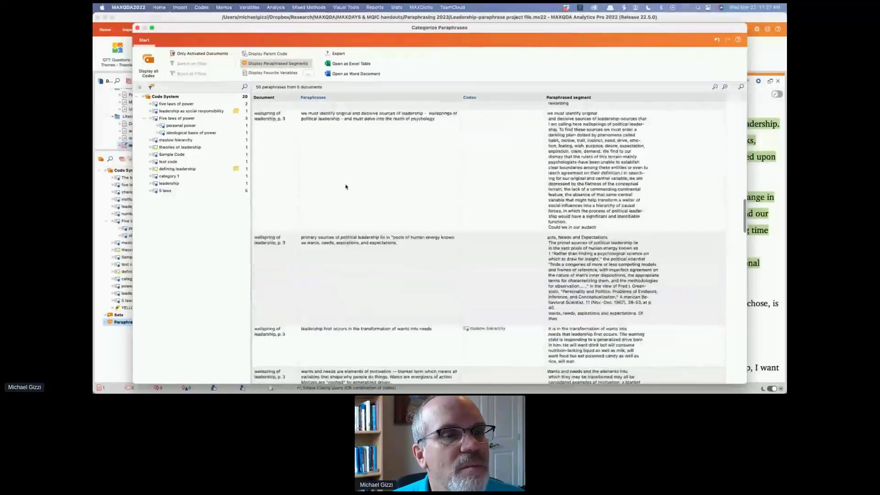
pyautogui.scroll(-5, 346, 182)
pyautogui.scroll(-5, 352, 192)
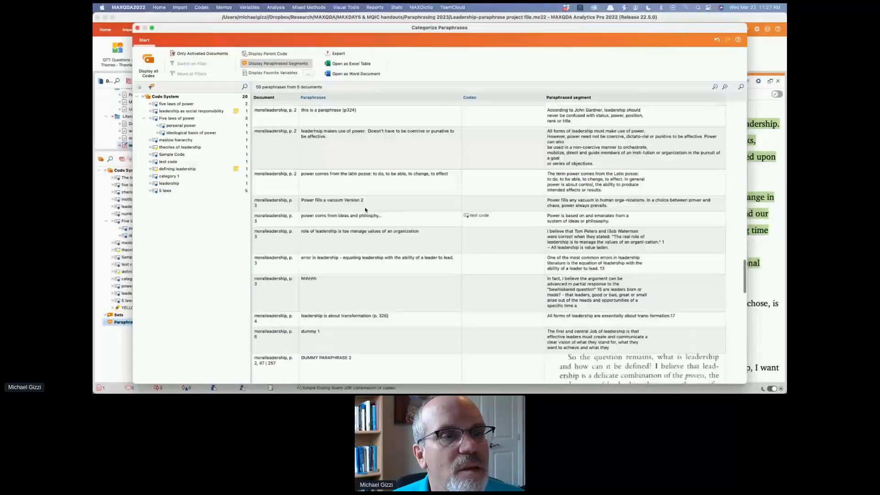
pyautogui.scroll(-5, 362, 224)
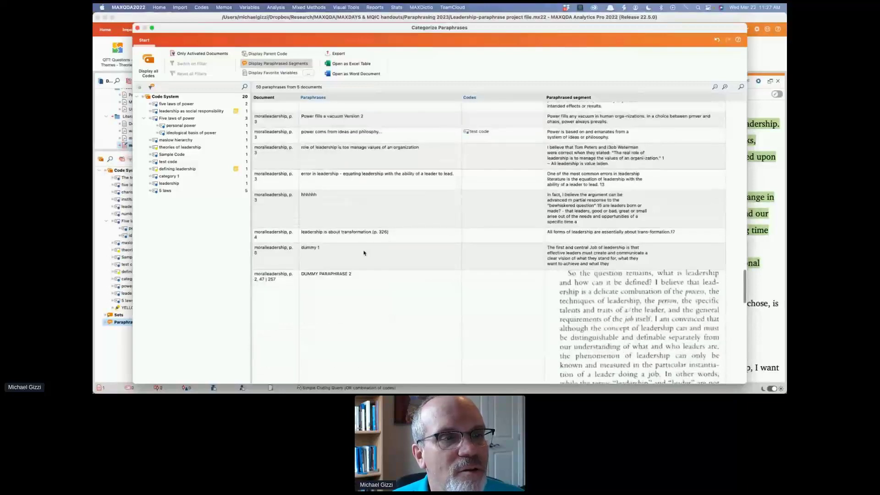
pyautogui.click(349, 222)
pyautogui.rightClick(341, 192)
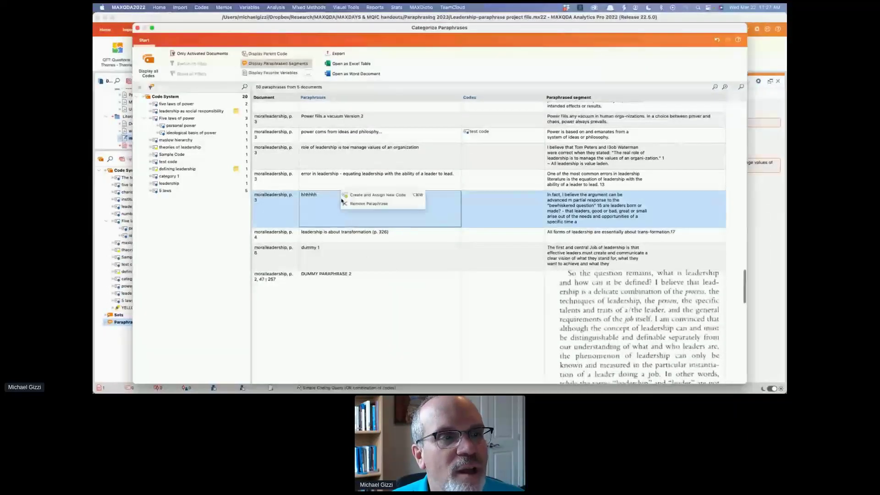
pyautogui.click(368, 203)
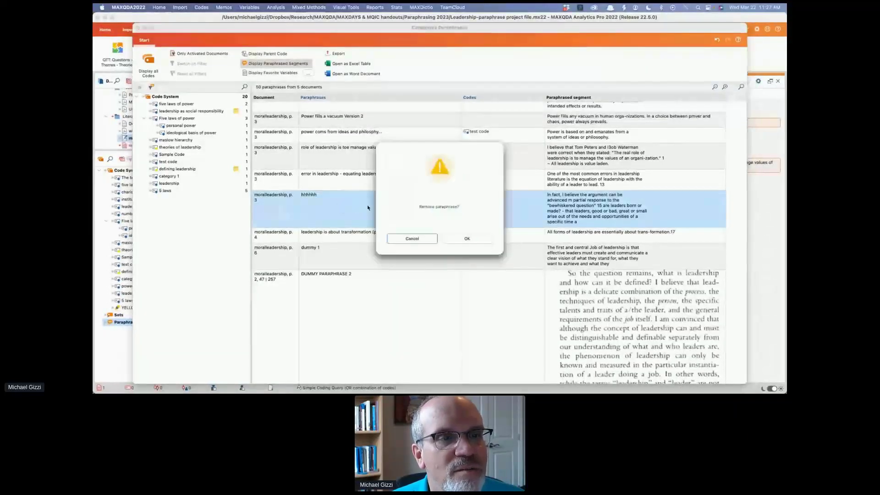
pyautogui.click(467, 238)
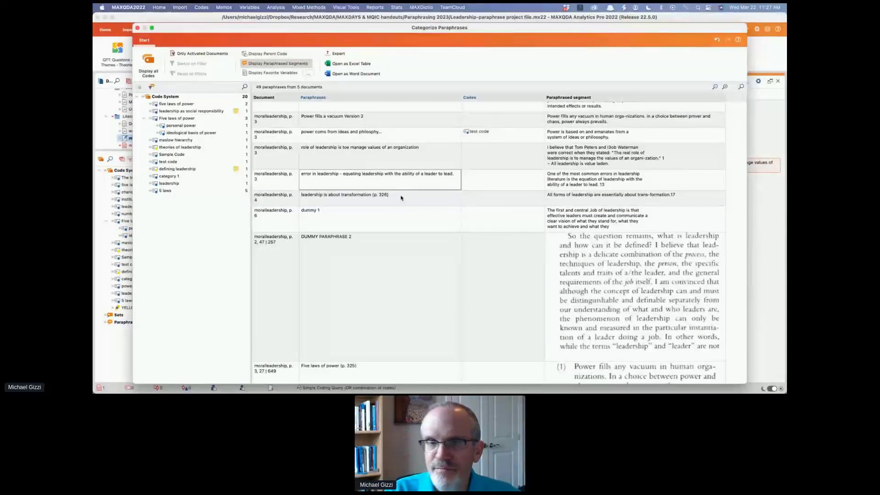
# Close the Categorize Paraphrases window and open the "Paraphrasing -MAXDays23" presentation from the Presentation resources.
pyautogui.click(138, 28)
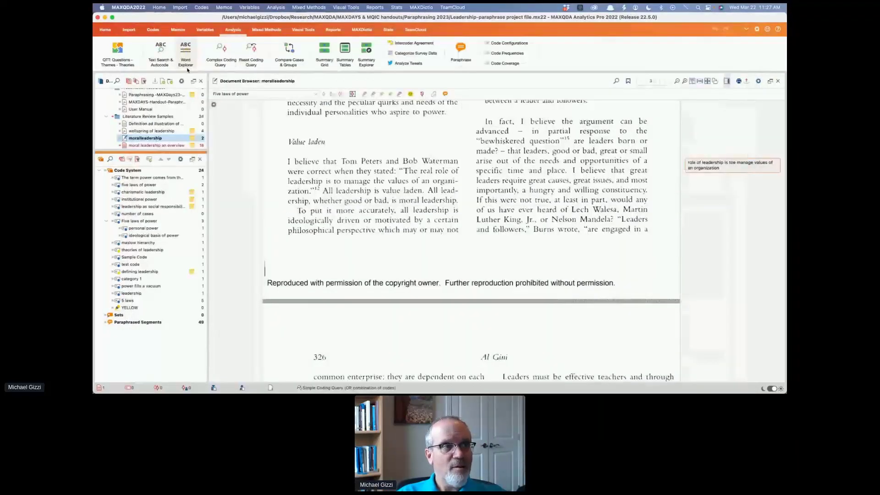
pyautogui.scroll(2, 150, 111)
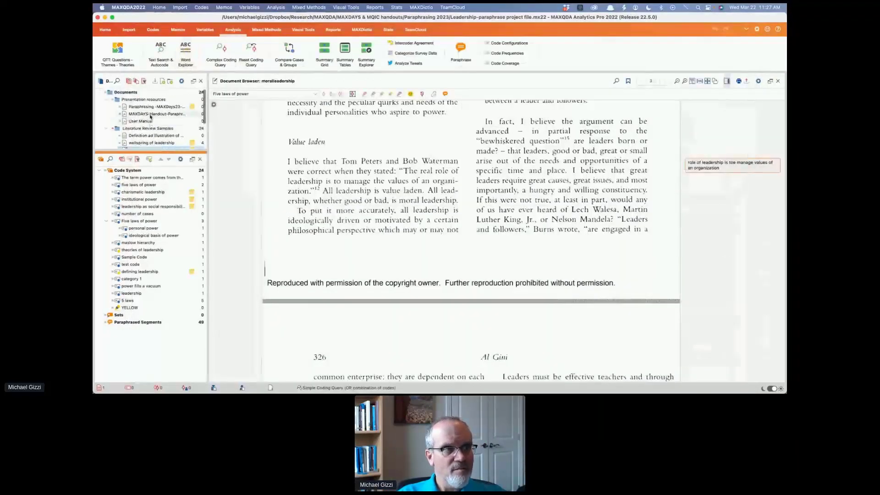
pyautogui.doubleClick(150, 107)
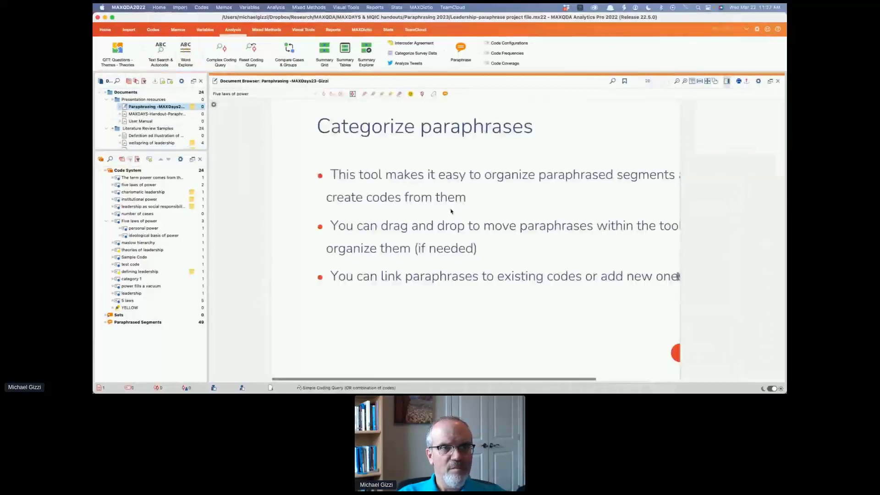
# View the slides "Linking codes", "Creating codes" and "From paraphrases to a code system", fitting the last one's full width in view.
pyautogui.scroll(-1, 451, 212)
pyautogui.scroll(-10, 451, 211)
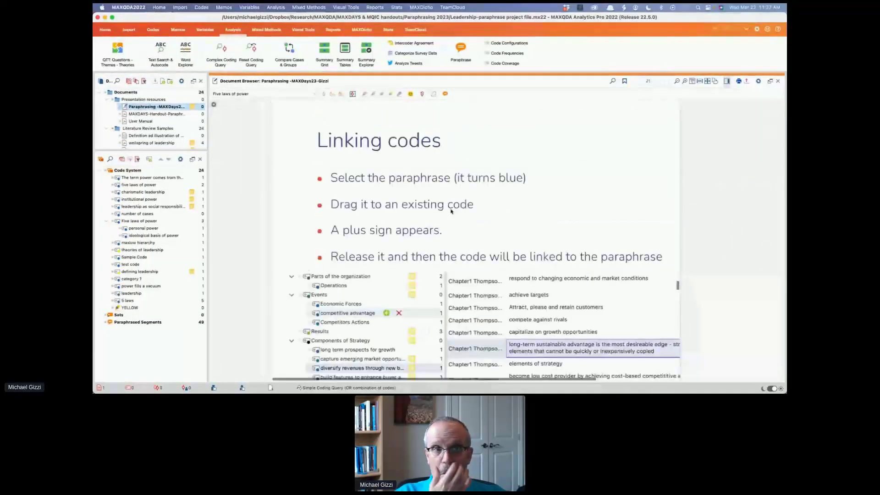
pyautogui.scroll(-5, 451, 211)
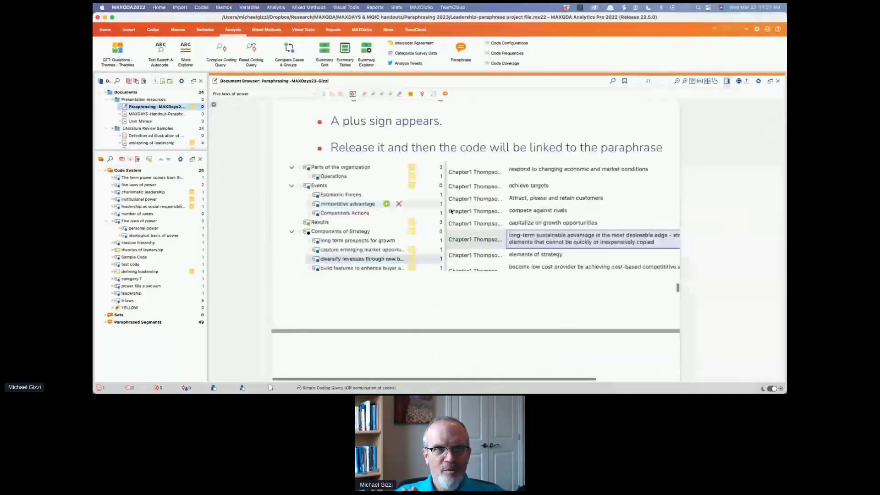
pyautogui.scroll(-3, 451, 211)
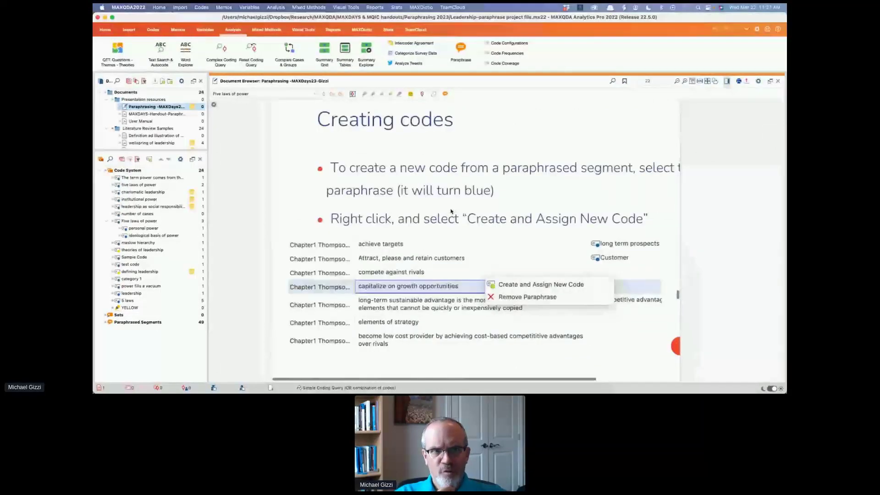
pyautogui.scroll(-10, 451, 211)
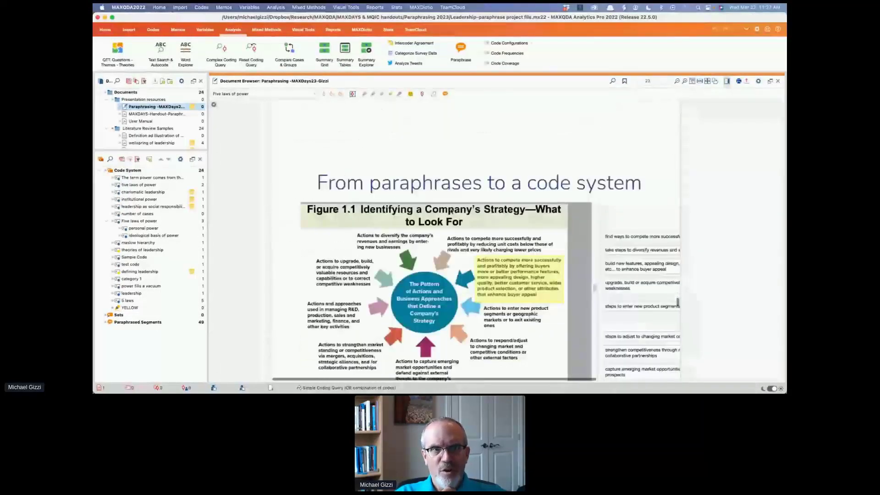
pyautogui.scroll(-2, 451, 211)
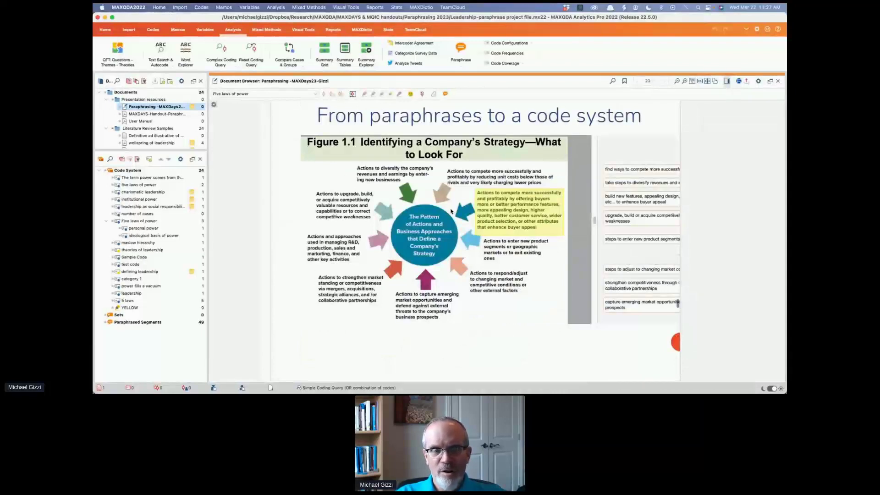
pyautogui.hscroll(3, 451, 211)
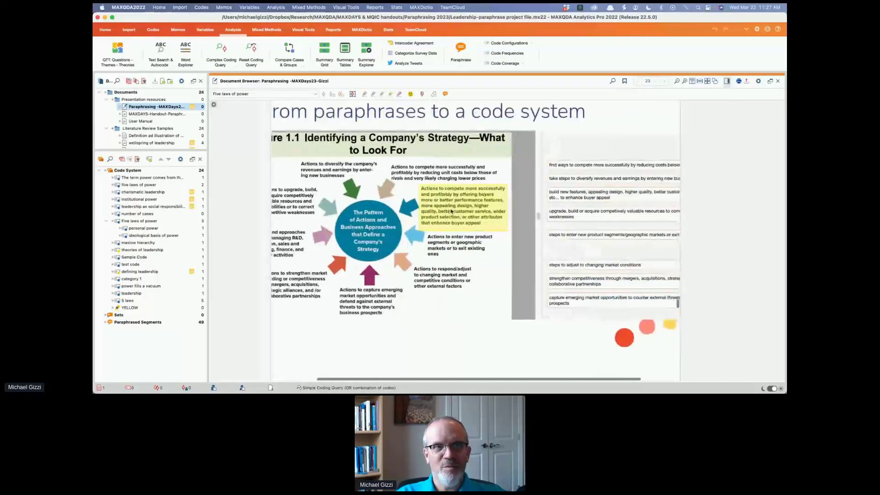
pyautogui.click(684, 81)
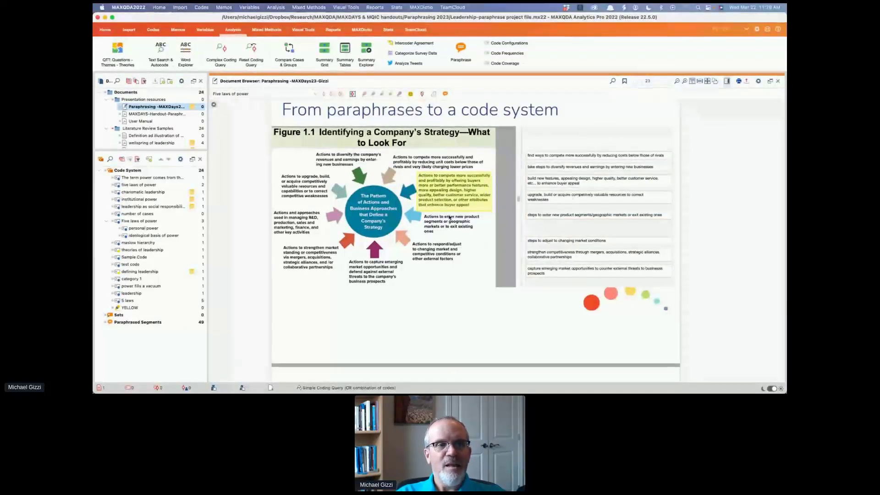
# View the table of paraphrases and assigned codes, and continue through the Paraphrase Matrix slides to the two-document example.
pyautogui.scroll(-10, 450, 218)
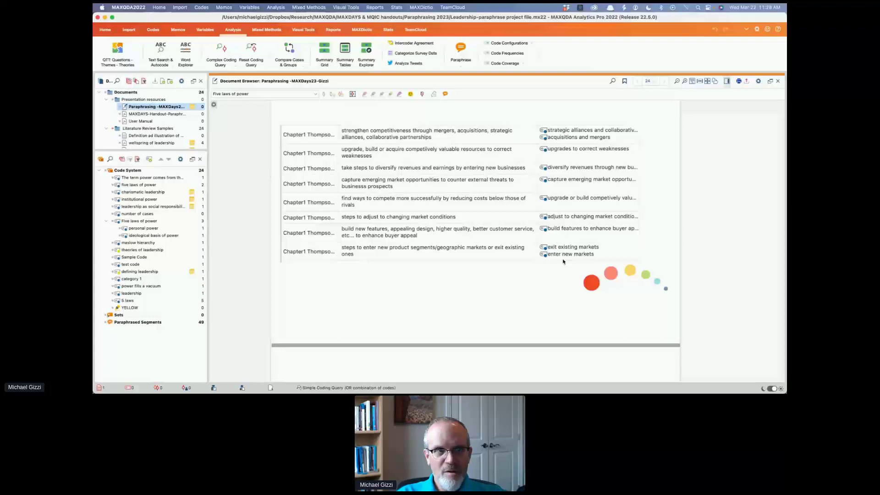
pyautogui.scroll(-5, 482, 239)
pyautogui.scroll(5, 482, 239)
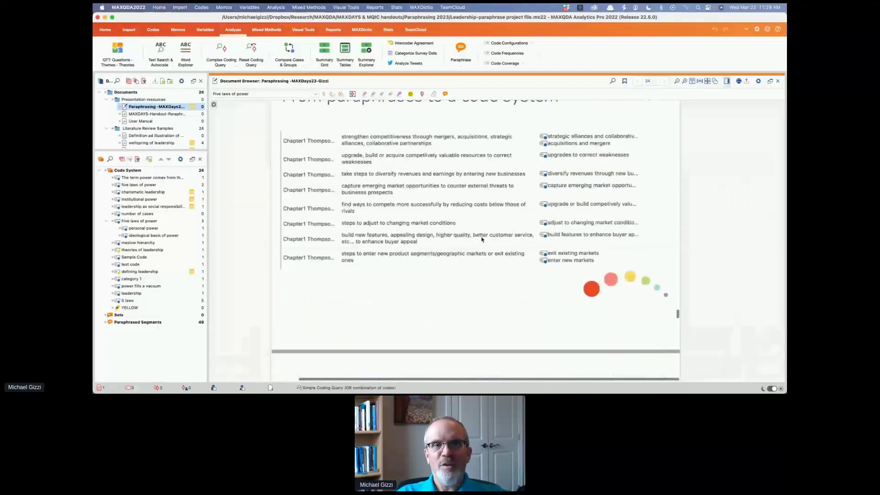
pyautogui.scroll(-1, 481, 239)
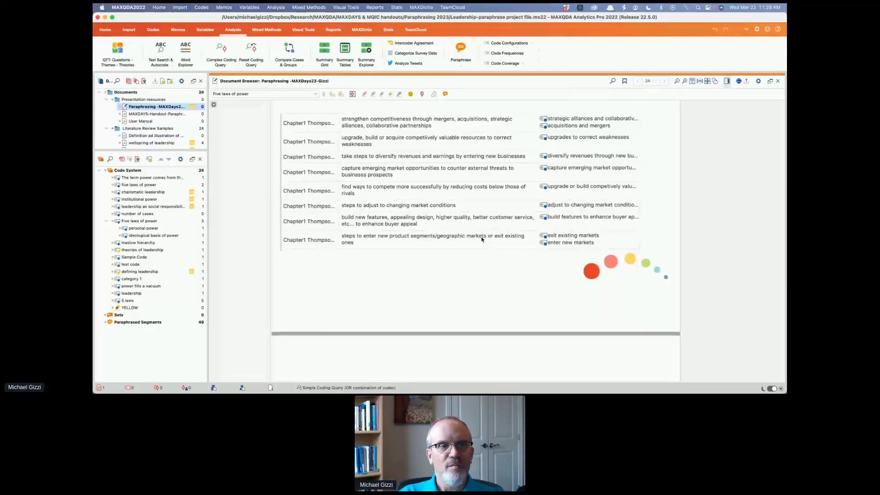
pyautogui.scroll(-15, 481, 239)
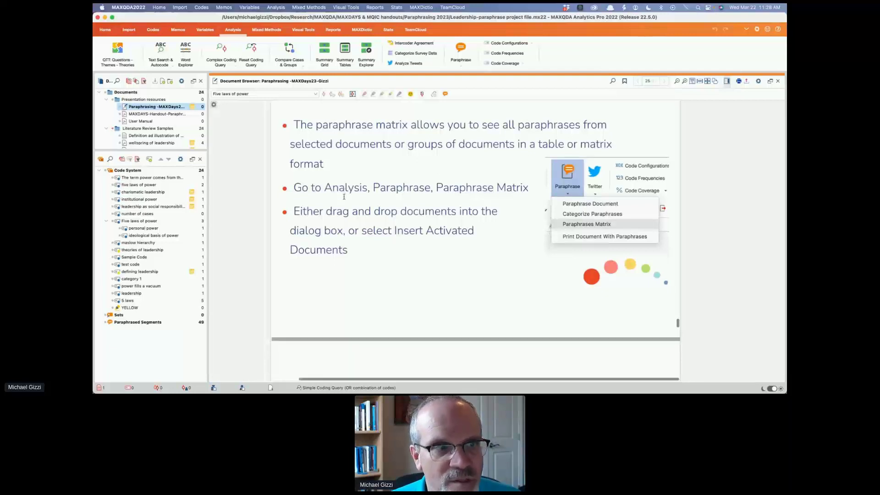
pyautogui.scroll(-5, 344, 197)
pyautogui.scroll(-3, 344, 196)
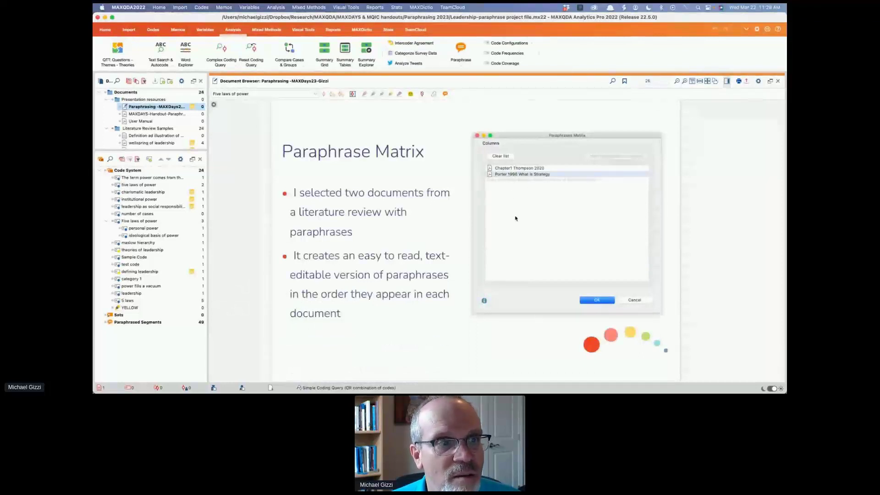
pyautogui.scroll(-8, 515, 218)
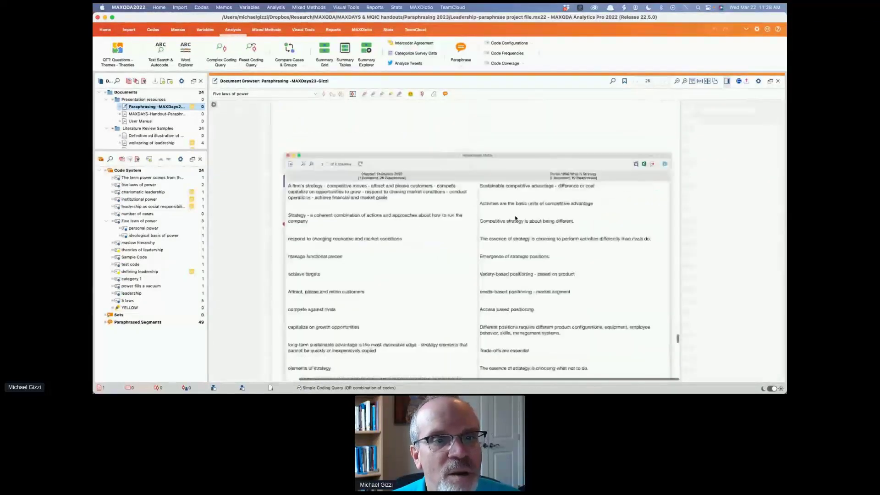
pyautogui.scroll(-2, 516, 218)
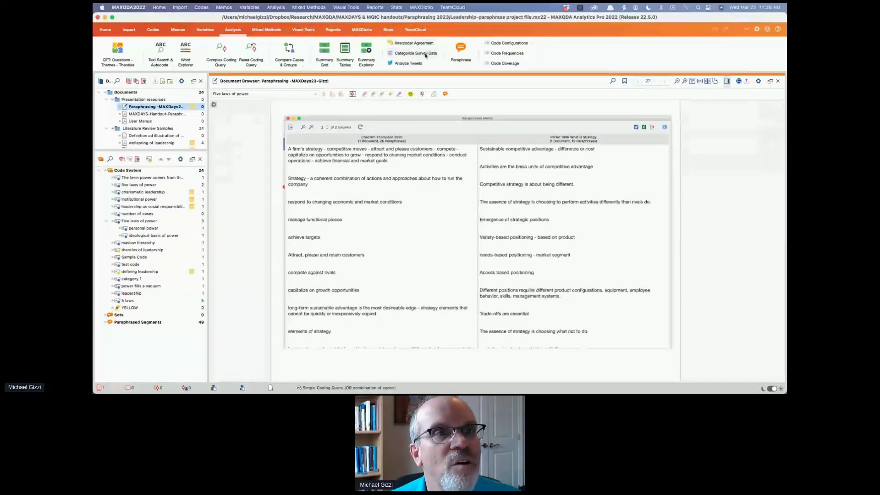
# Create a Paraphrases Matrix from "moral leadership an overview" and "wellspring of leadership", and close it after reviewing its paraphrases.
pyautogui.click(460, 65)
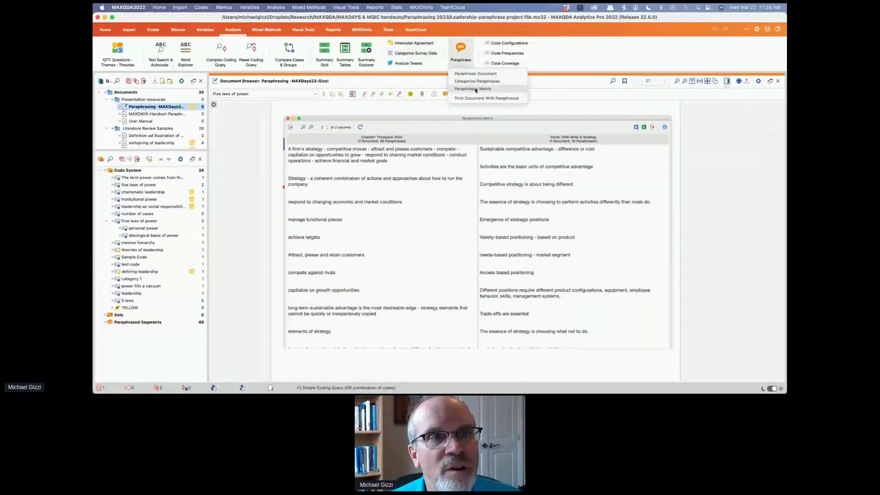
pyautogui.click(476, 90)
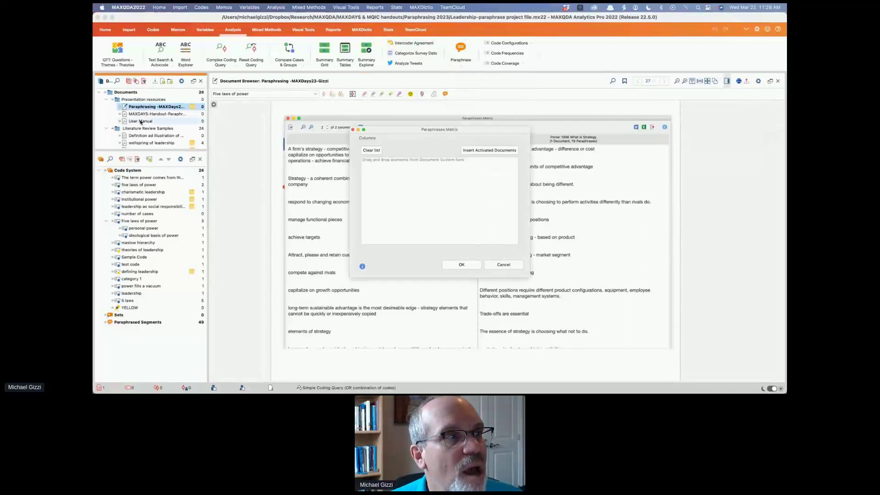
pyautogui.scroll(-3, 140, 122)
pyautogui.scroll(-1, 141, 121)
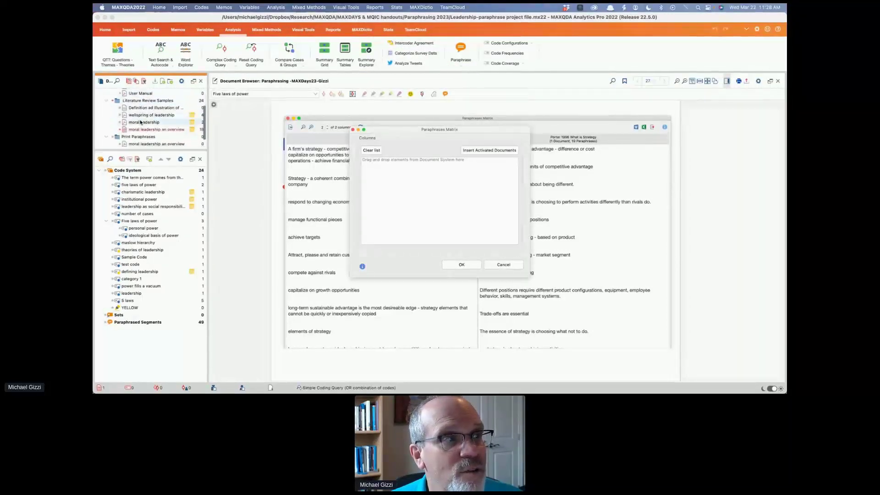
pyautogui.moveTo(151, 129); pyautogui.dragTo(412, 169)
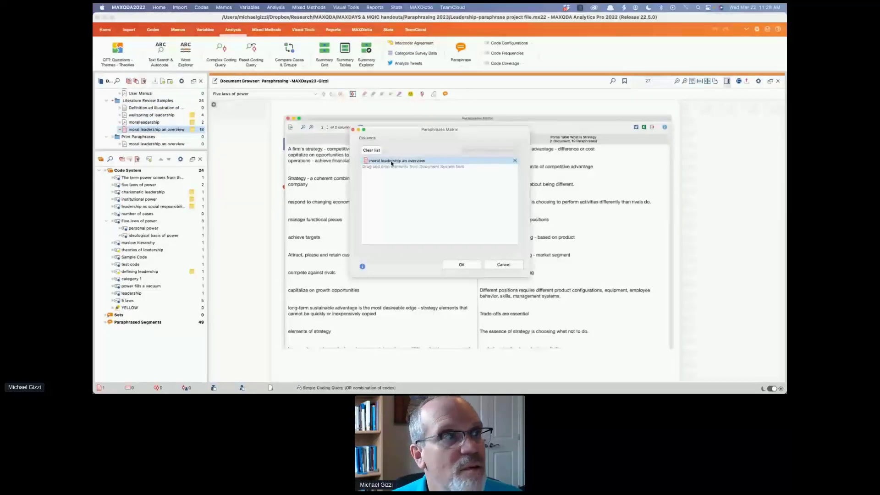
pyautogui.moveTo(133, 116); pyautogui.dragTo(463, 169)
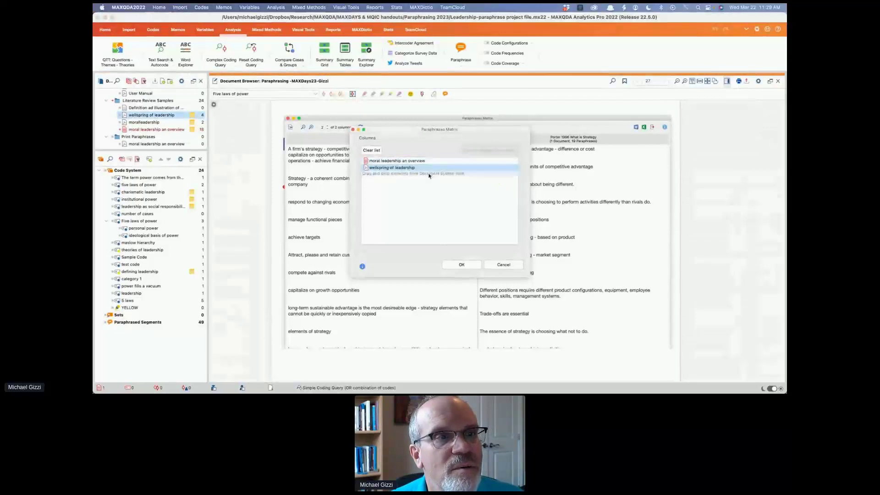
pyautogui.click(462, 265)
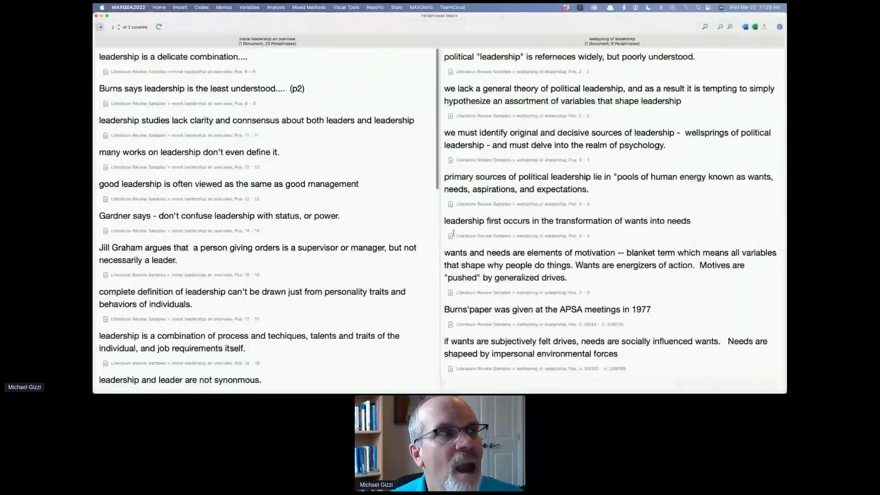
pyautogui.scroll(-2, 256, 87)
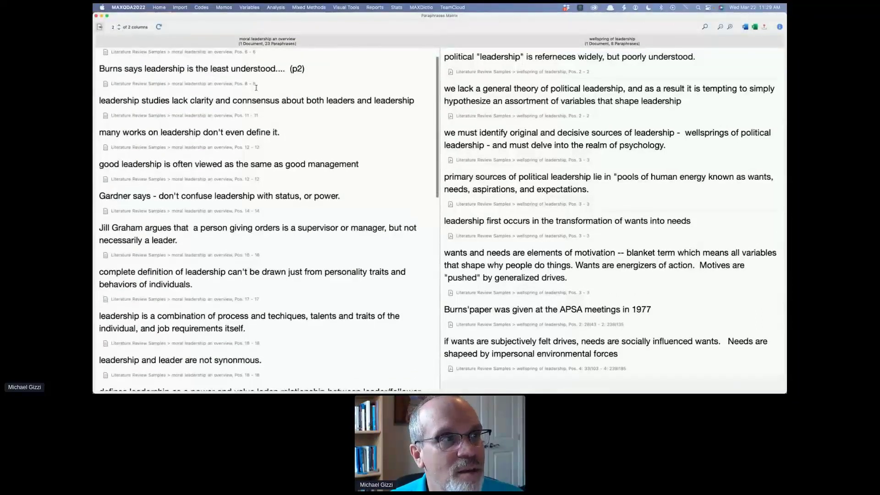
pyautogui.scroll(2, 256, 87)
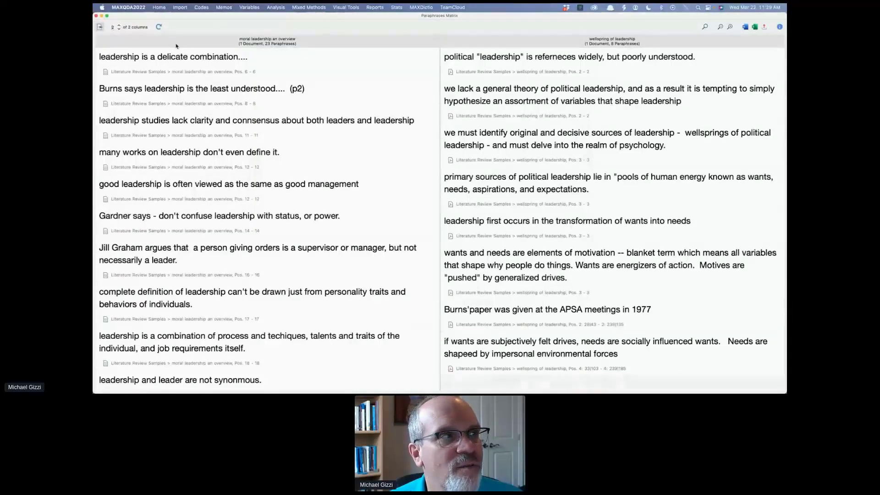
pyautogui.click(97, 16)
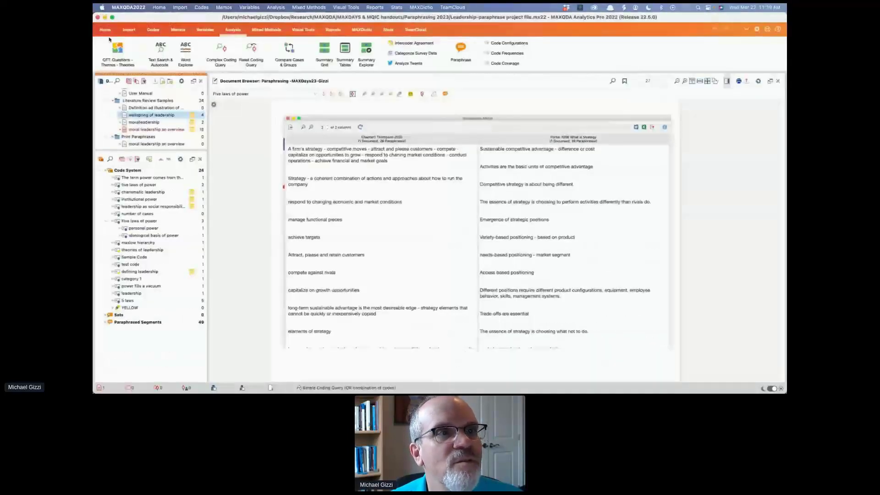
# Create another Paraphrases Matrix with "moralleadership" added as the third document column.
pyautogui.click(461, 50)
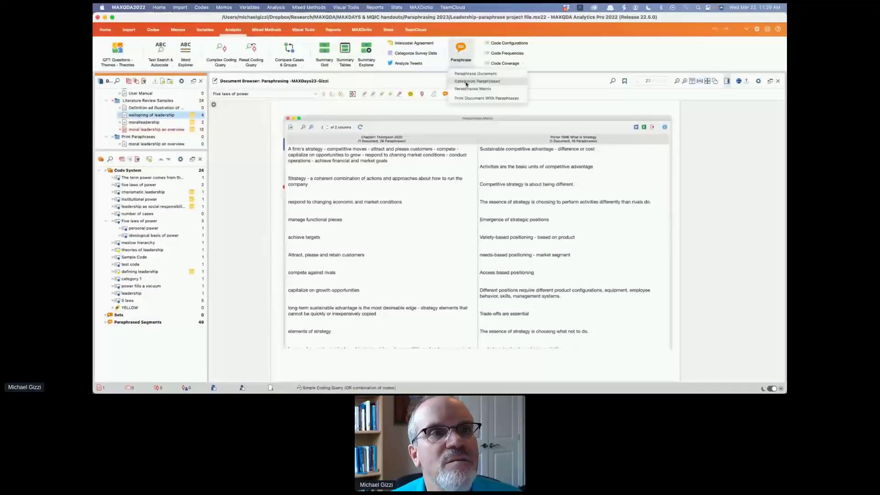
pyautogui.click(477, 87)
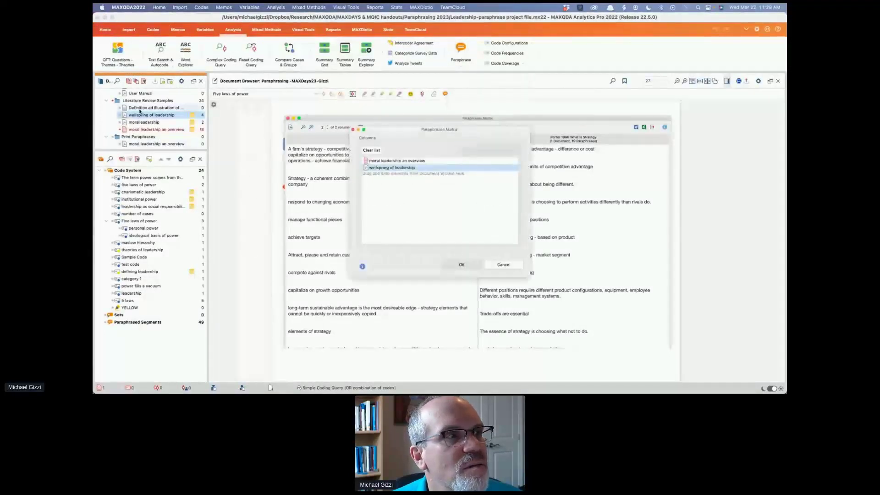
pyautogui.moveTo(144, 122); pyautogui.dragTo(444, 183)
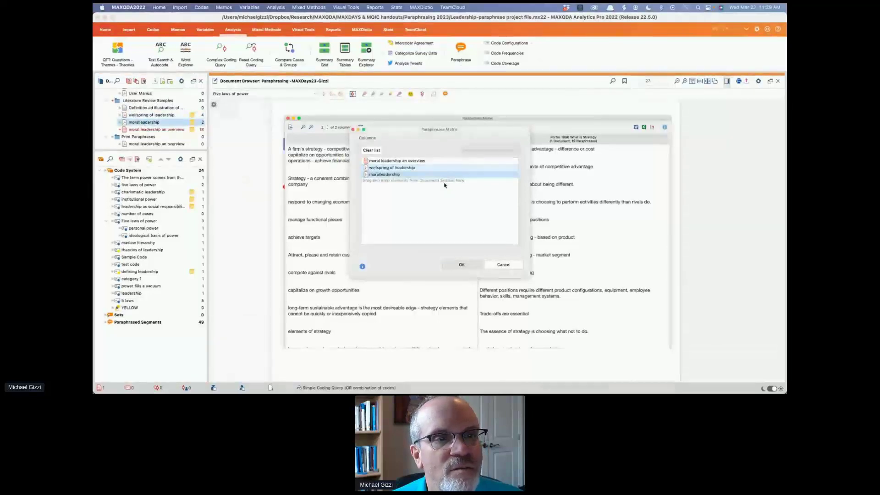
pyautogui.click(462, 265)
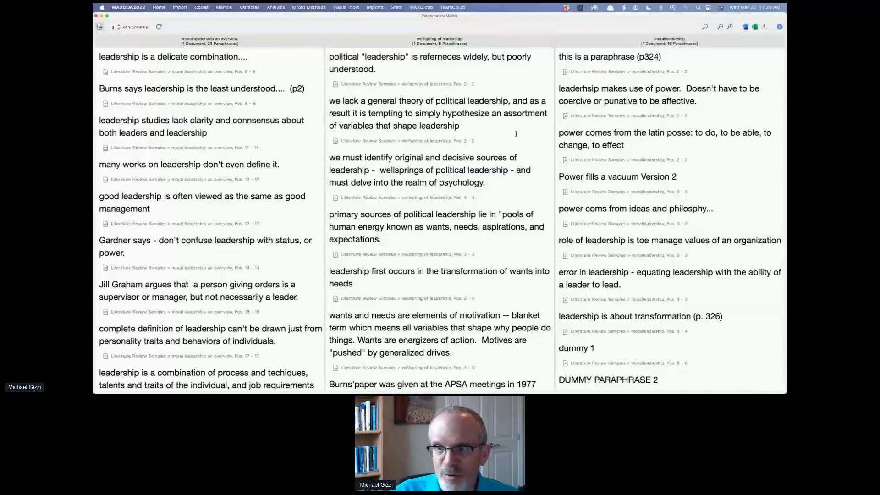
# Show the source passages of matrix paraphrases in "wellspring of leadership" and "moralleadership", keeping the matrix window clear of the document text.
pyautogui.click(448, 87)
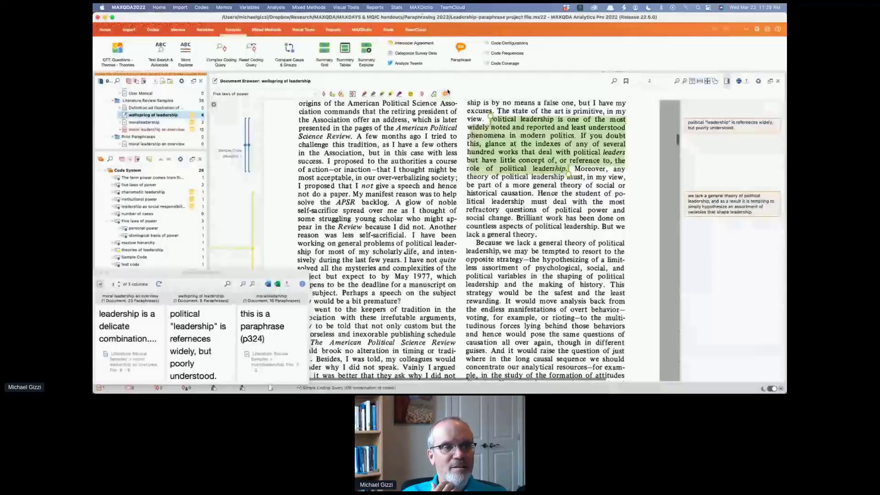
pyautogui.click(265, 358)
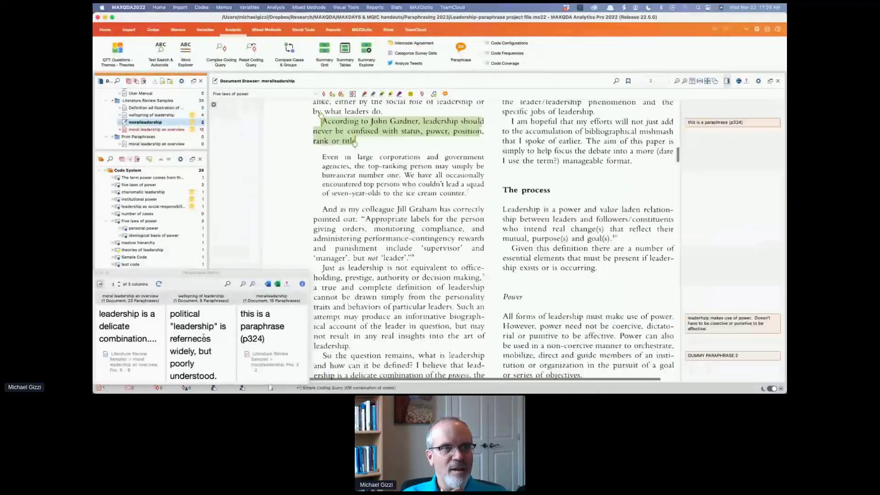
pyautogui.doubleClick(183, 272)
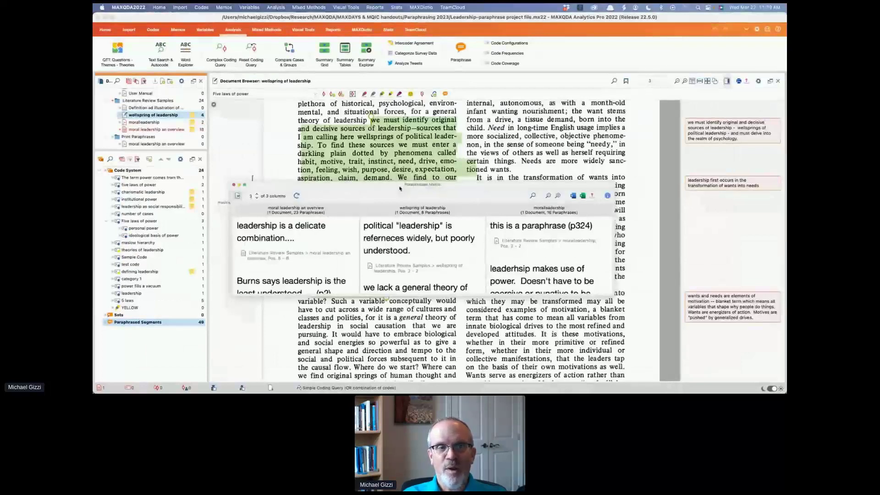
pyautogui.moveTo(400, 188); pyautogui.dragTo(478, 303)
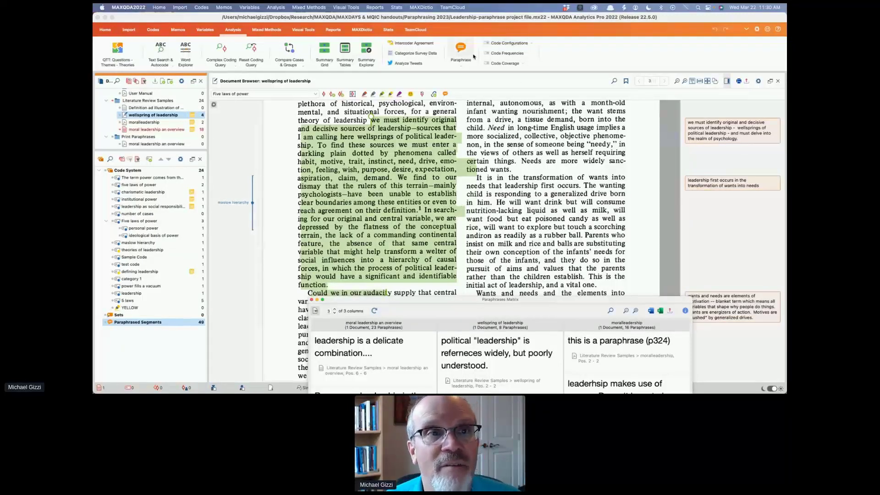
# Maximize the three-column Paraphrases Matrix to view it in full and close it.
pyautogui.click(460, 64)
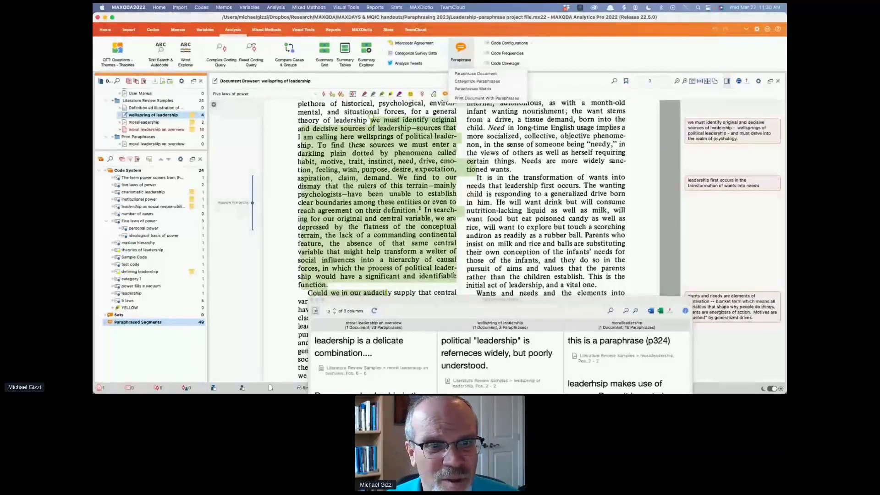
pyautogui.click(467, 301)
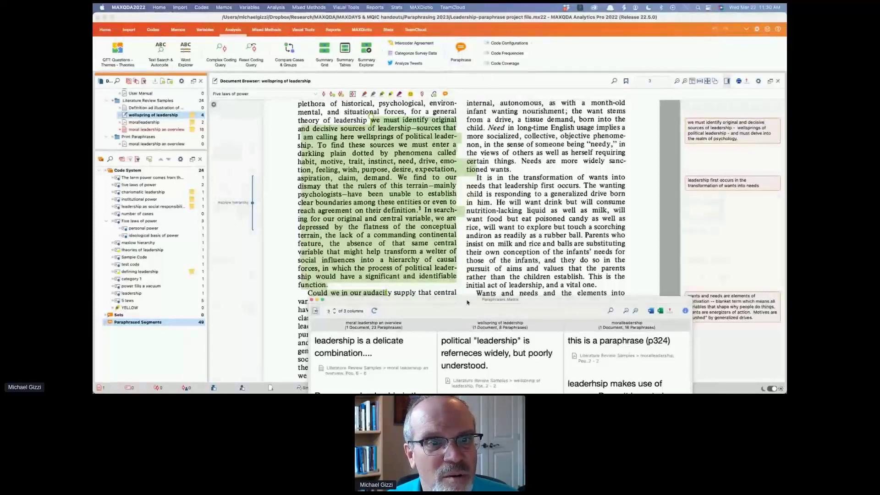
pyautogui.doubleClick(467, 301)
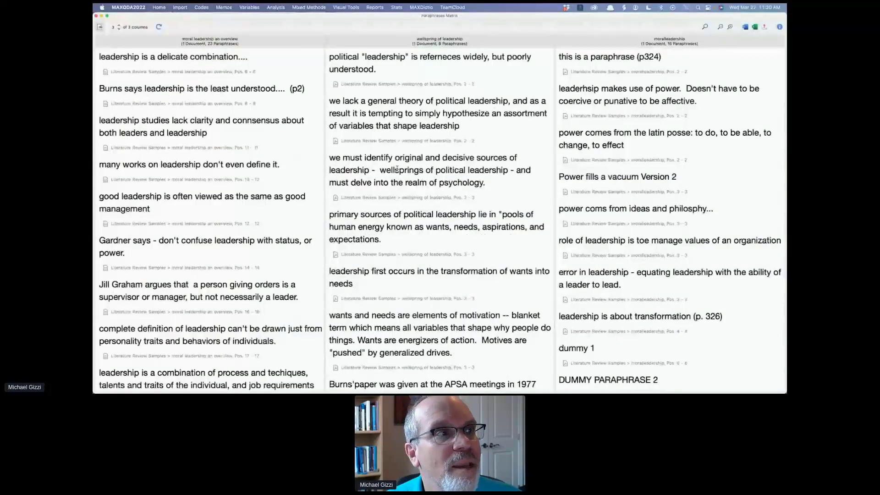
pyautogui.click(97, 16)
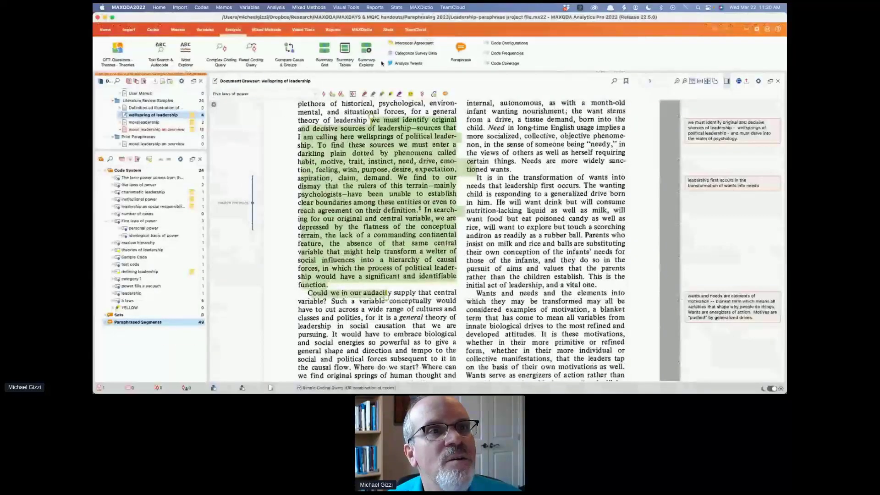
# Create a single-column Paraphrases Matrix for "moral leadership an overview" by removing "moralleadership" and "wellspring of leadership" from the columns.
pyautogui.click(463, 57)
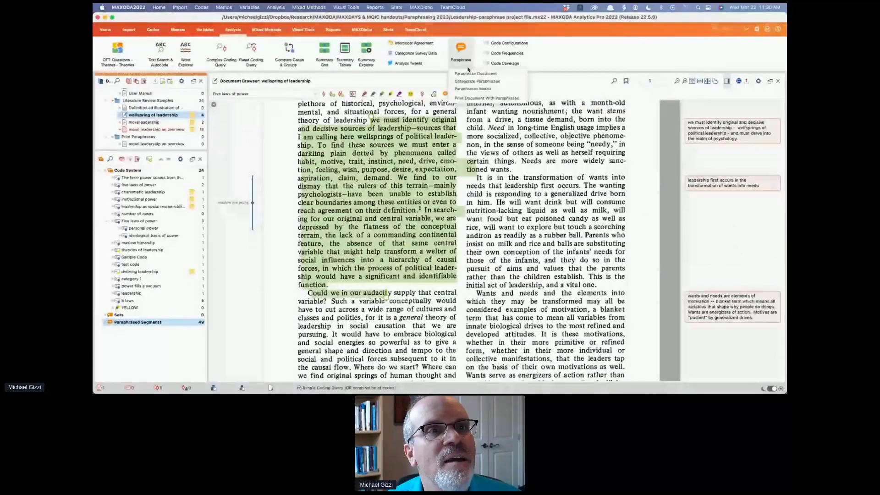
pyautogui.click(473, 88)
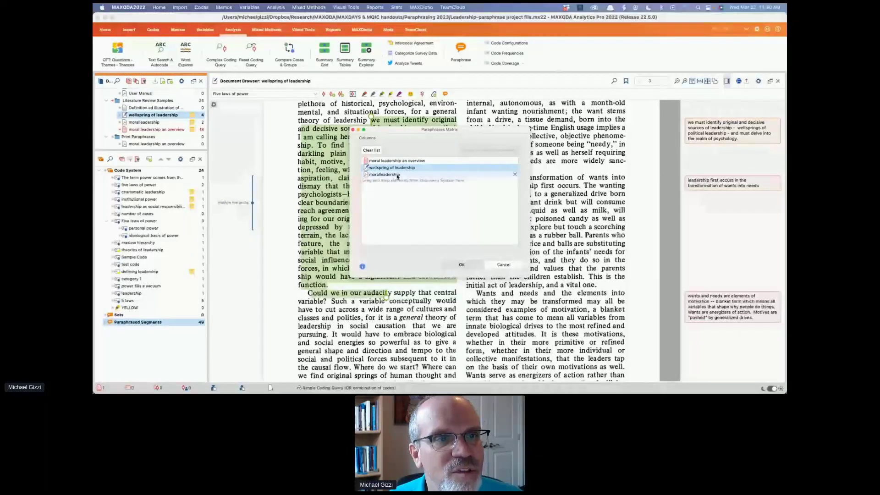
pyautogui.click(514, 174)
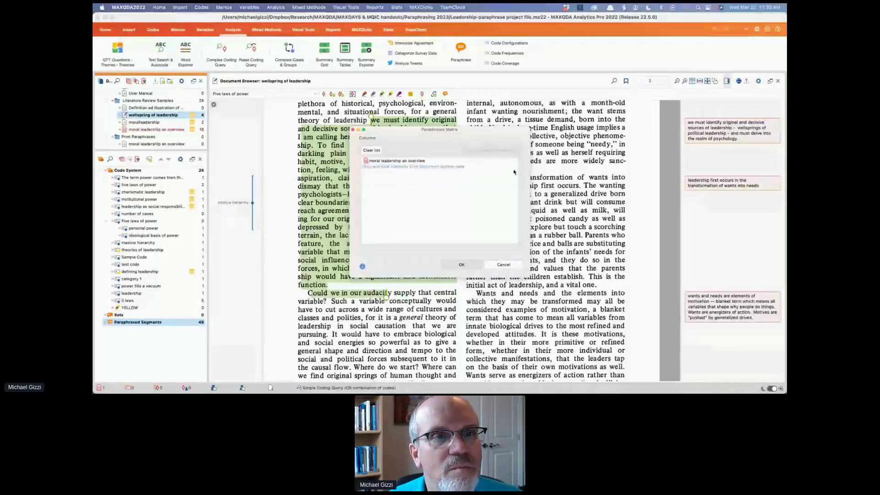
pyautogui.click(462, 264)
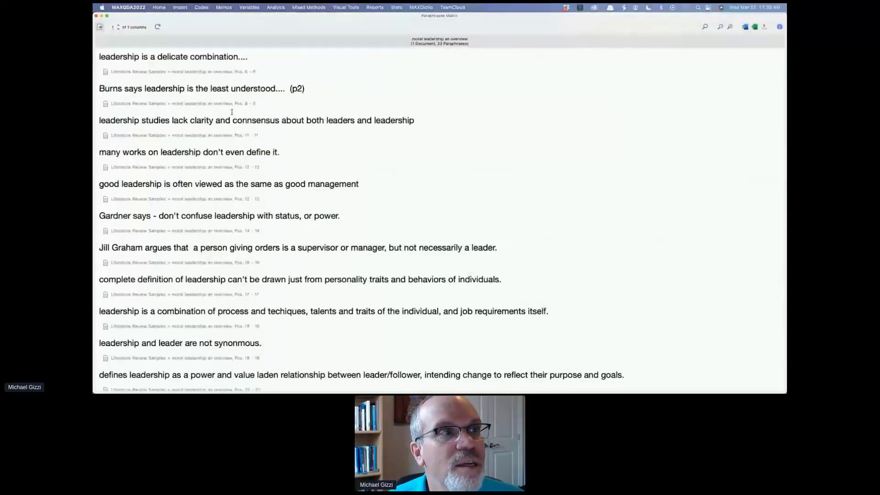
# Look over the single-column matrix and reduce its paraphrase text size by two levels.
pyautogui.scroll(-1, 232, 112)
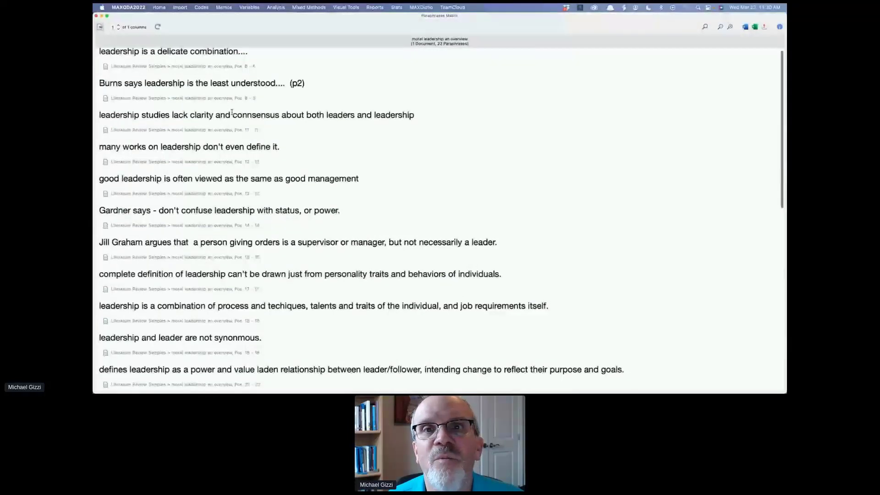
pyautogui.scroll(1, 232, 112)
pyautogui.click(720, 27)
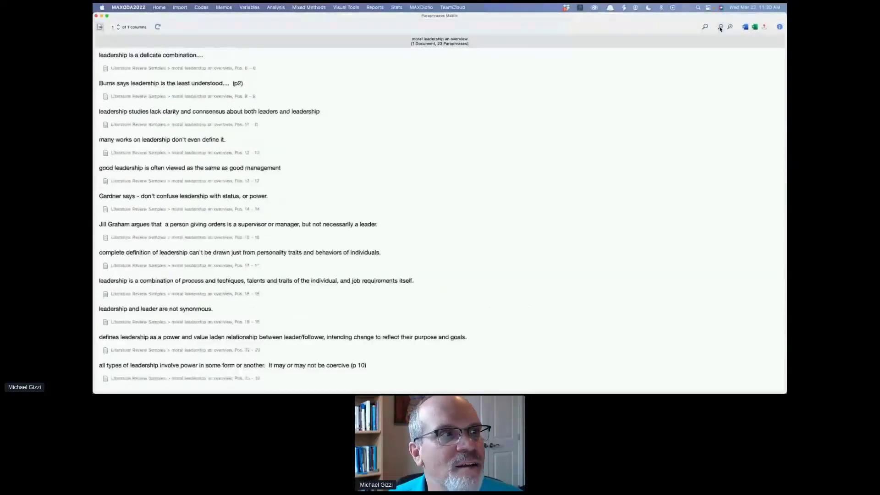
pyautogui.click(720, 27)
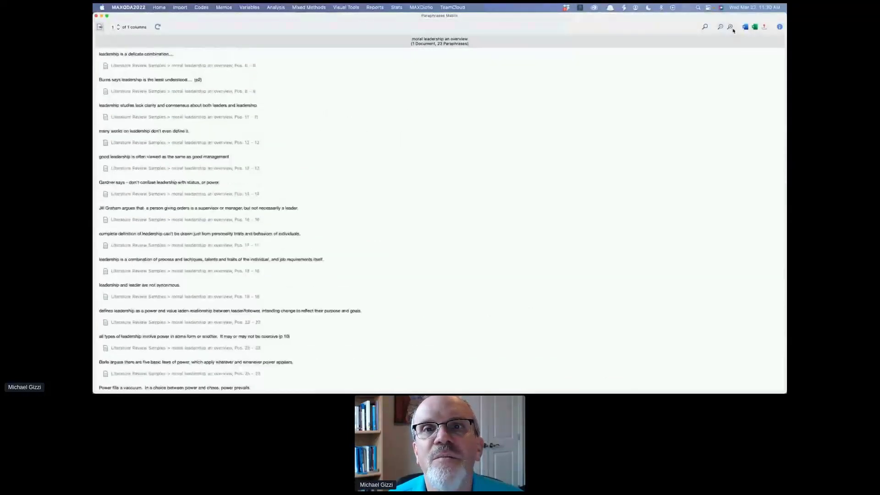
# Enlarge the single-column matrix's paraphrase text by two levels and hide the source references beneath the paraphrases.
pyautogui.click(732, 29)
pyautogui.click(732, 29)
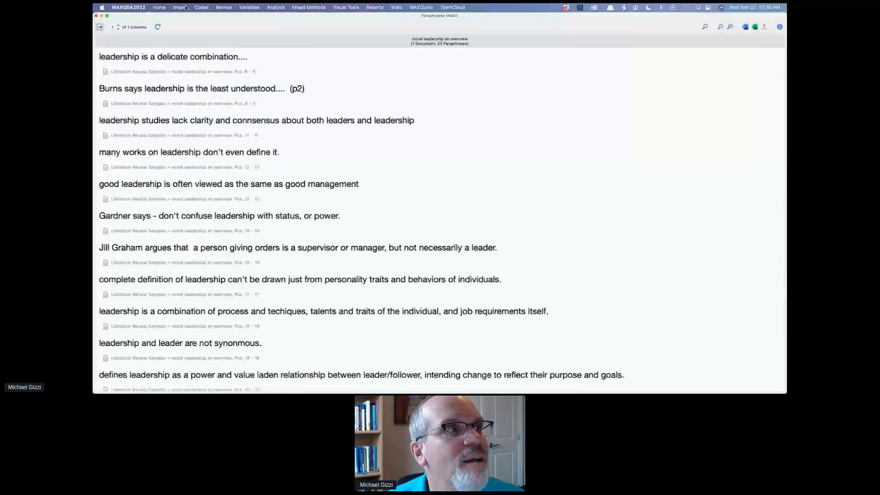
pyautogui.click(98, 27)
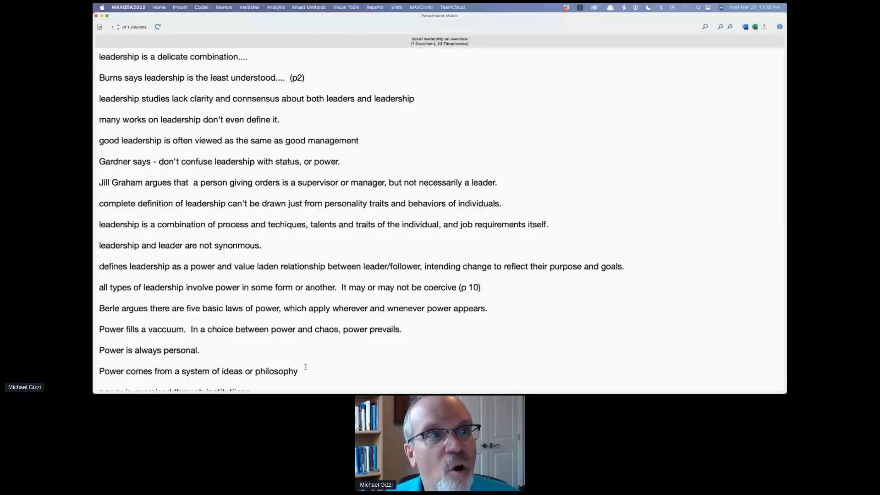
# Copy all paraphrases of "moral leadership an overview" from the matrix and paste them into a new free memo.
pyautogui.press('super+a')
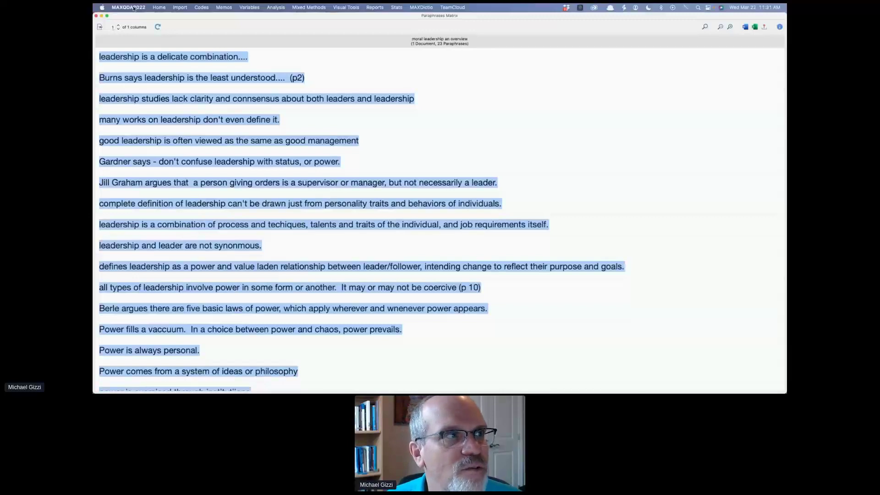
pyautogui.click(96, 16)
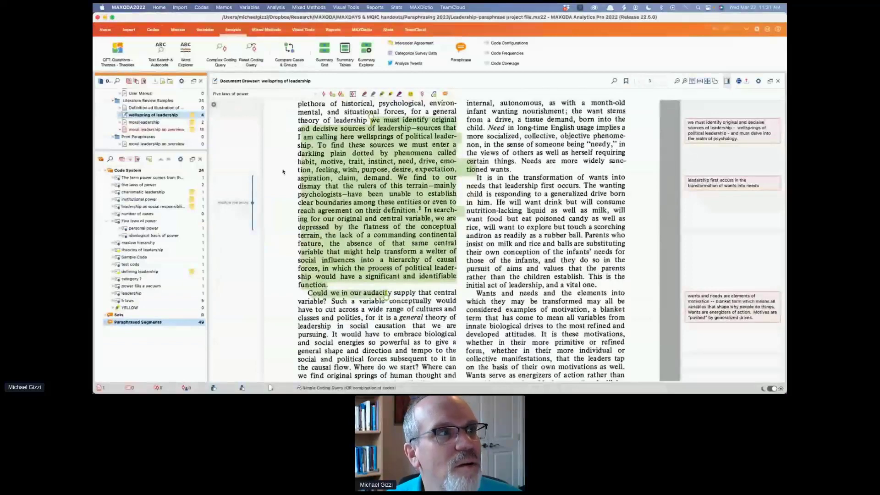
pyautogui.click(187, 31)
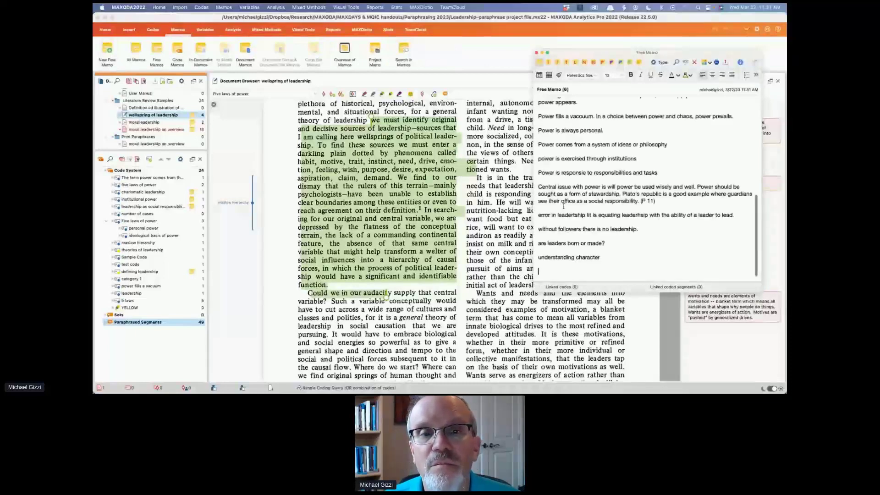
pyautogui.scroll(10, 563, 206)
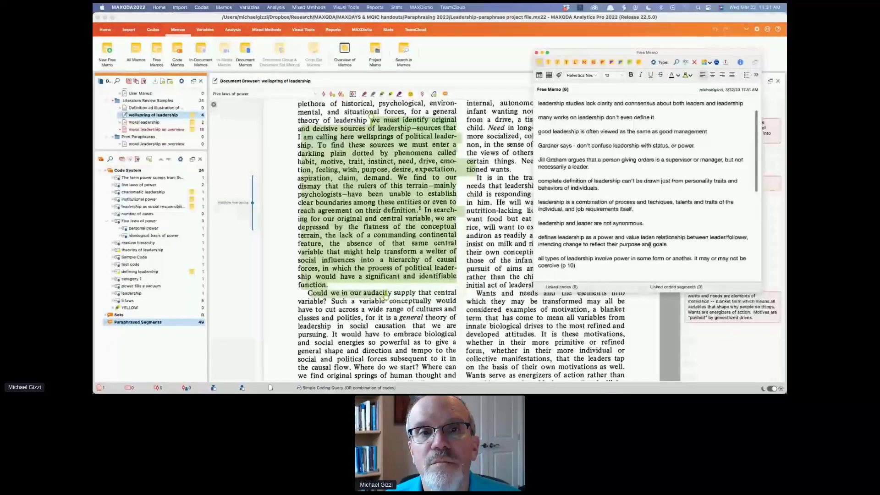
pyautogui.scroll(2, 649, 245)
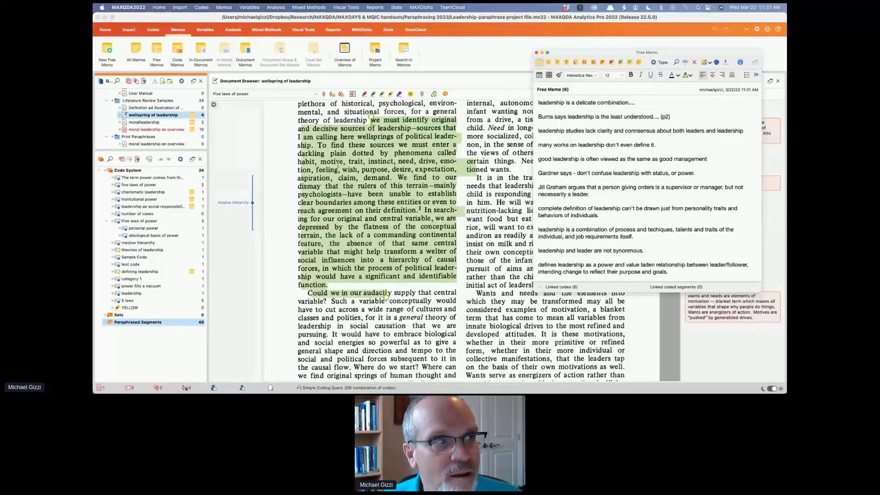
# Open the document memo of "moral leadership an overview" and collapse its document summary section.
pyautogui.click(157, 132)
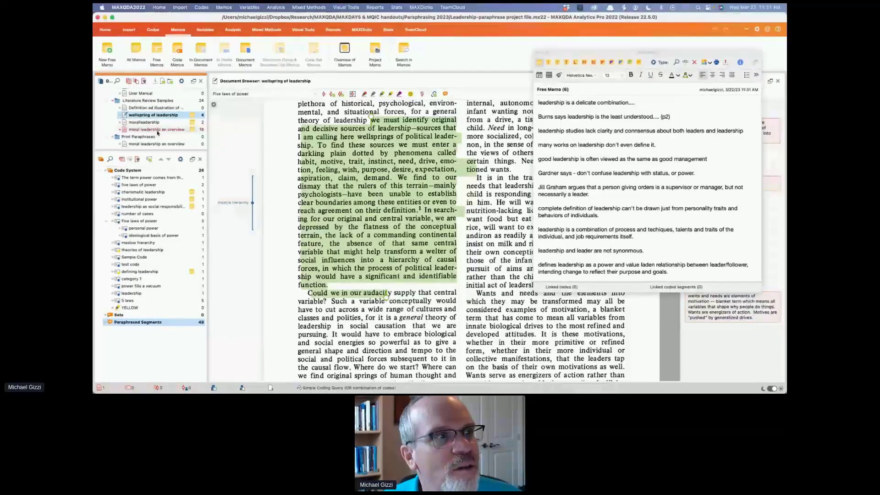
pyautogui.click(192, 130)
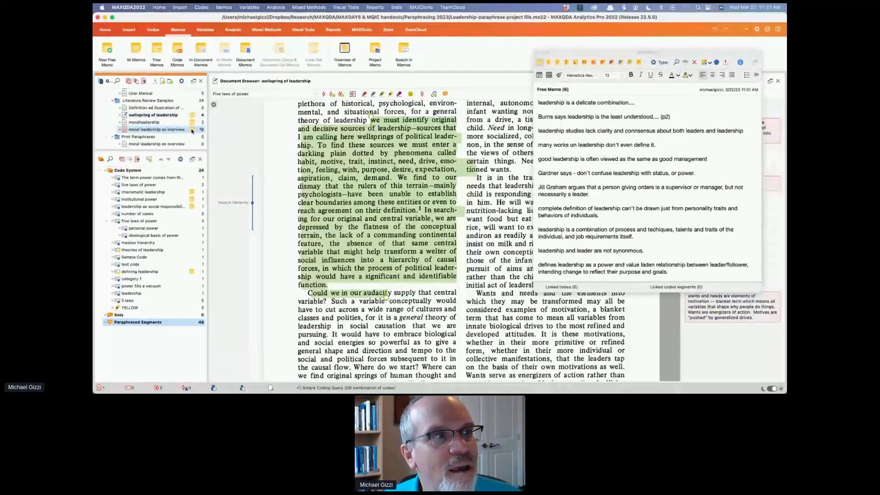
pyautogui.doubleClick(192, 131)
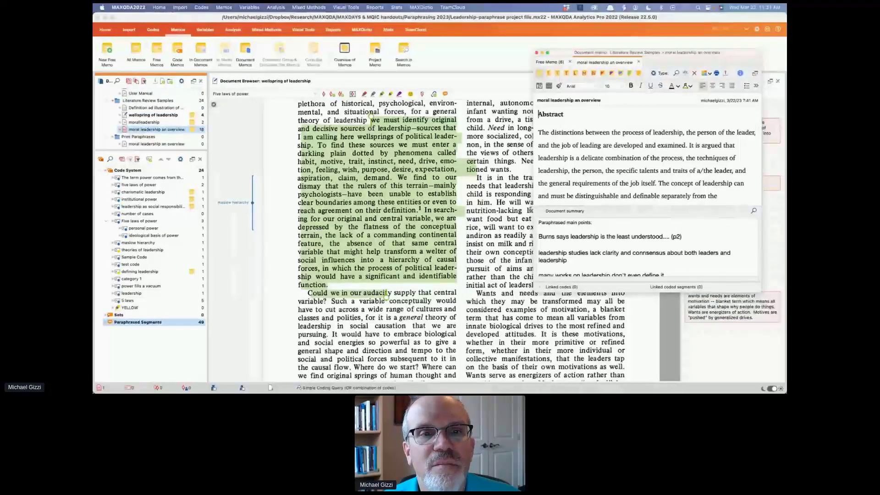
pyautogui.click(541, 211)
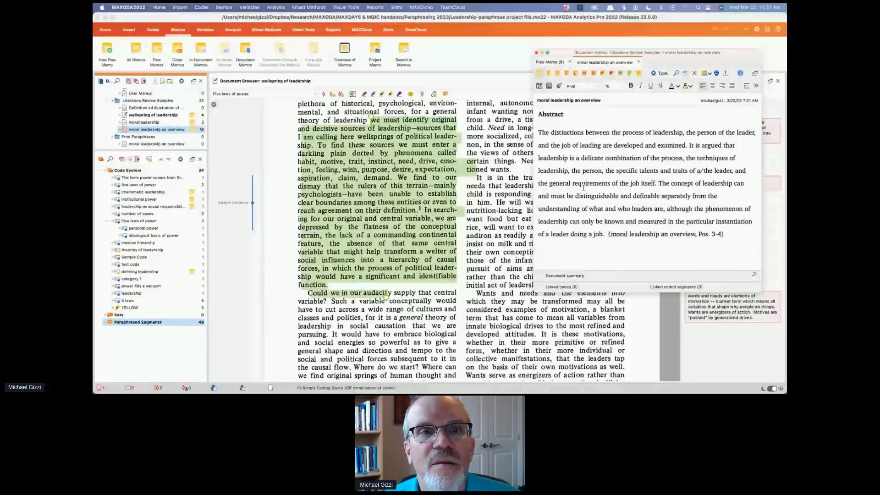
# Add the heading "Paraphrases" below the abstract in the document memo and paste the copied paraphrases after it.
pyautogui.scroll(-1, 587, 187)
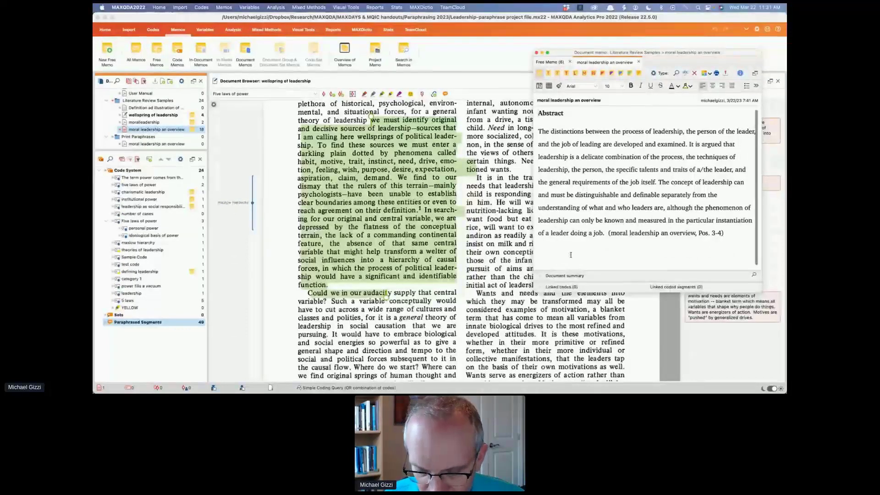
pyautogui.write('Paraphras')
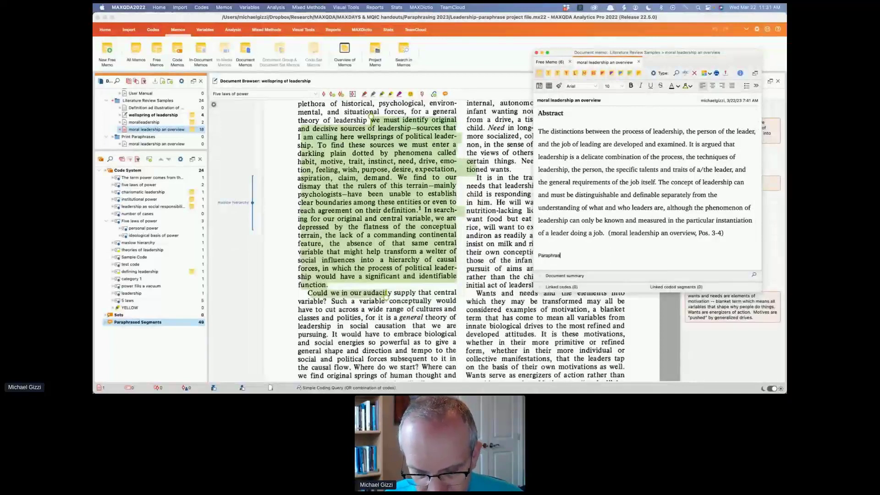
pyautogui.write('es')
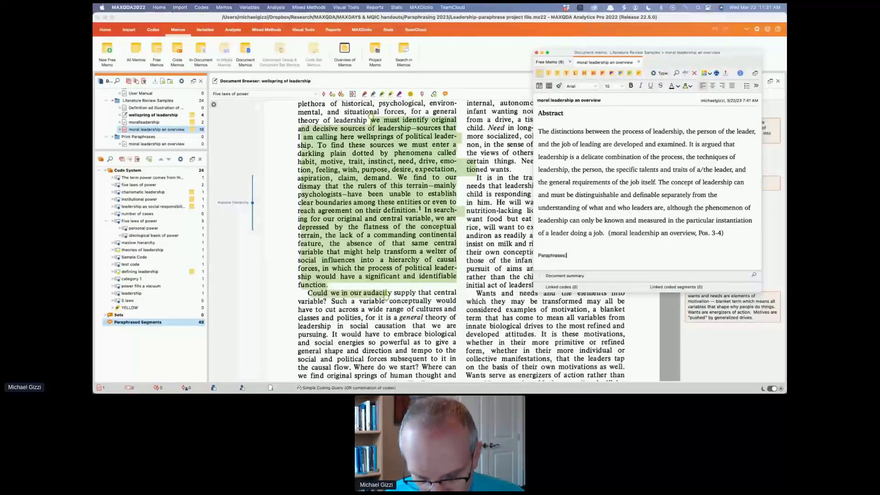
pyautogui.press('super+v')
pyautogui.scroll(5, 646, 187)
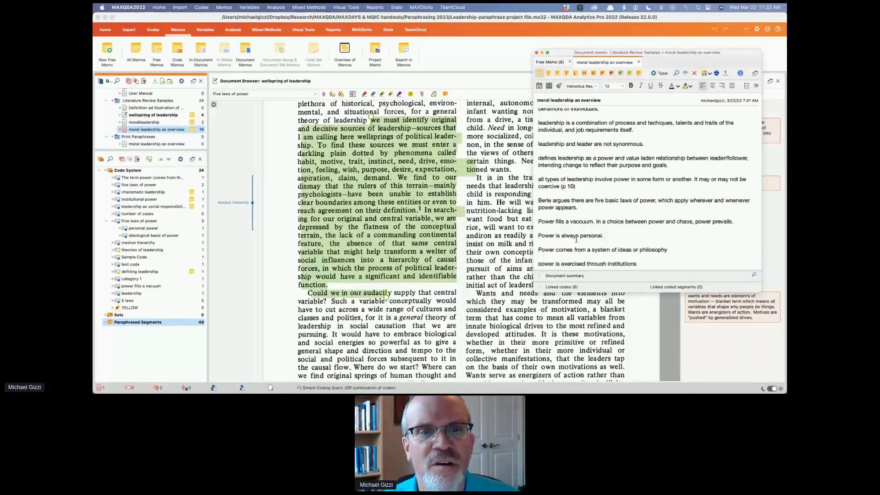
pyautogui.scroll(-1, 612, 189)
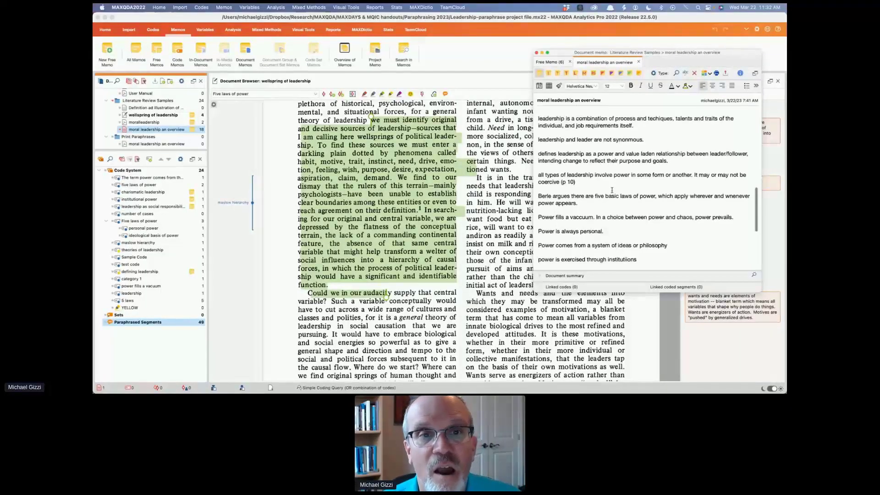
pyautogui.scroll(-1, 582, 224)
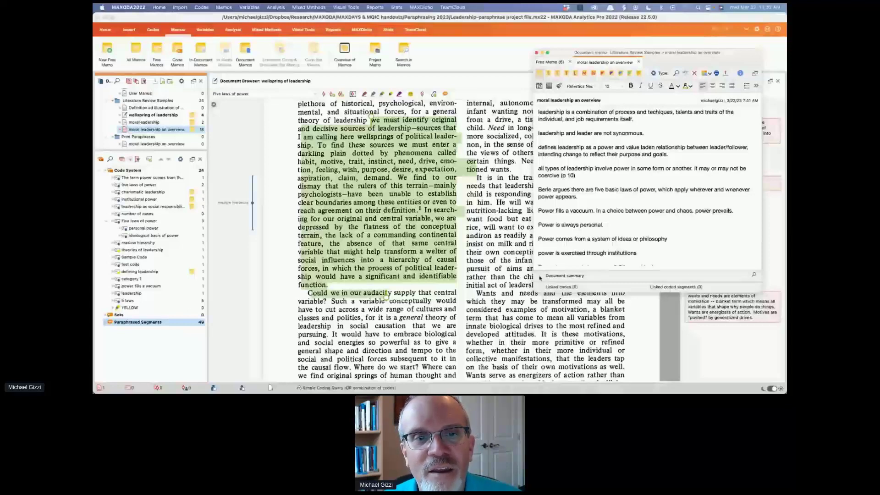
# Expand the document summary in the memo, look through its paraphrased main points, and close the memo window.
pyautogui.moveTo(539, 277); pyautogui.dragTo(577, 170)
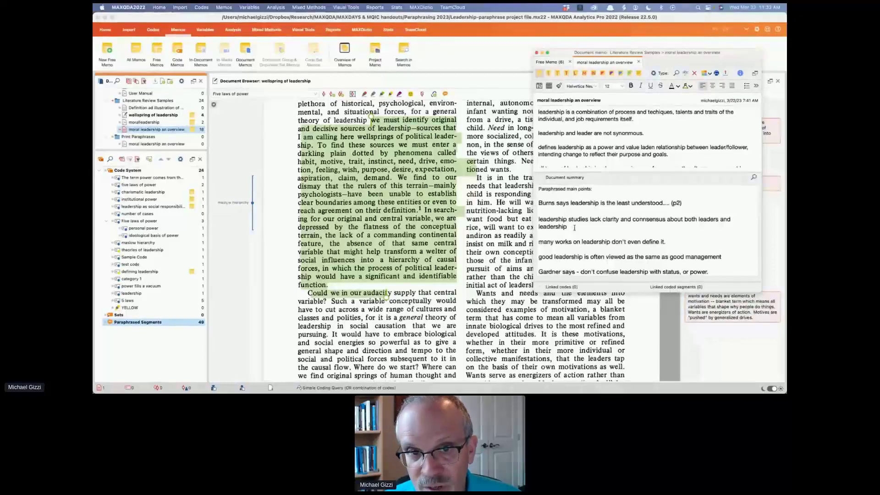
pyautogui.scroll(-1, 555, 198)
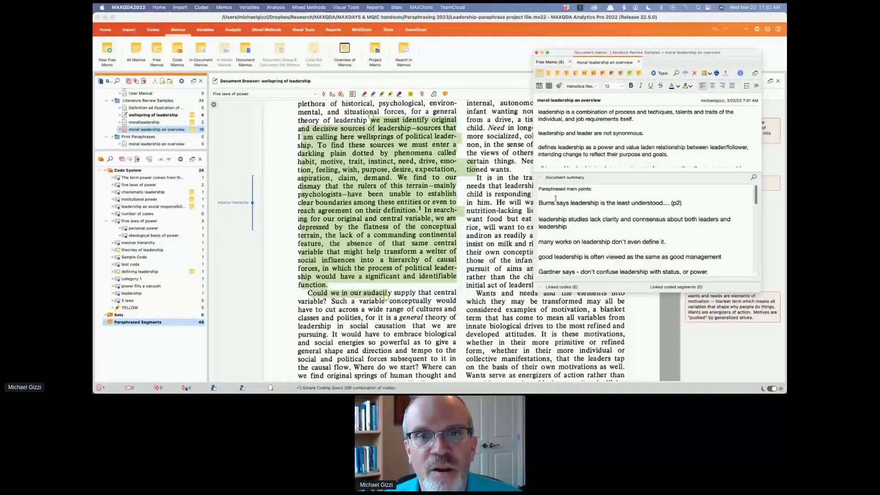
pyautogui.scroll(-1, 556, 198)
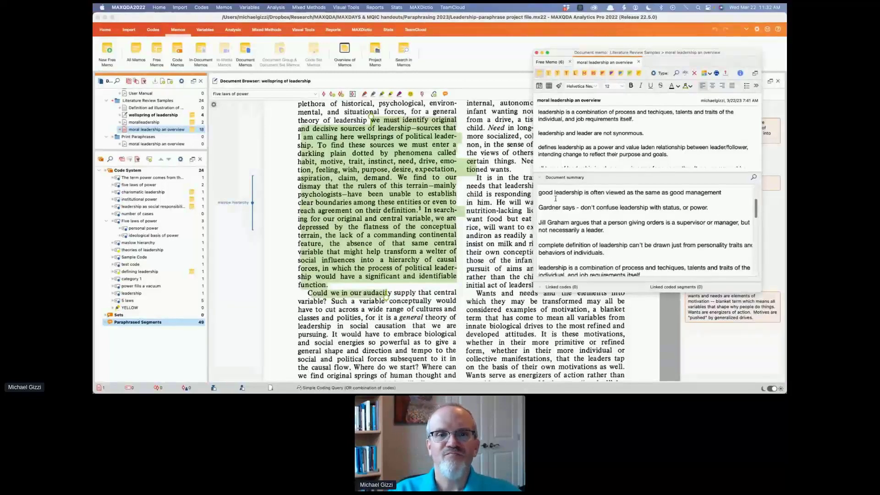
pyautogui.scroll(2, 559, 207)
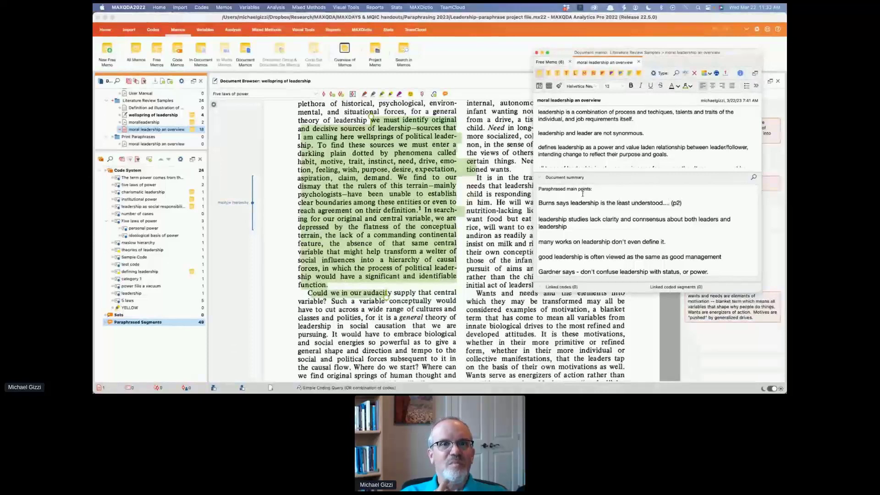
pyautogui.click(536, 53)
# Review the paraphrases on page 267 of "wellspring of leadership" and highlight the source passage of the one on primary sources.
pyautogui.scroll(5, 498, 176)
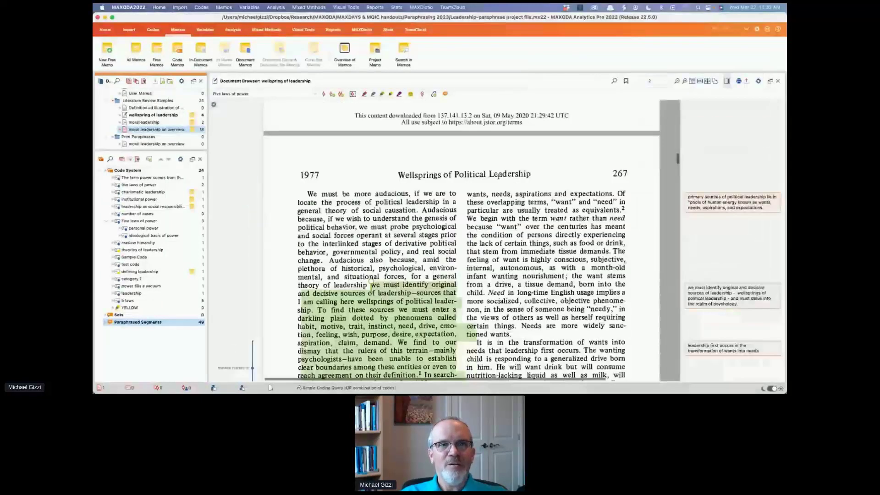
pyautogui.scroll(-2, 499, 176)
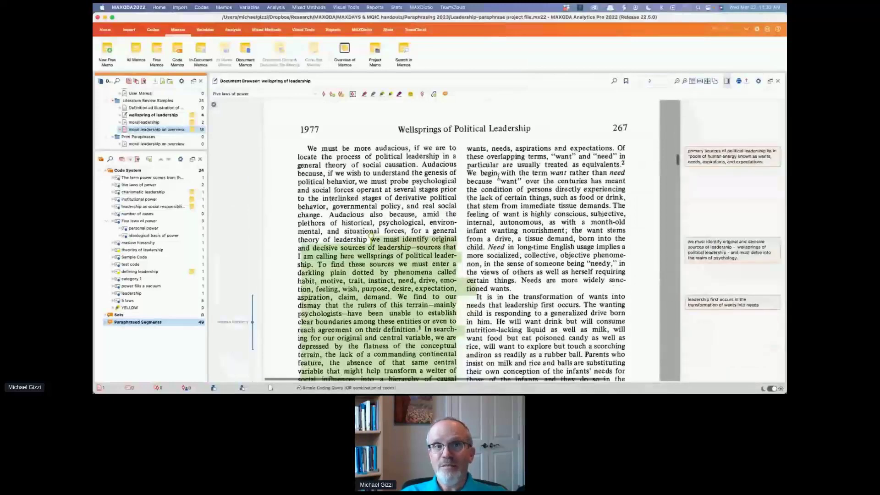
pyautogui.scroll(-1, 498, 176)
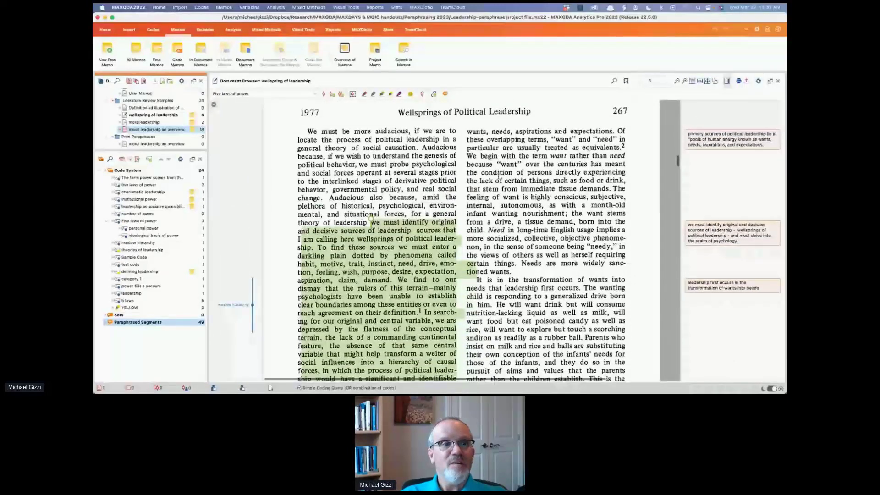
pyautogui.scroll(-1, 498, 175)
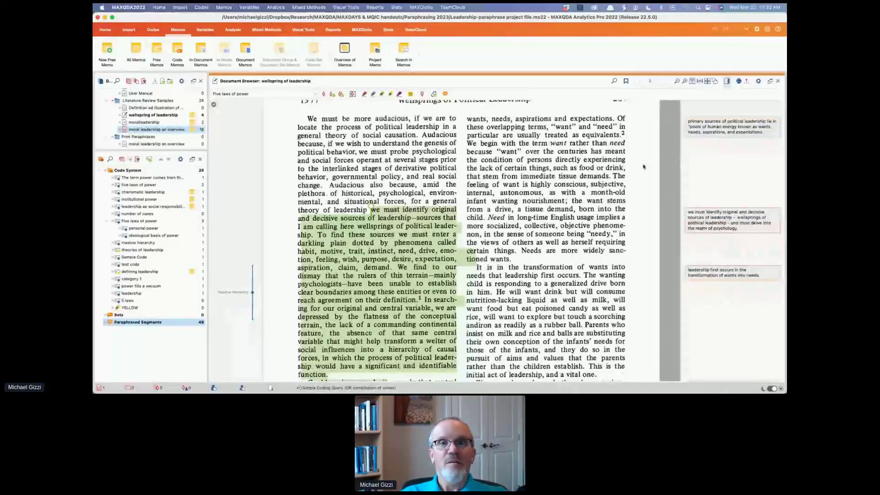
pyautogui.click(714, 131)
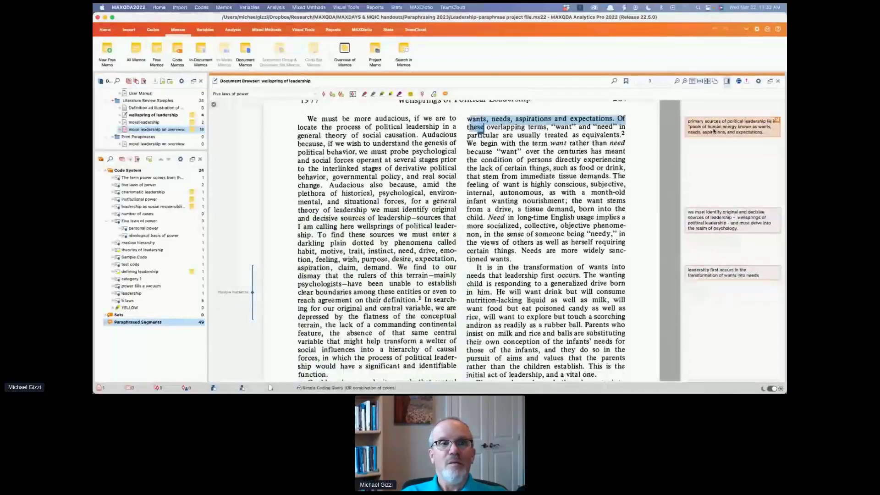
pyautogui.scroll(-1, 707, 231)
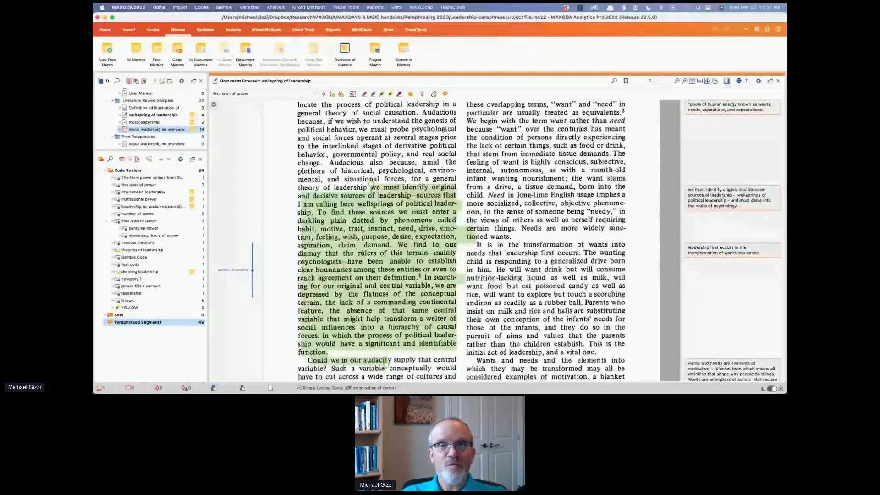
# Append the page reference "(p.267)" to the paraphrase about identifying original and decisive sources of leadership.
pyautogui.click(715, 205)
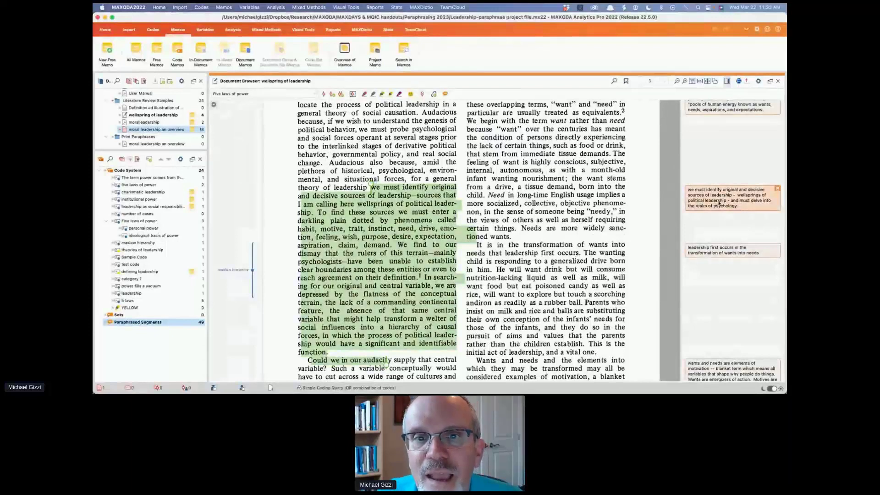
pyautogui.doubleClick(718, 204)
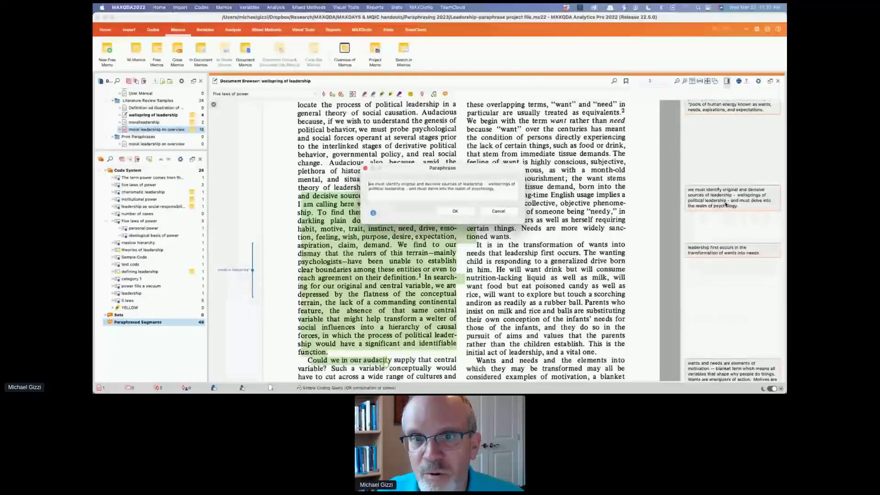
pyautogui.click(495, 193)
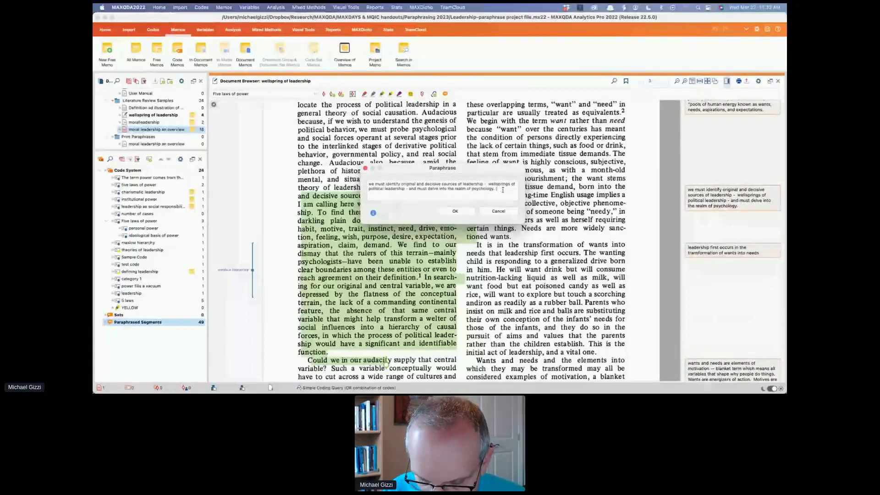
pyautogui.write('(p.26')
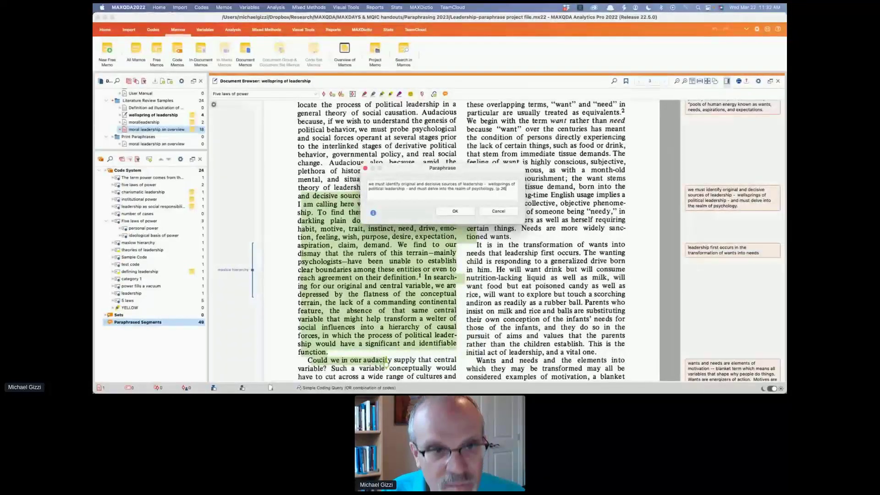
pyautogui.write('7')
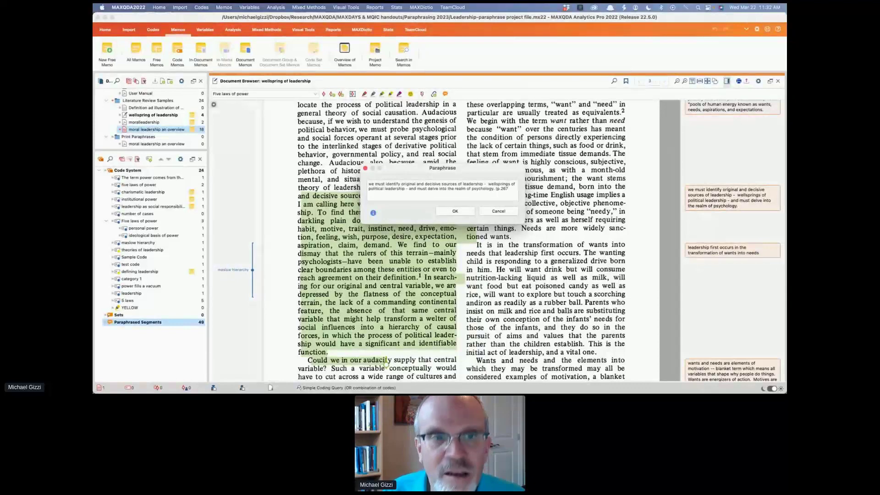
pyautogui.write(')')
pyautogui.click(460, 212)
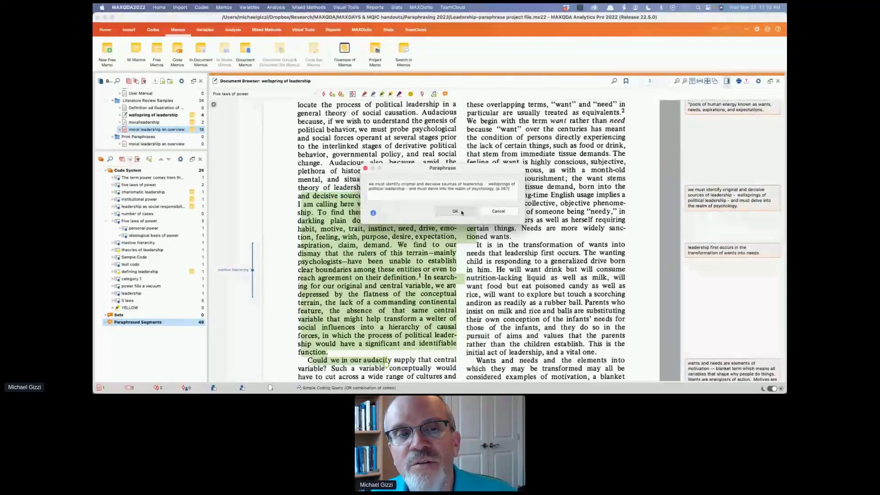
pyautogui.click(460, 213)
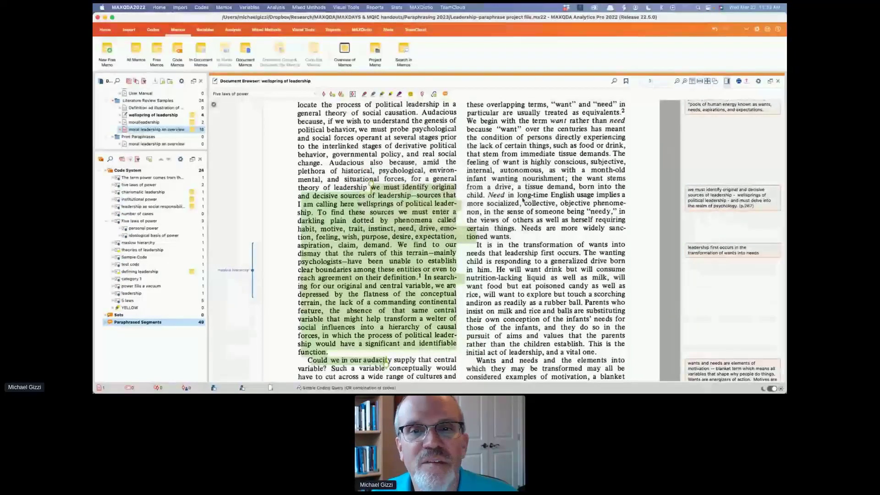
pyautogui.scroll(-1, 523, 200)
pyautogui.scroll(-5, 522, 200)
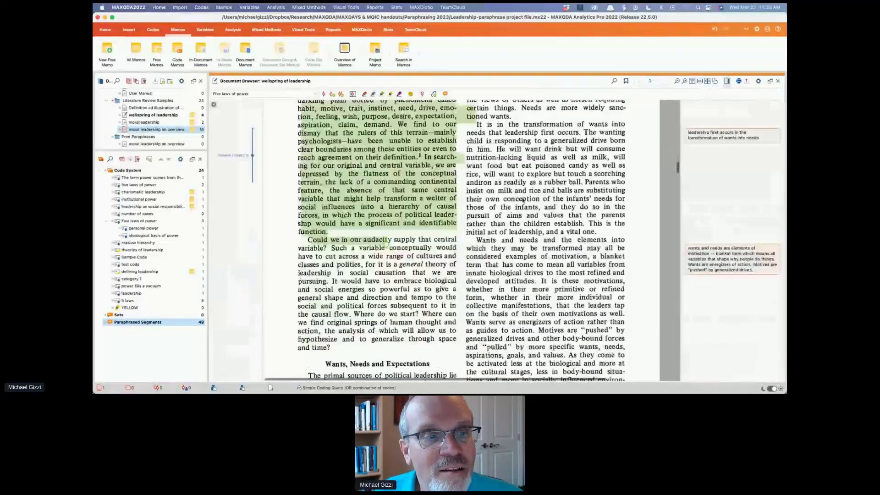
# Paraphrase the passage on page 268 starting "We must discriminate among processes" as "point 2 (p. 268)".
pyautogui.scroll(-15, 523, 200)
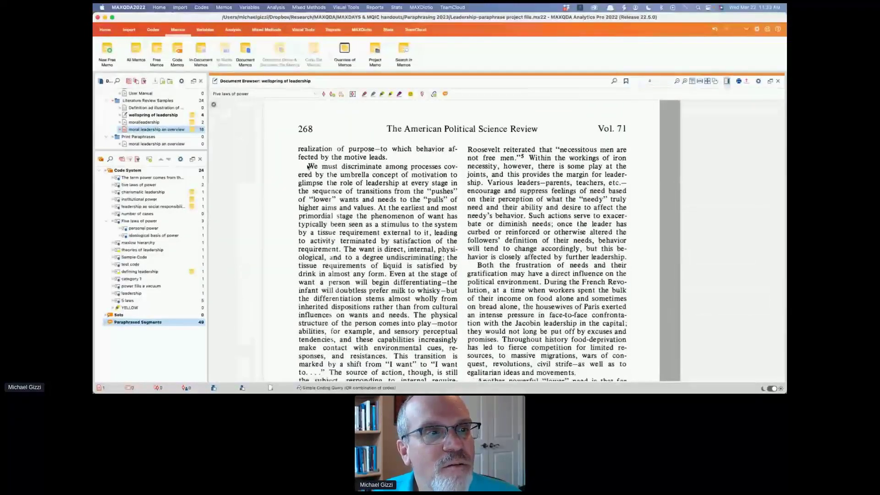
pyautogui.moveTo(308, 166); pyautogui.dragTo(369, 189)
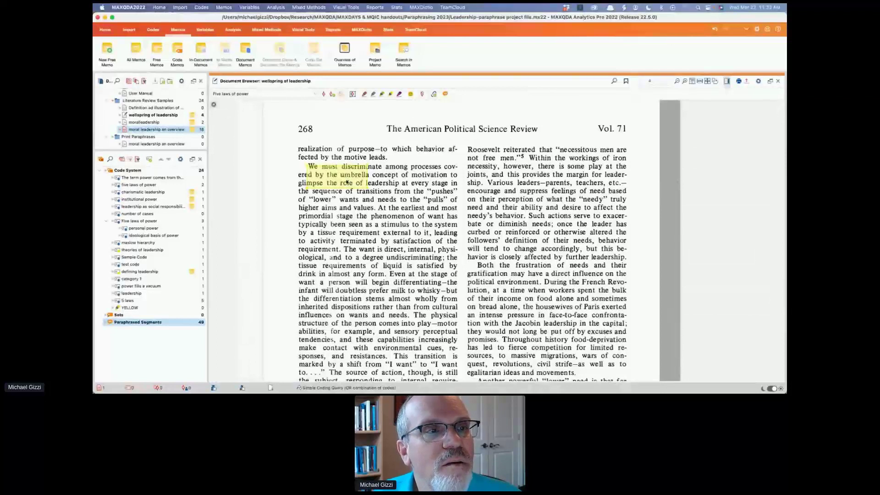
pyautogui.click(290, 173)
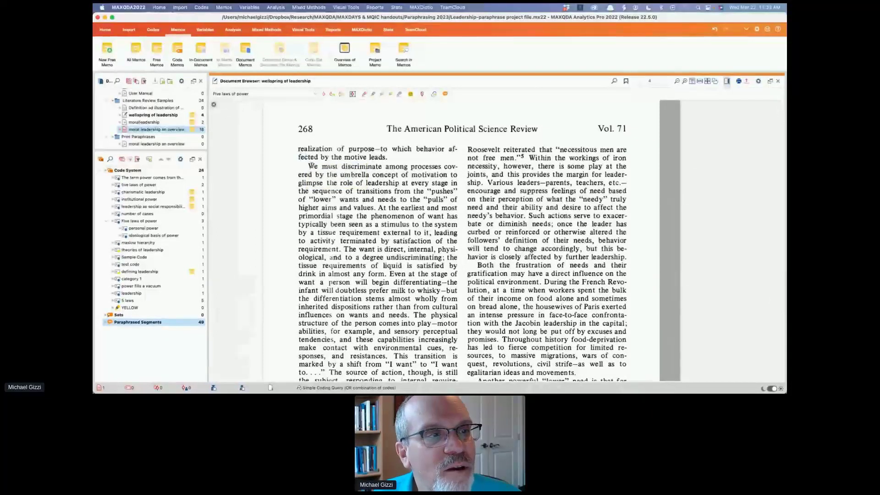
pyautogui.moveTo(310, 166); pyautogui.dragTo(374, 217)
pyautogui.rightClick(328, 186)
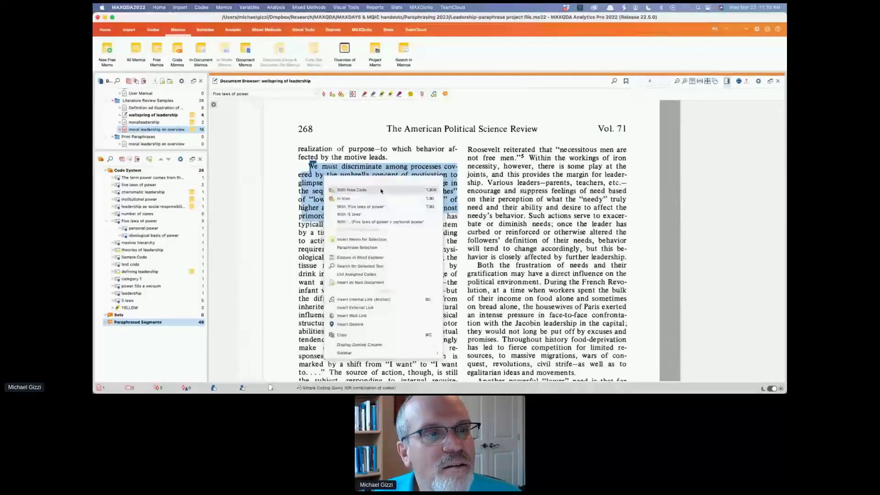
pyautogui.click(395, 248)
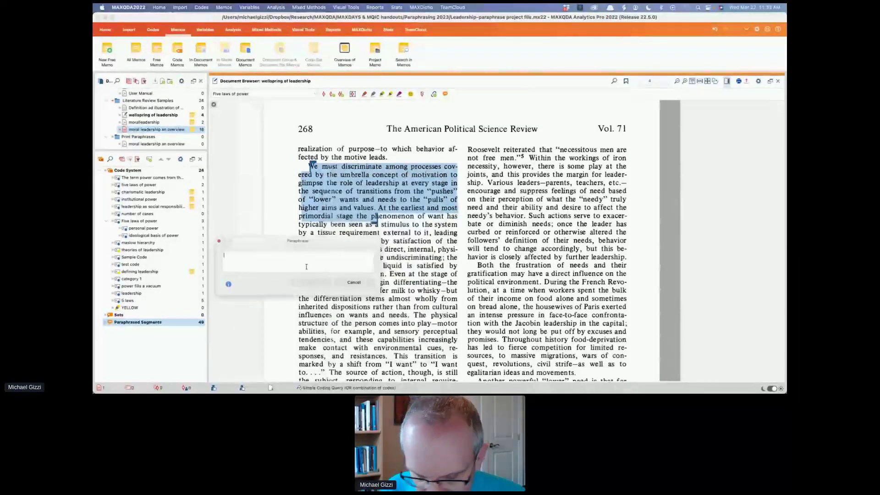
pyautogui.write('point 2')
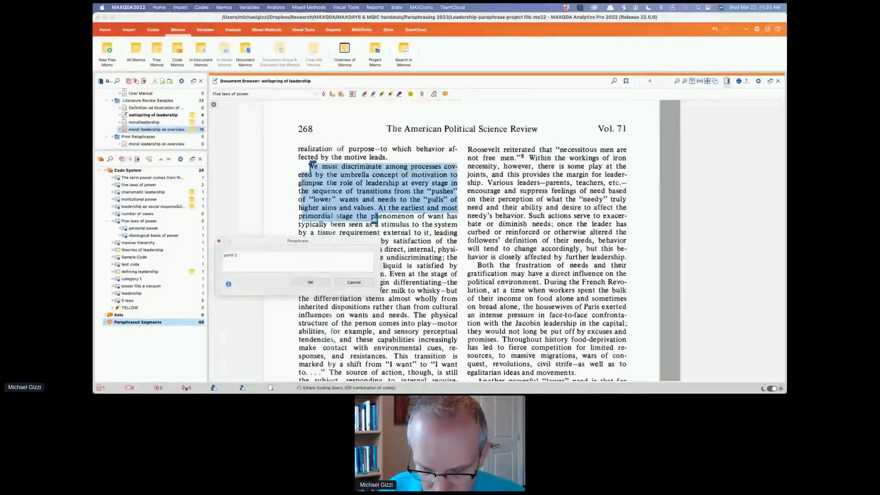
pyautogui.write('  (p.')
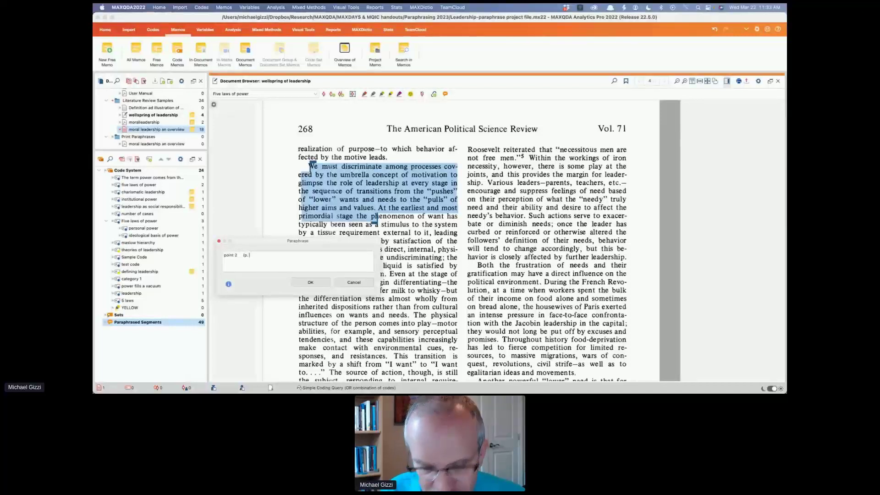
pyautogui.write(' 268)')
pyautogui.click(310, 282)
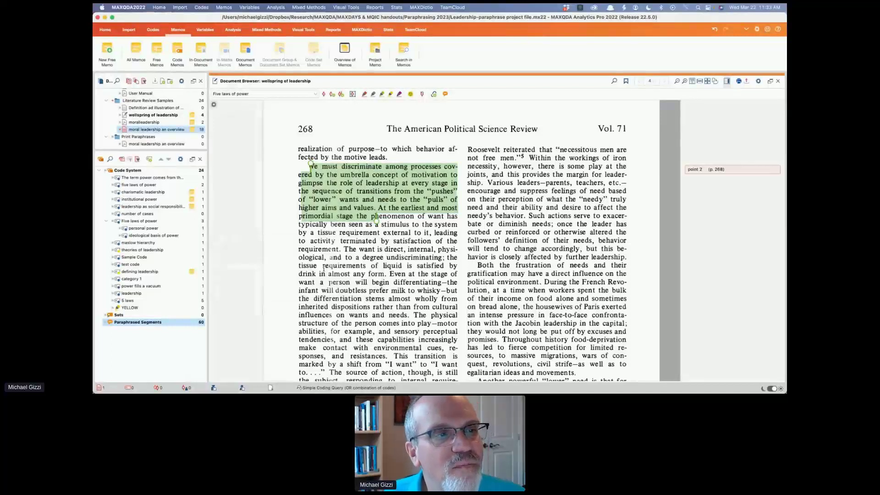
pyautogui.click(640, 267)
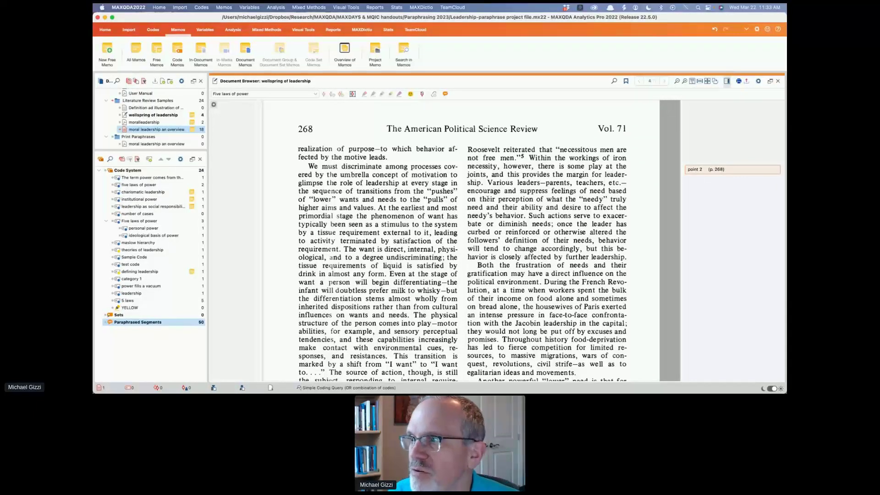
pyautogui.moveTo(309, 166); pyautogui.dragTo(376, 219)
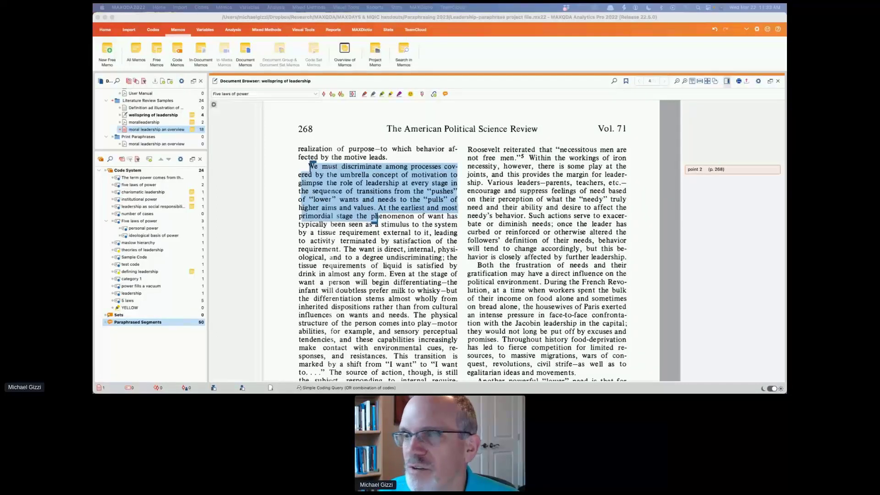
pyautogui.click(385, 235)
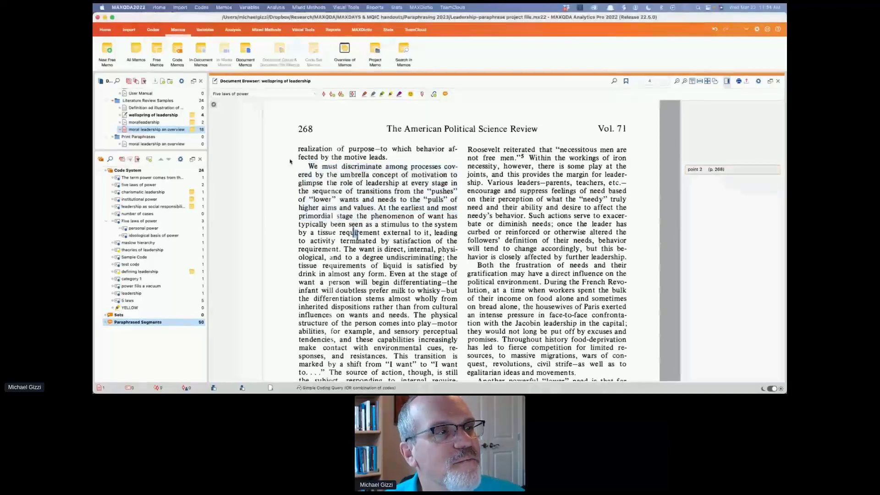
# Open the MAXDays paraphrasing slides from the presentation resources and view the "Paraphrase Matrix" slide on export and hyperlinks.
pyautogui.scroll(3, 149, 106)
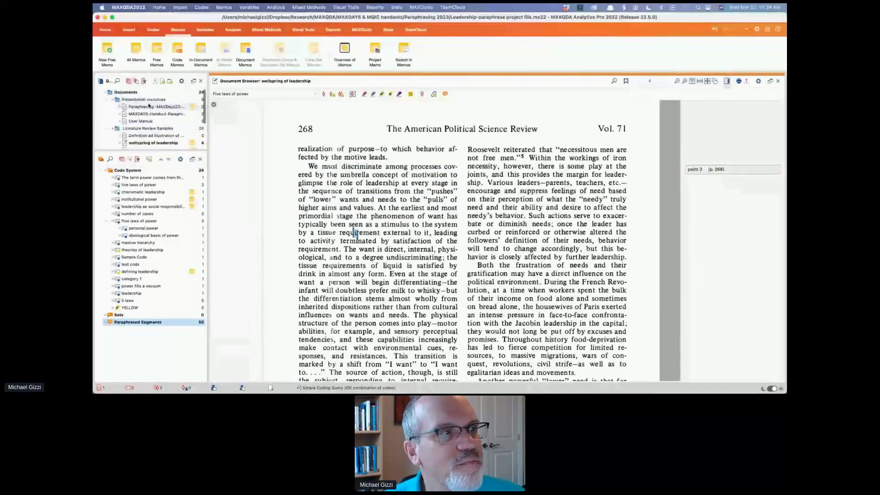
pyautogui.doubleClick(149, 106)
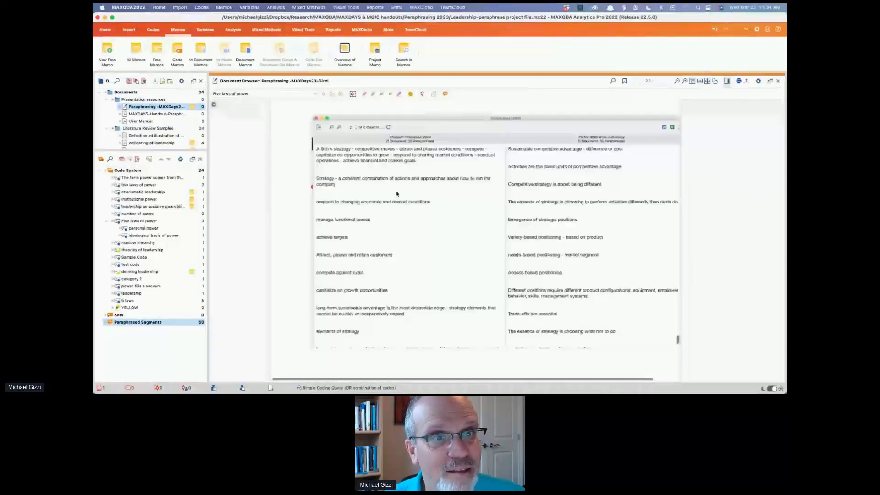
pyautogui.scroll(-3, 420, 200)
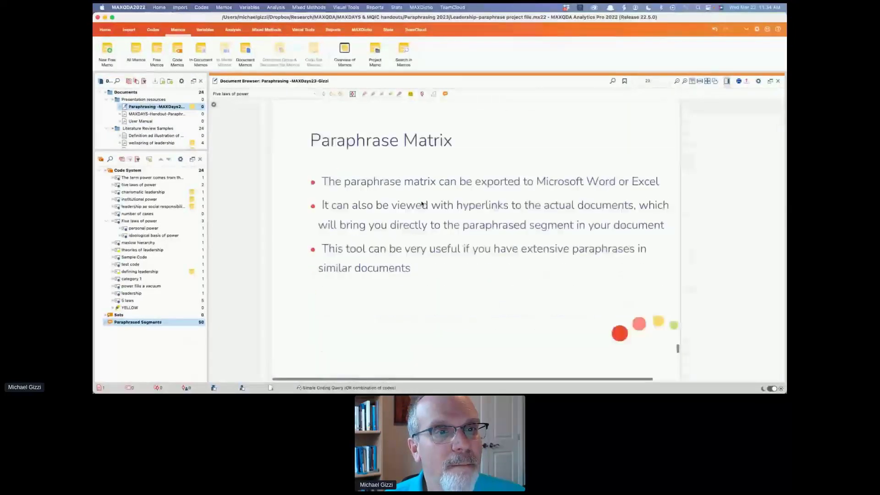
pyautogui.scroll(-1, 422, 204)
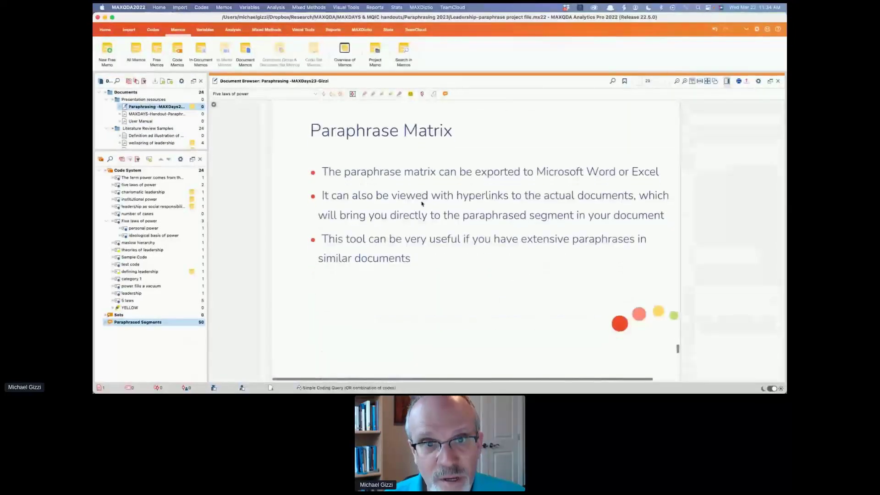
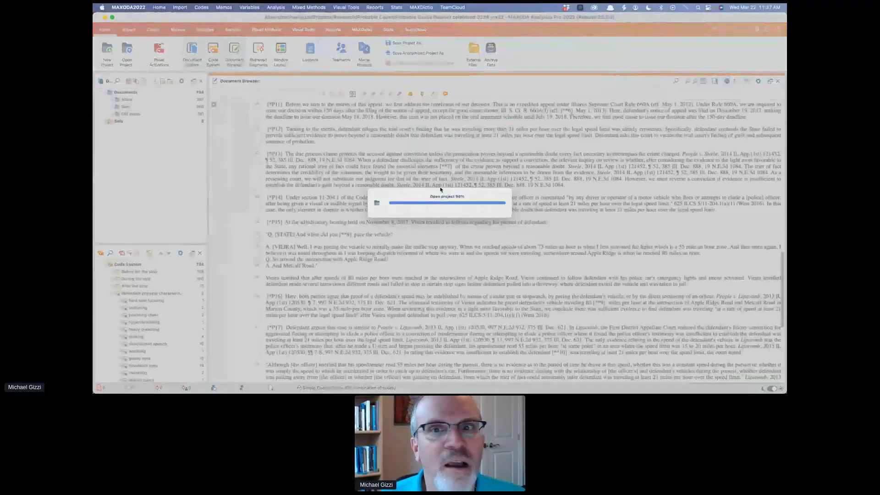
# Review the coded passages and comments in the open case's background section, and look through the documents in the first group.
pyautogui.scroll(3, 257, 196)
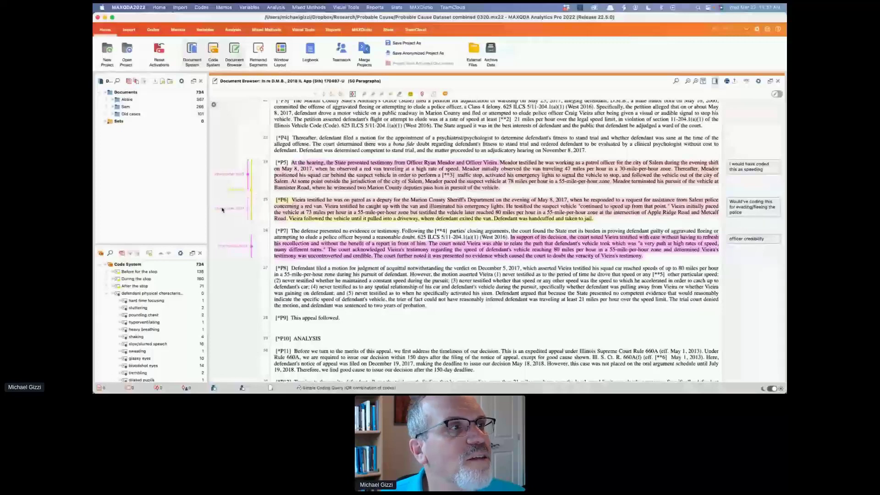
pyautogui.scroll(2, 222, 210)
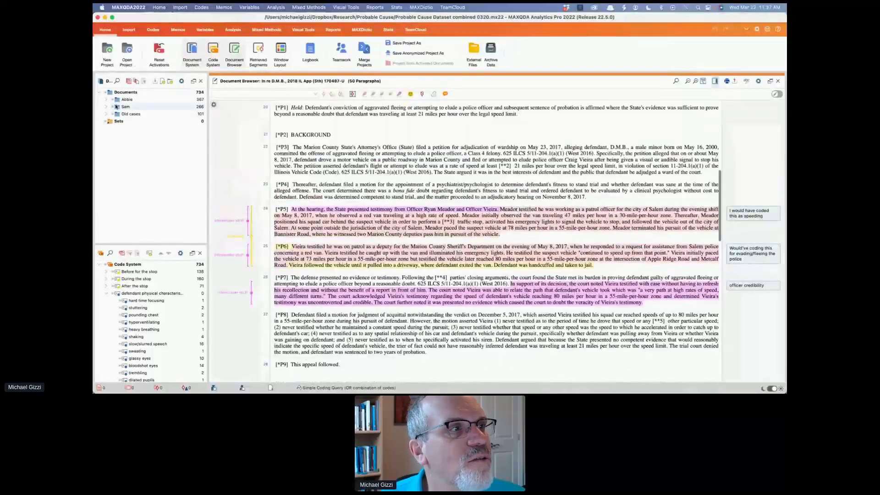
pyautogui.click(112, 99)
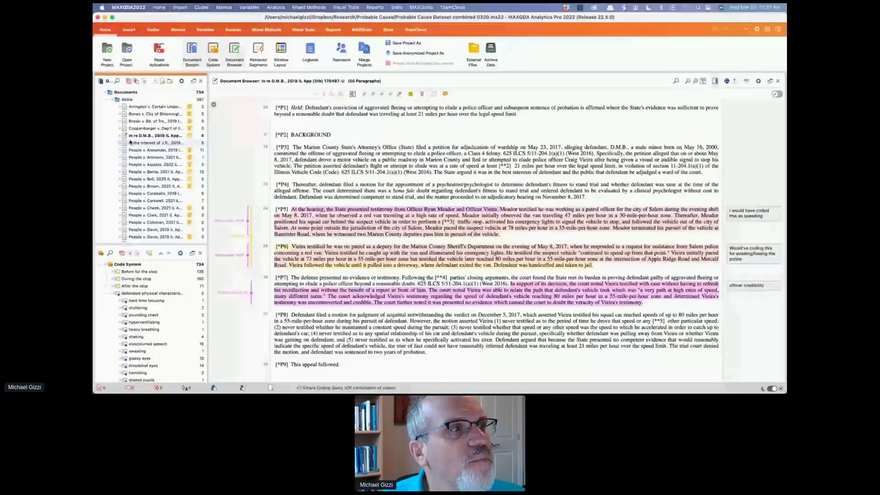
pyautogui.click(105, 100)
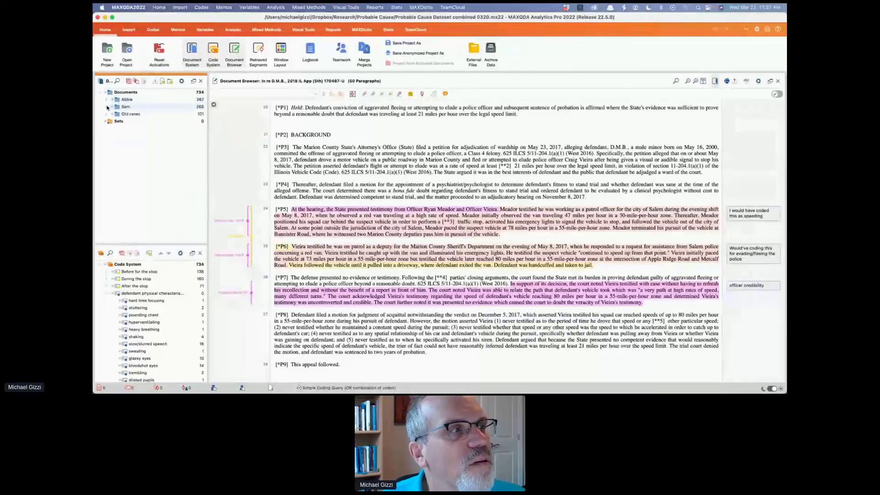
# Open the 2021 IL App (3d) 180463-U case from the second document group and view the comment on paragraph P10's dash cam footage coding.
pyautogui.click(112, 106)
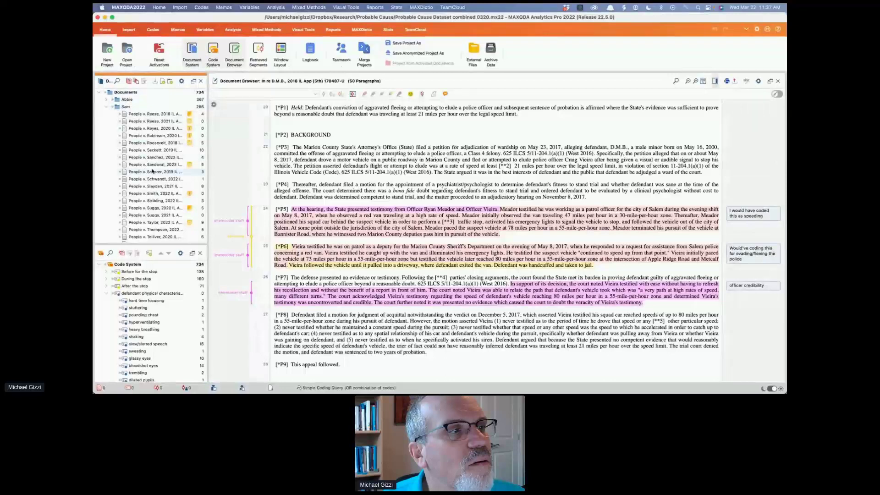
pyautogui.doubleClick(151, 186)
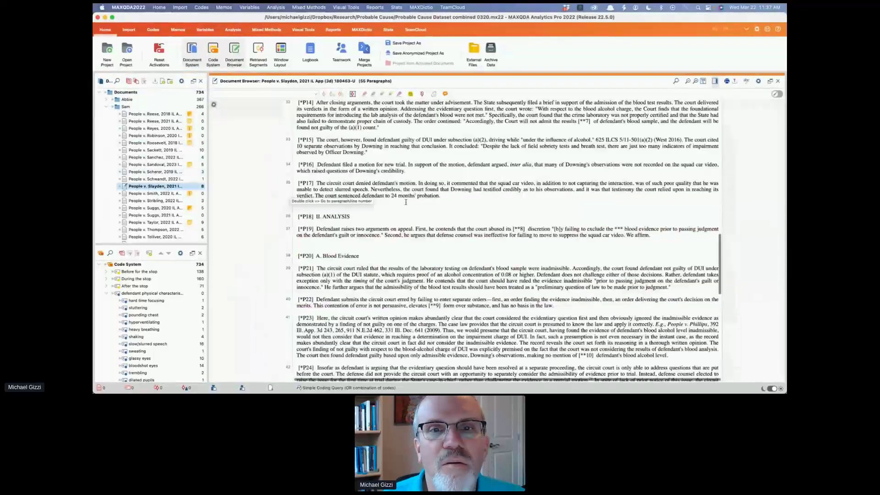
pyautogui.scroll(5, 406, 202)
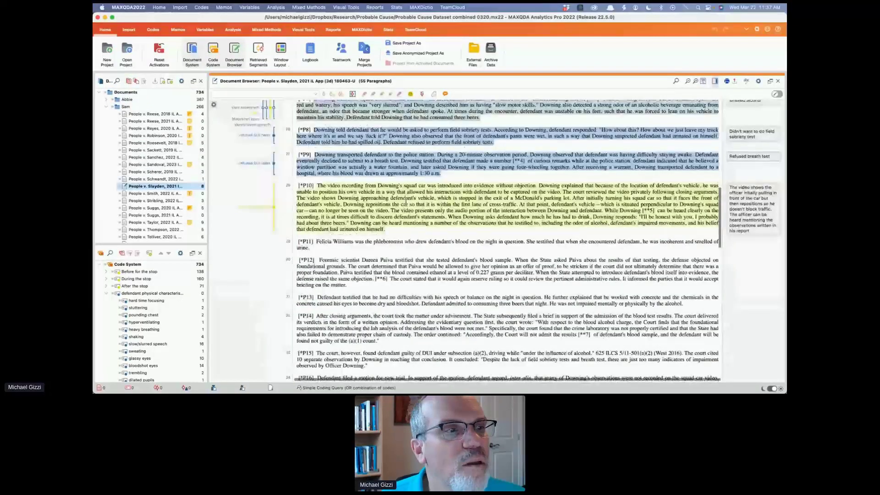
pyautogui.scroll(1, 406, 202)
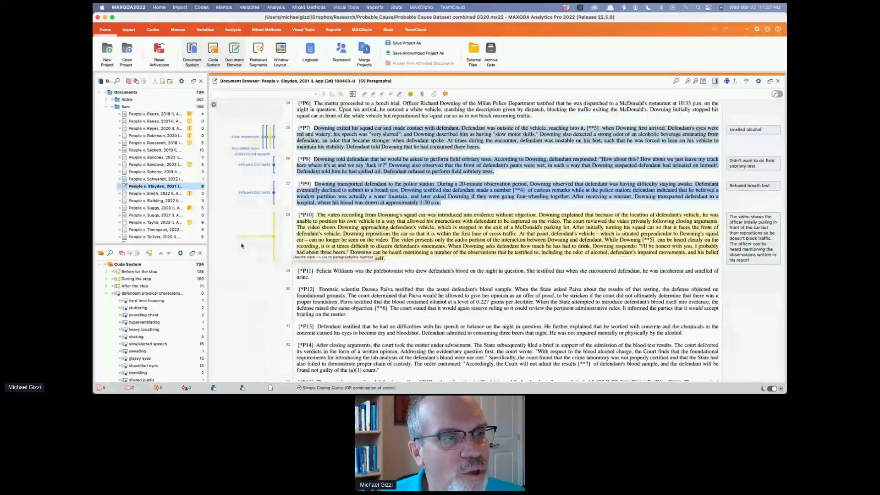
pyautogui.doubleClick(274, 243)
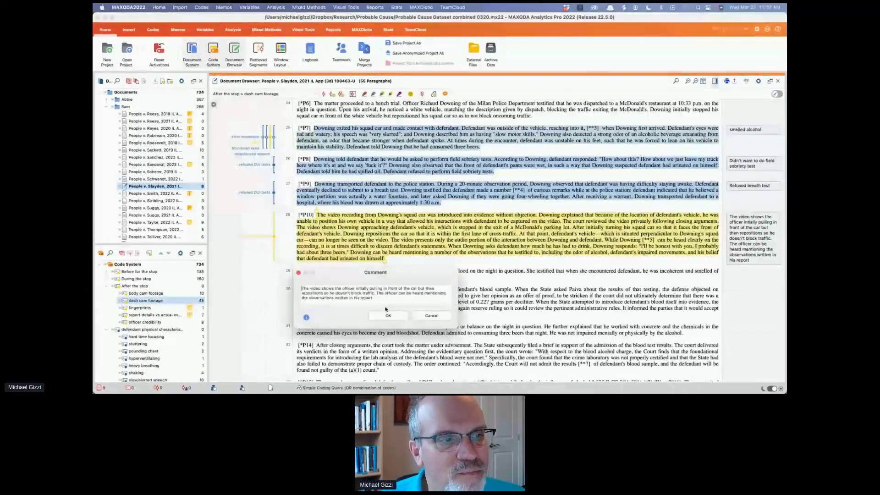
pyautogui.click(387, 315)
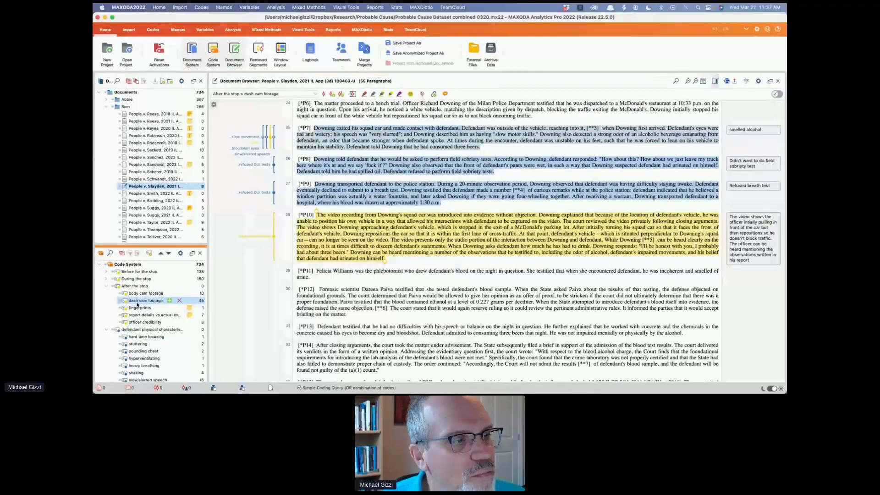
# List the coded segments of the "dash cam footage" code, look through their comments, and close the overview.
pyautogui.doubleClick(138, 301)
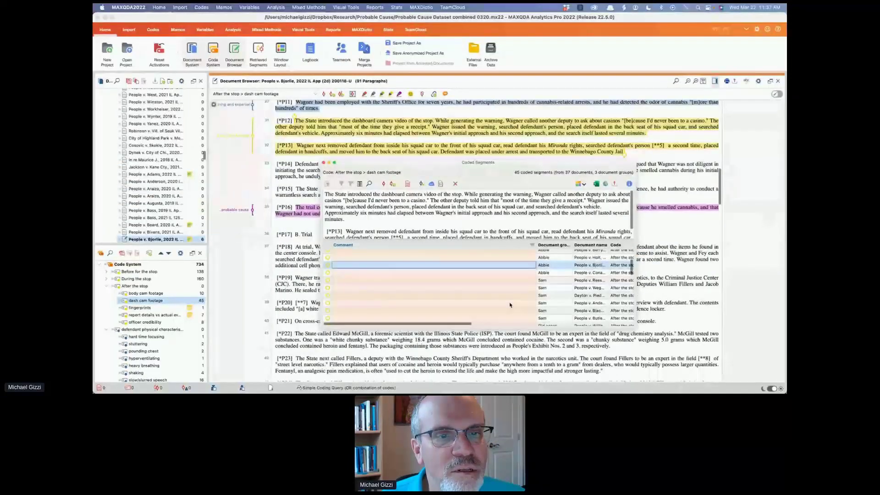
pyautogui.scroll(2, 510, 305)
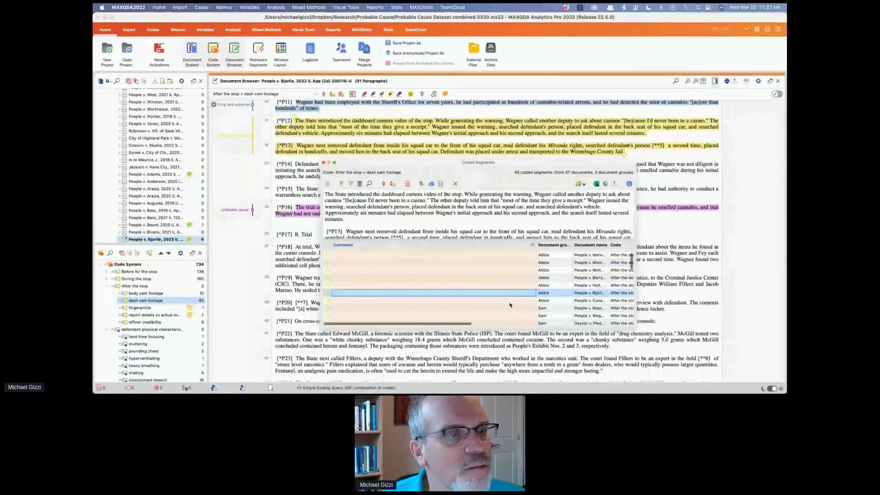
pyautogui.scroll(-5, 510, 305)
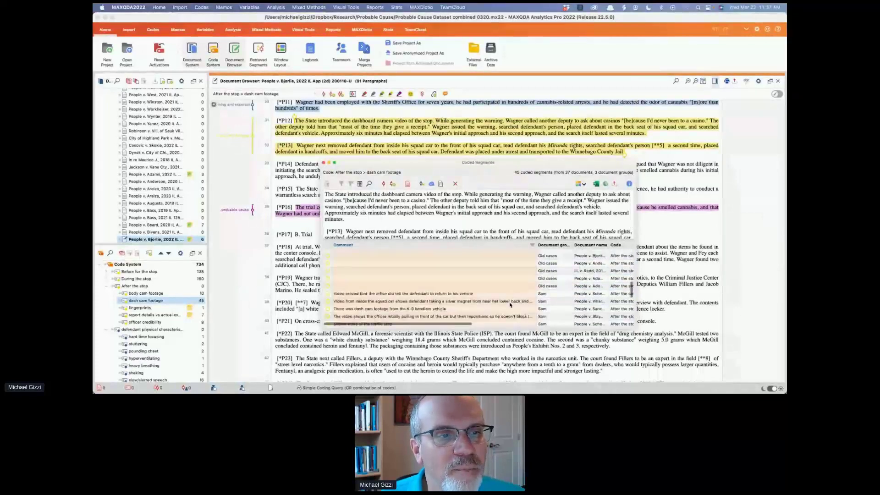
pyautogui.scroll(-3, 510, 305)
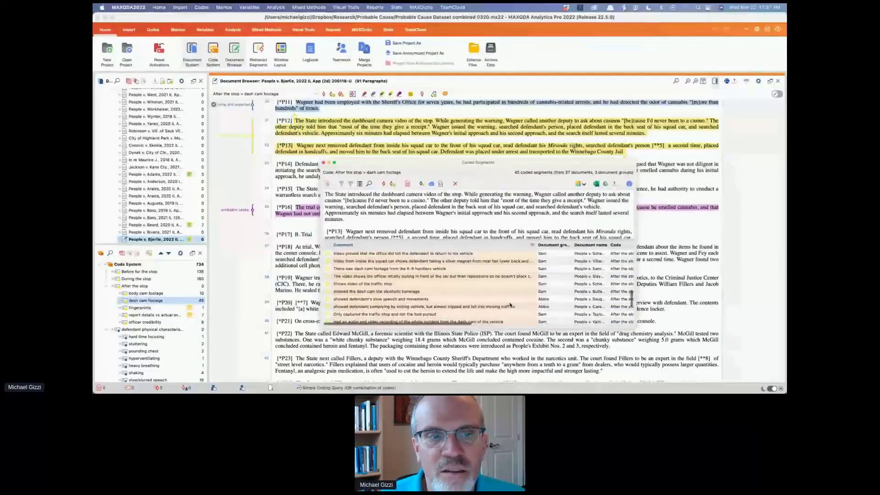
pyautogui.scroll(-1, 510, 305)
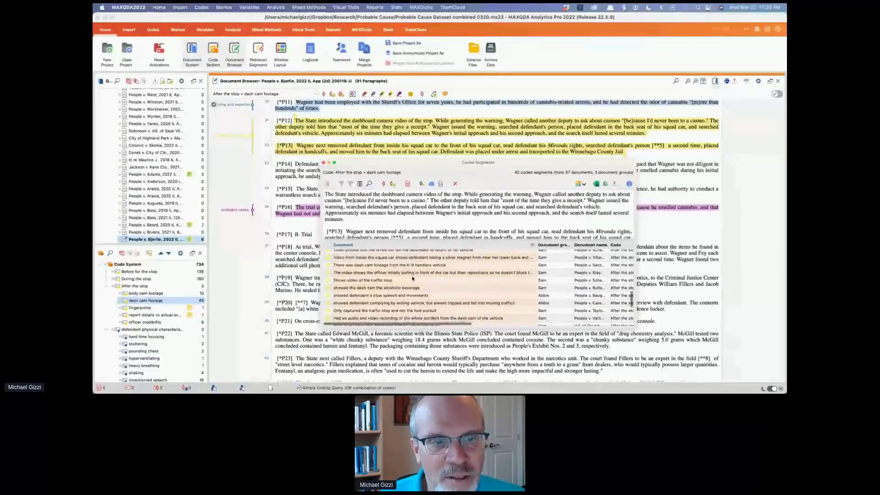
pyautogui.click(322, 162)
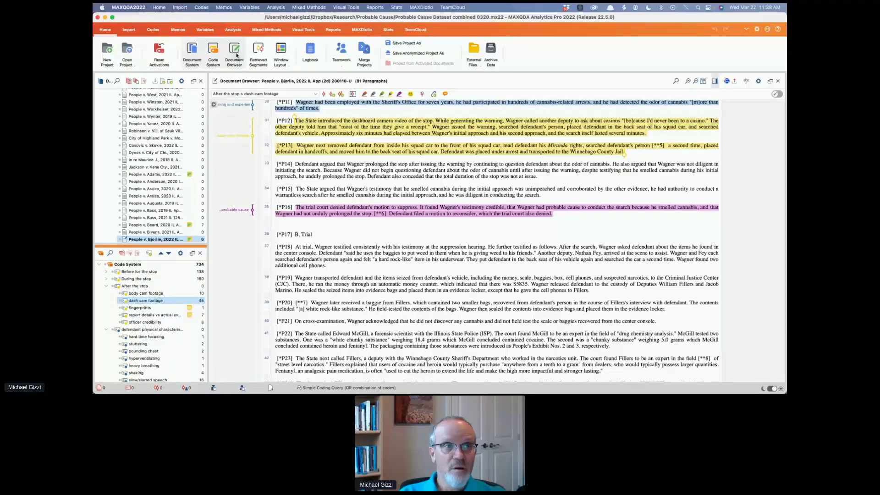
# Show the visual tools, collapse the "After the stop" codes, and expand the subcodes of "Before the stop".
pyautogui.click(304, 29)
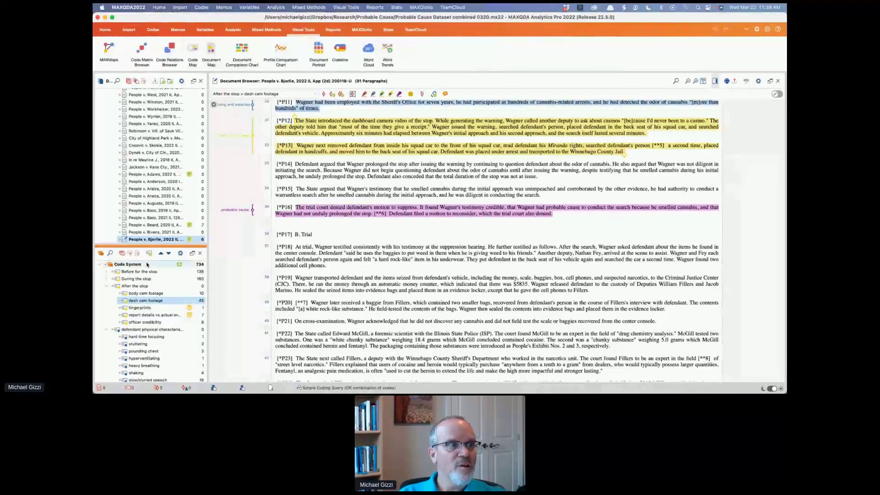
pyautogui.click(107, 286)
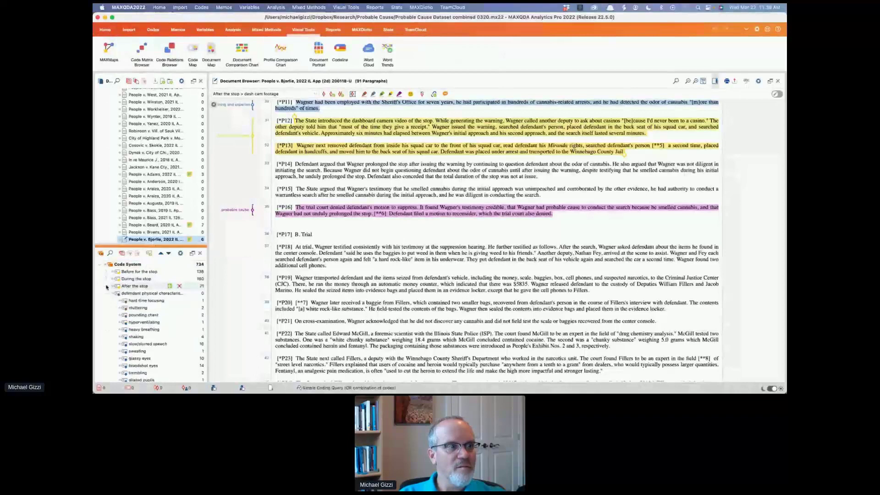
pyautogui.click(112, 271)
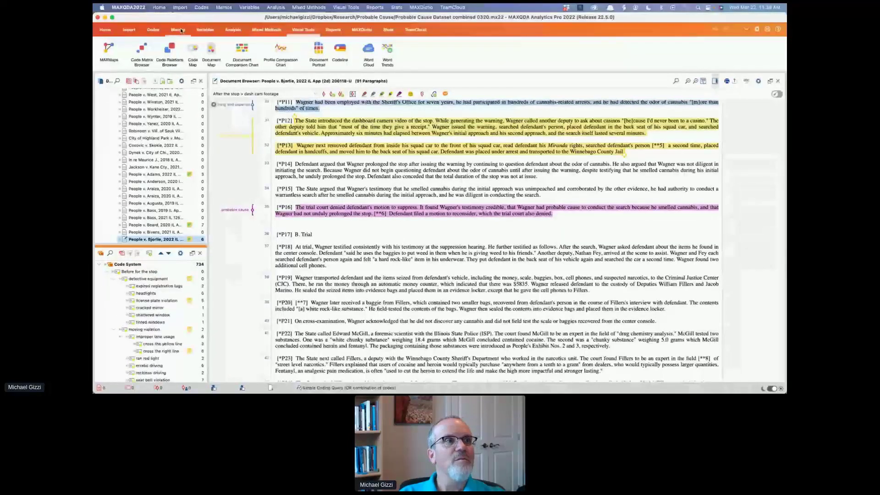
# Open the Code Matrix Browser with document groups as its columns.
pyautogui.click(142, 49)
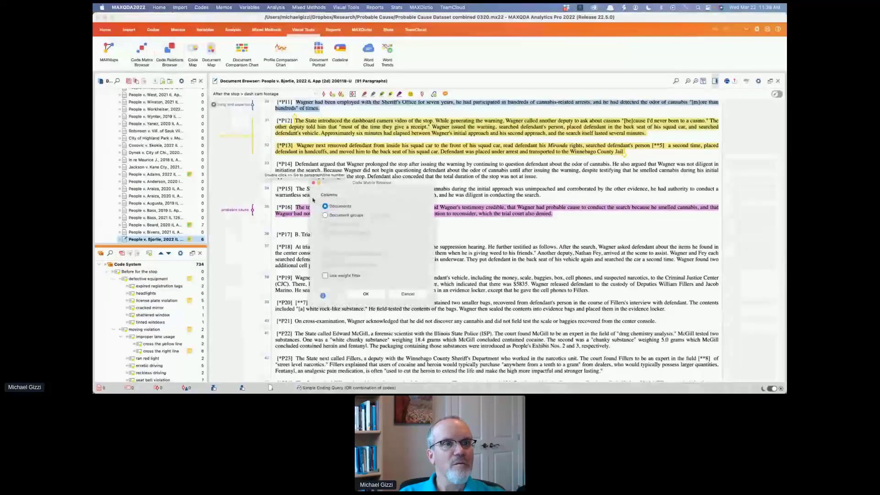
pyautogui.click(325, 215)
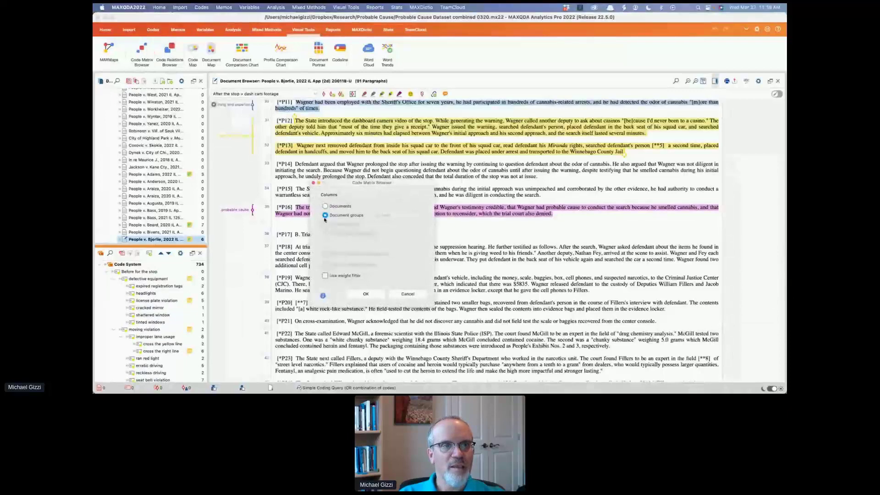
pyautogui.click(366, 295)
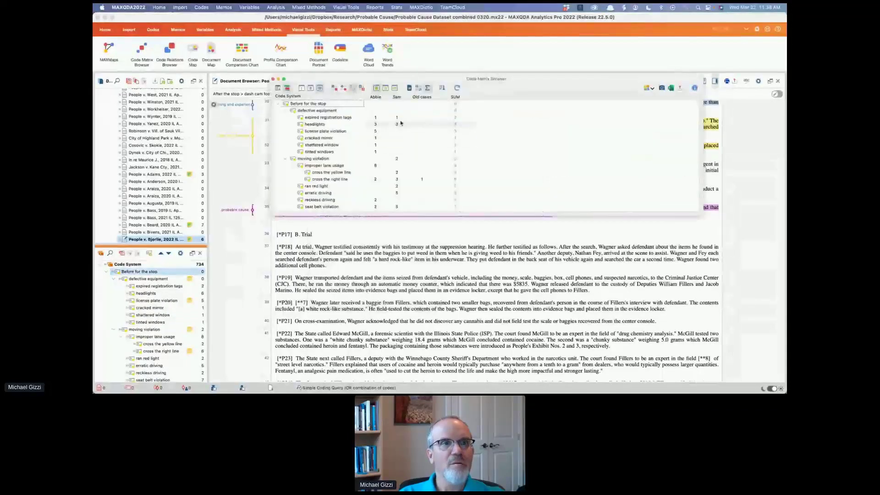
# Retrieve the second document group's "headlights" segments from the matrix, read through them with their comments, and close the matrix.
pyautogui.doubleClick(397, 124)
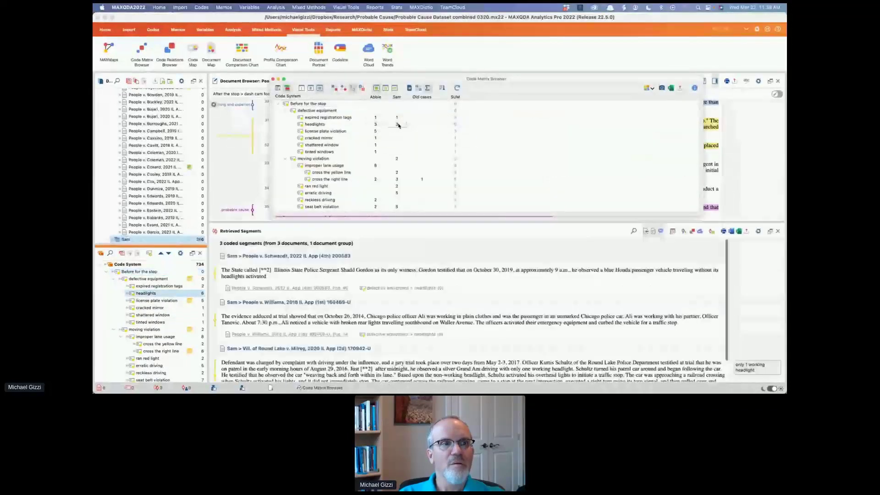
pyautogui.scroll(-3, 422, 275)
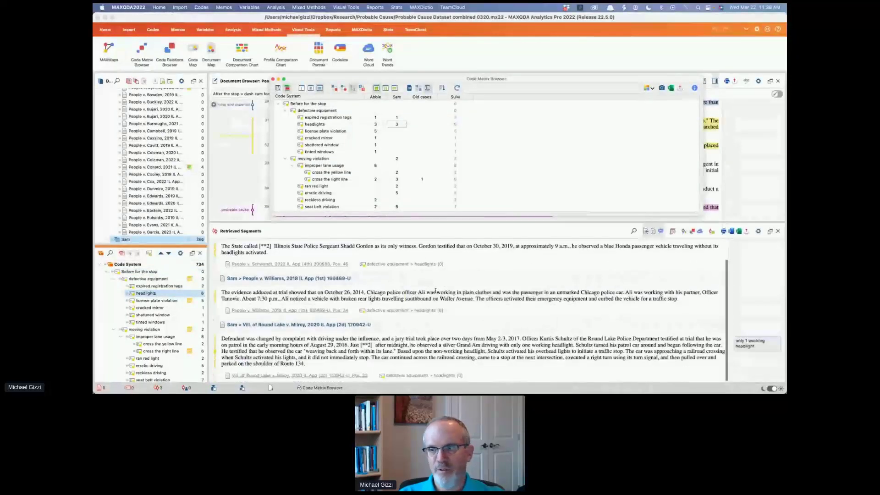
pyautogui.scroll(3, 435, 290)
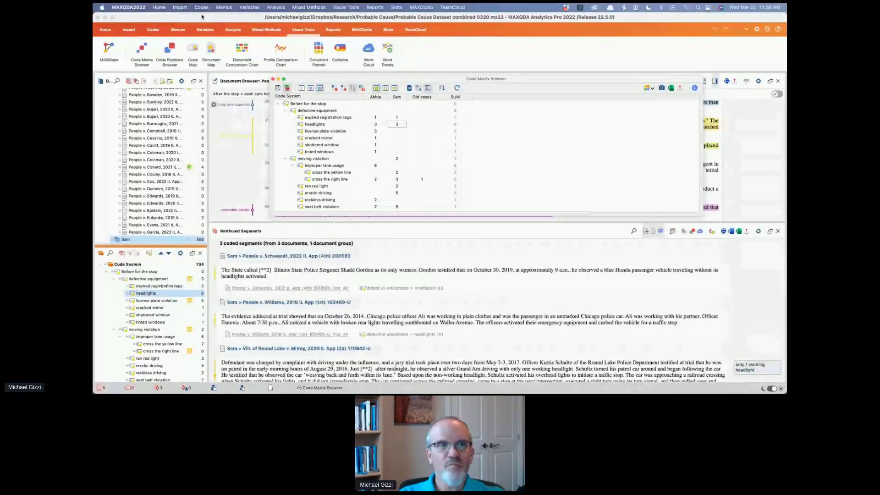
pyautogui.click(273, 79)
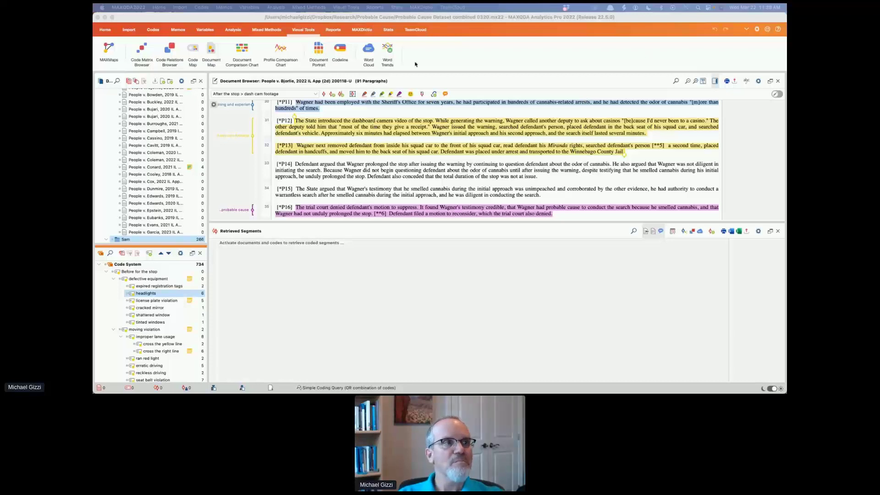
pyautogui.click(109, 34)
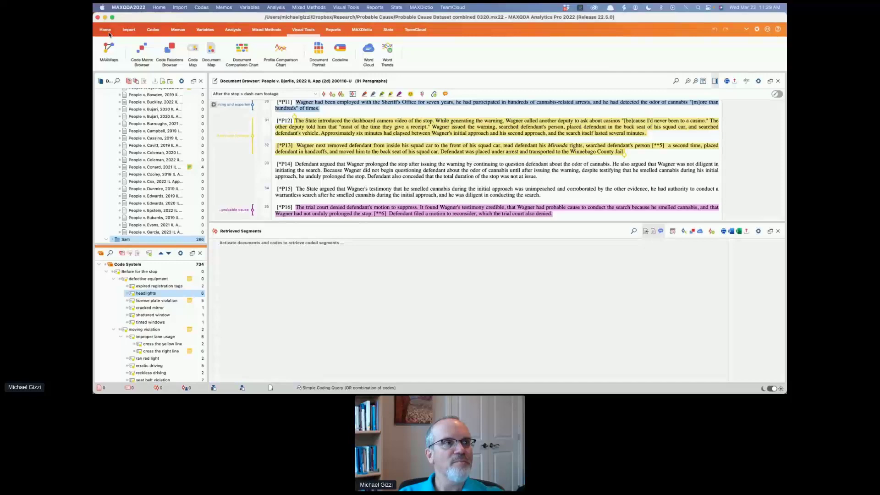
pyautogui.click(109, 35)
pyautogui.click(126, 63)
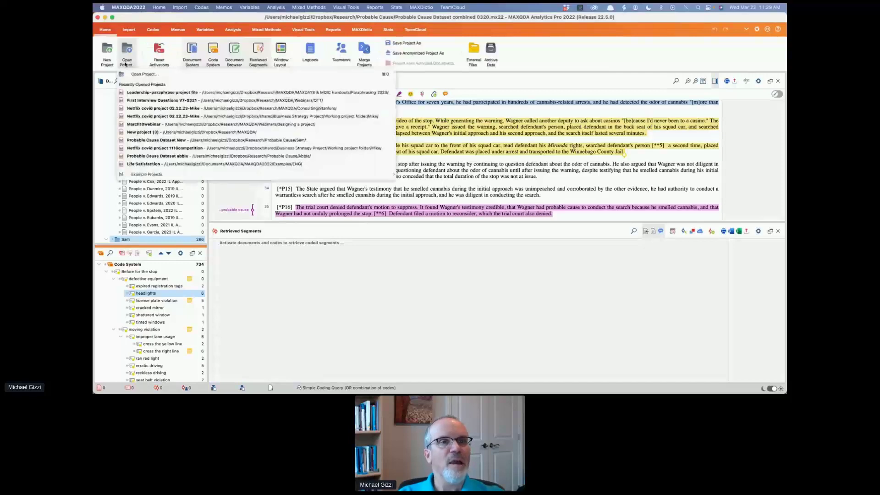
pyautogui.click(125, 64)
# Paraphrase paragraph P14 of the open case with the text "sample".
pyautogui.scroll(-1, 407, 157)
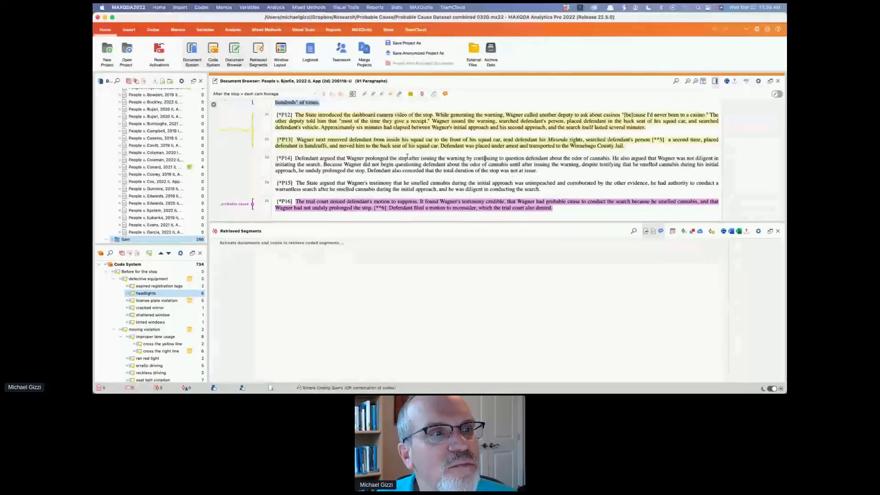
pyautogui.moveTo(291, 155); pyautogui.dragTo(369, 178)
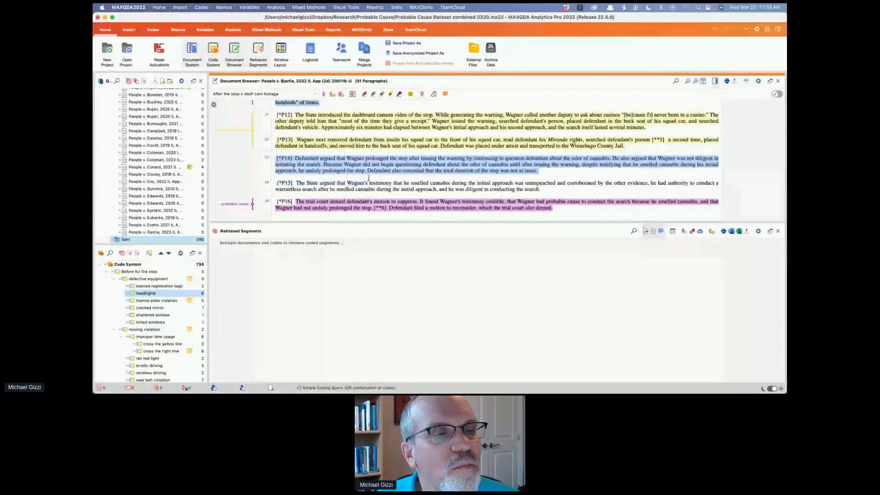
pyautogui.rightClick(369, 178)
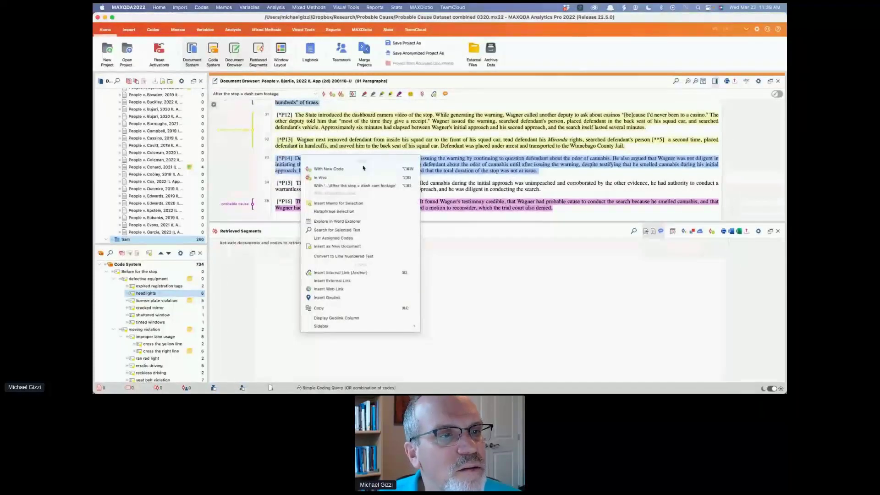
pyautogui.click(350, 211)
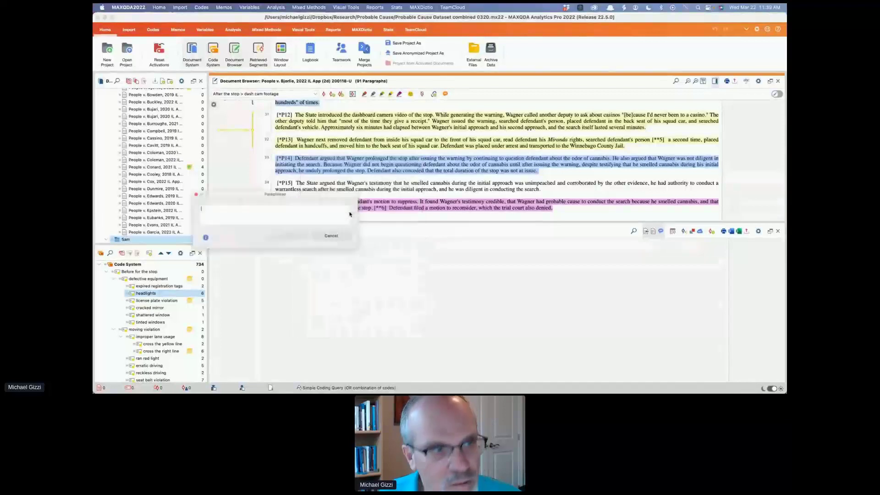
pyautogui.write('sample')
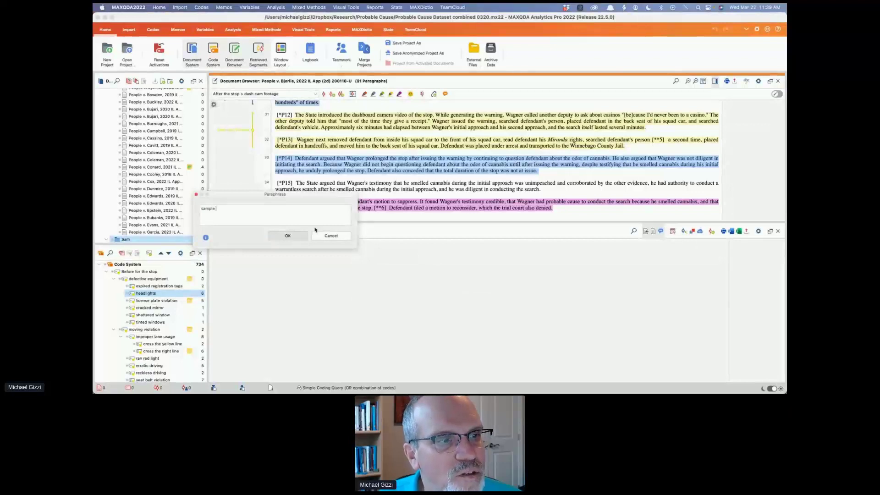
pyautogui.click(291, 236)
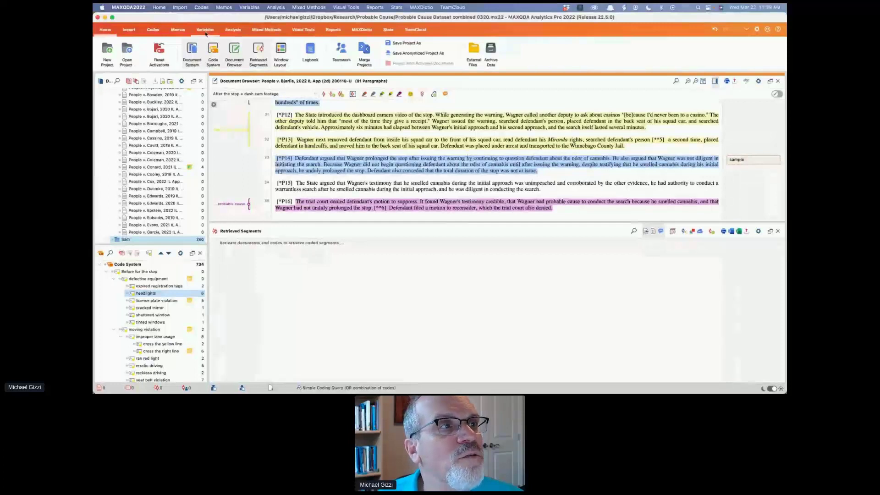
# Open the Categorize Paraphrases overview for the project.
pyautogui.click(233, 29)
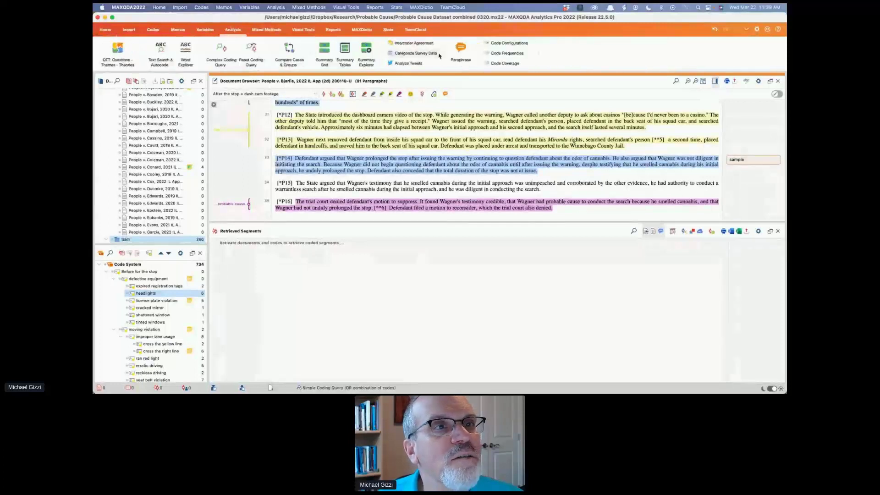
pyautogui.click(461, 67)
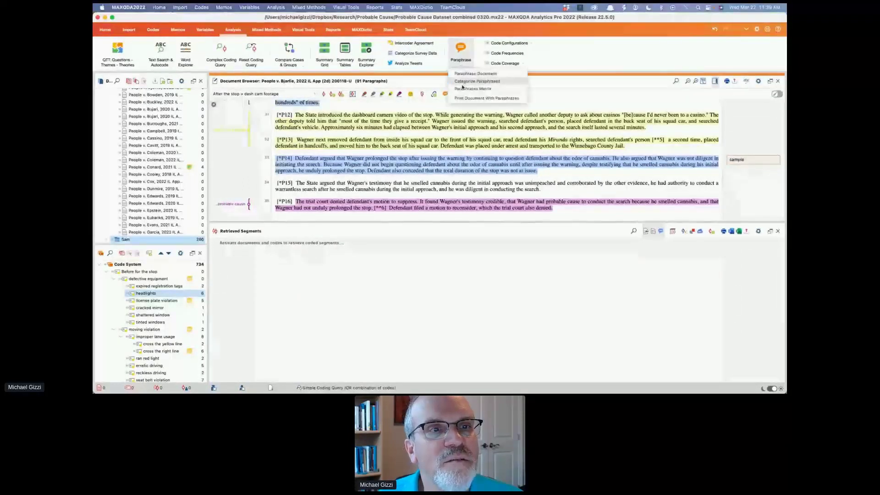
pyautogui.click(462, 85)
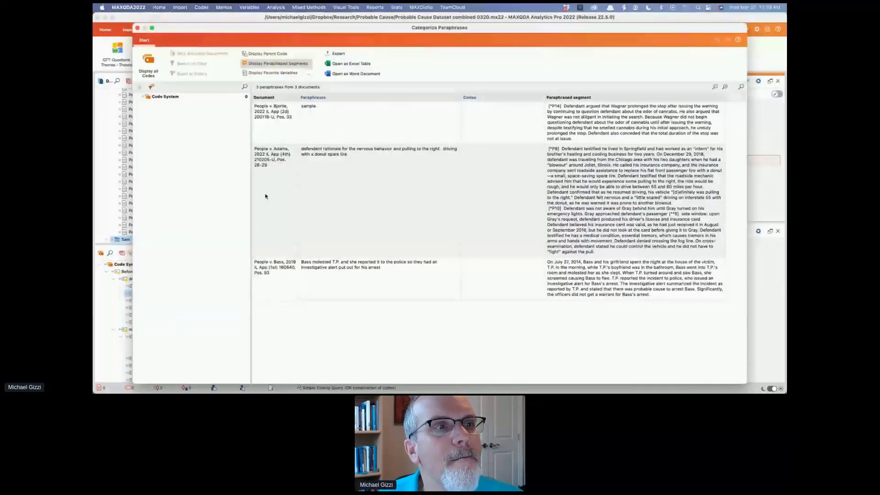
# Create a new code named "test" and assign it to the "sample" paraphrase.
pyautogui.click(322, 116)
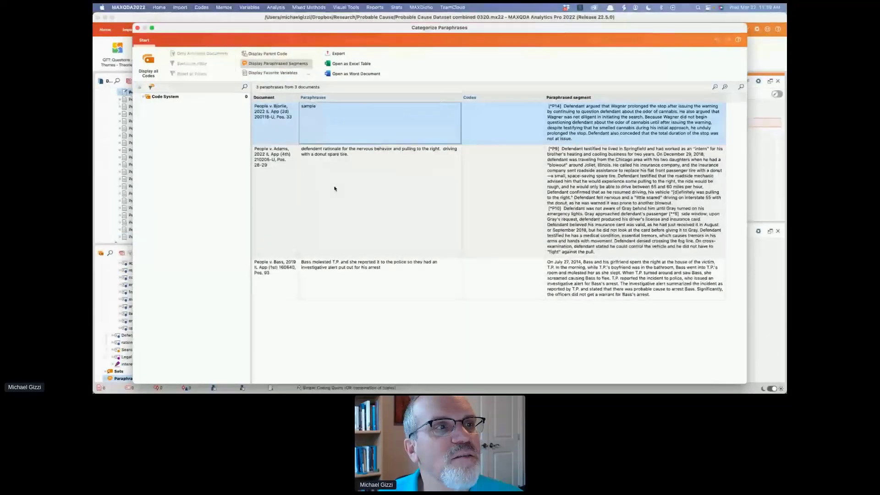
pyautogui.rightClick(352, 114)
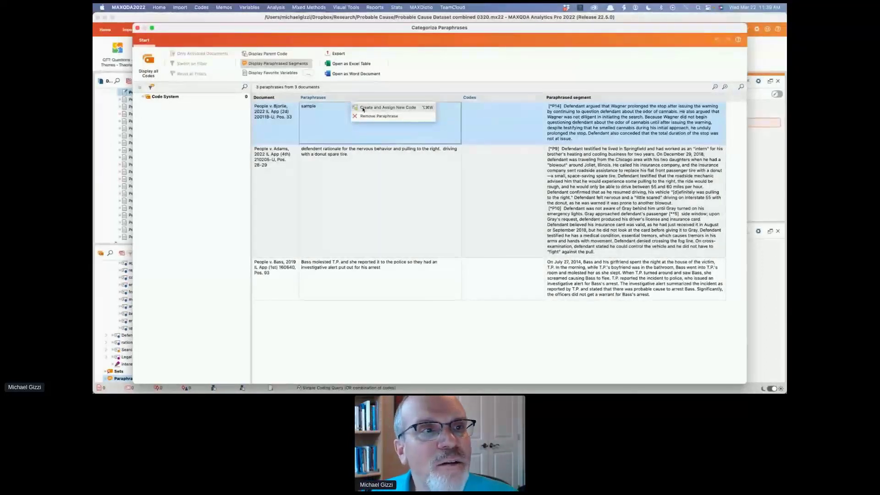
pyautogui.click(364, 108)
pyautogui.write('test')
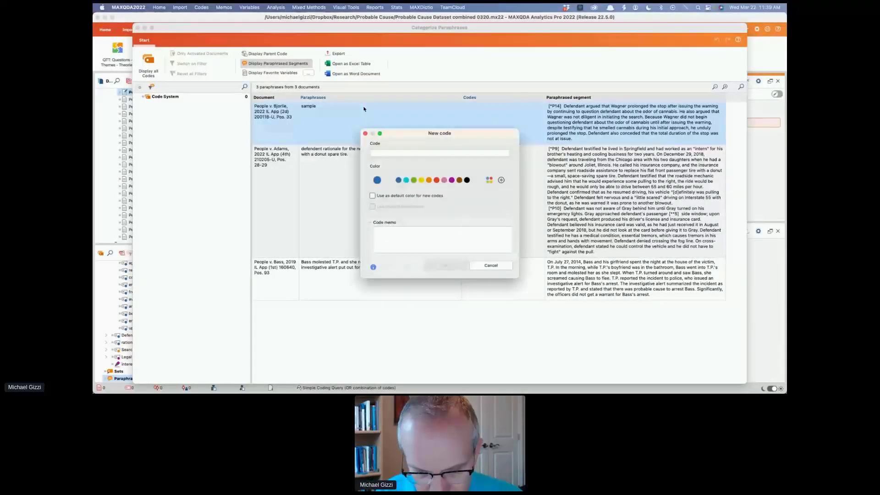
pyautogui.press('Return')
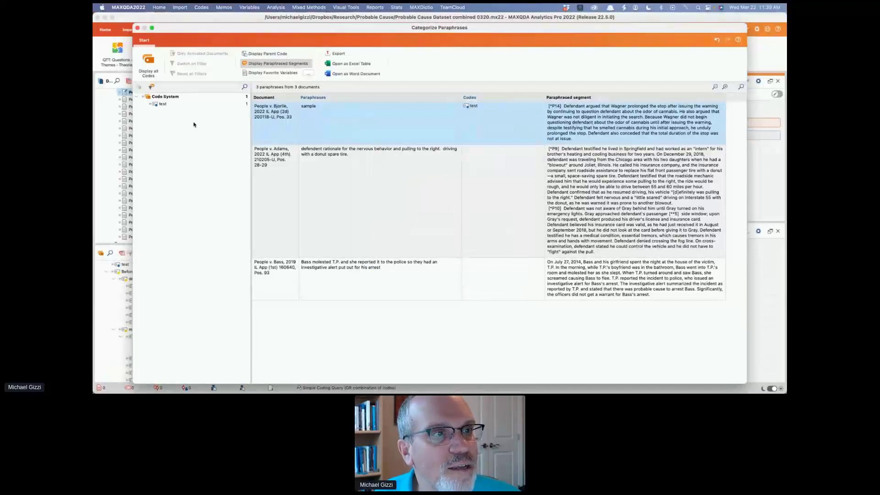
# Remove the "sample" paraphrase from the overview and select the "test" code.
pyautogui.rightClick(392, 121)
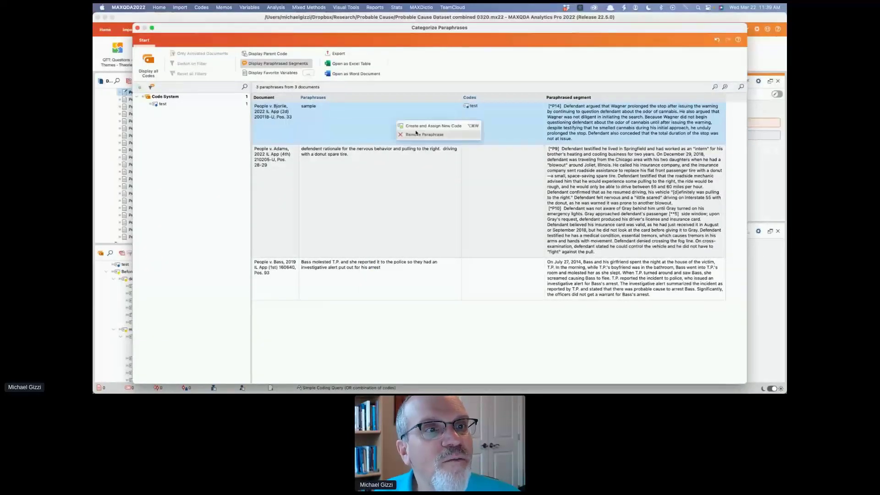
pyautogui.click(413, 136)
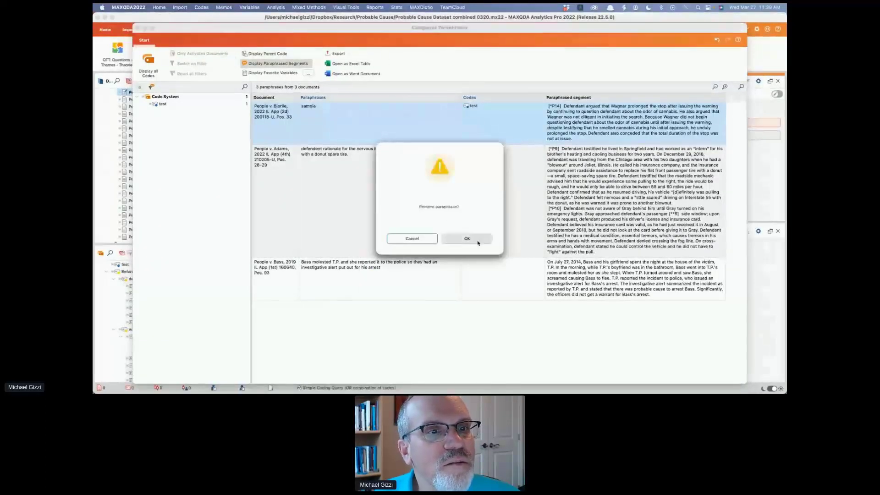
pyautogui.click(467, 238)
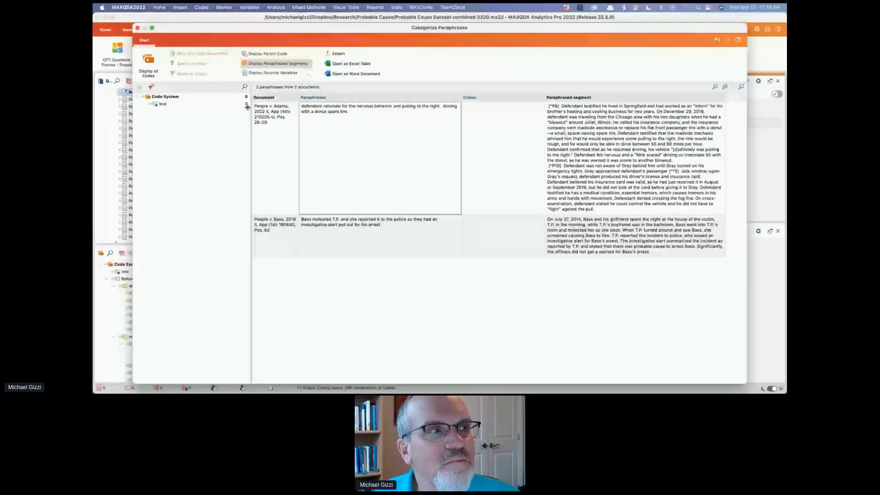
pyautogui.click(160, 106)
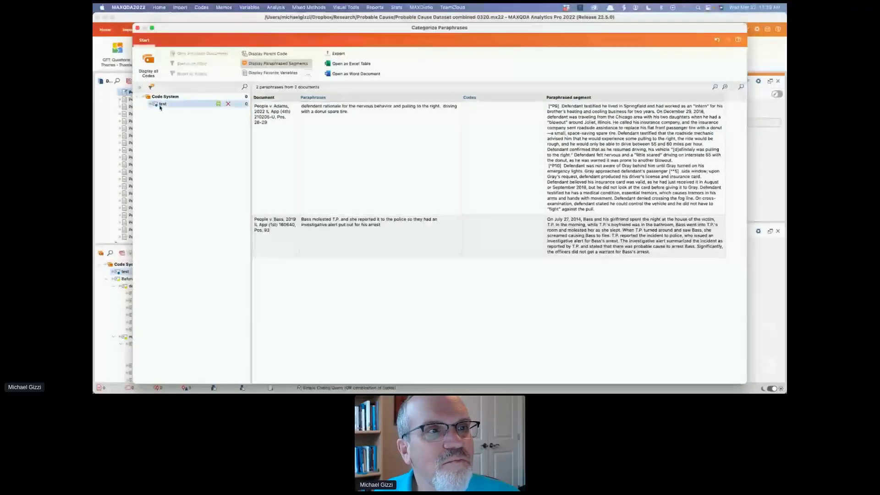
# Create a new code named "test 2" and assign it to the paraphrase about nervous behavior and the donut spare tire.
pyautogui.click(435, 172)
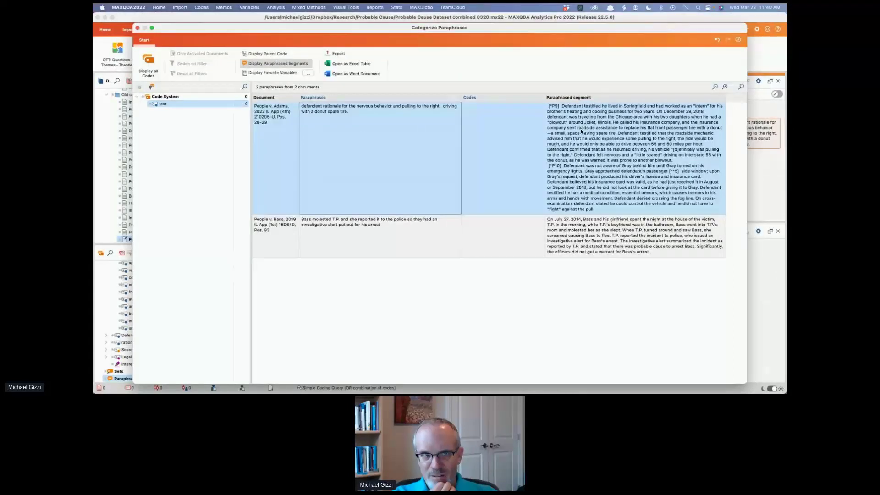
pyautogui.rightClick(394, 156)
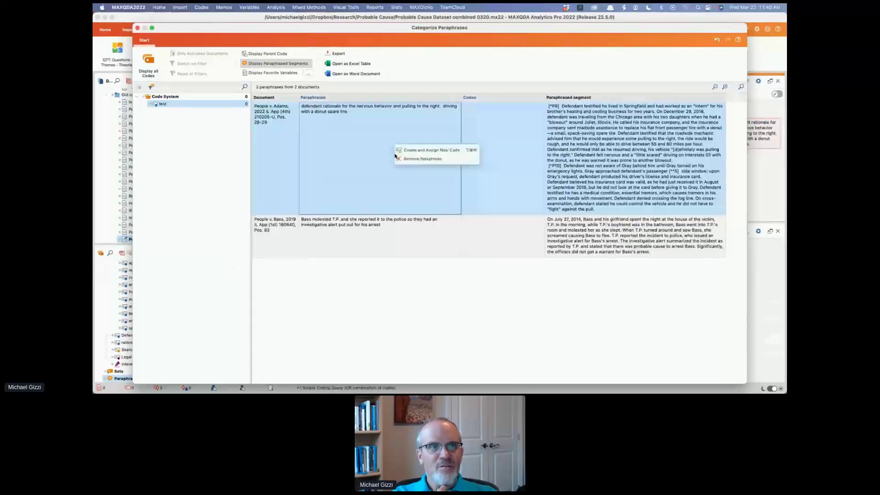
pyautogui.click(413, 151)
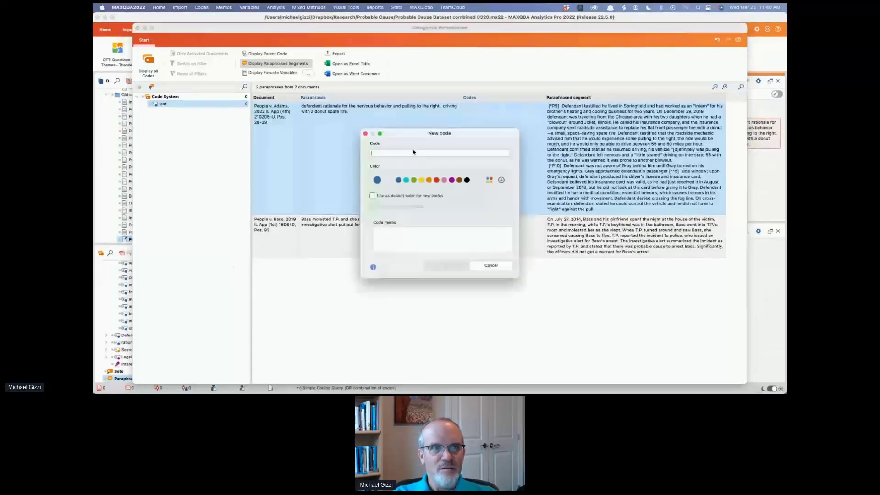
pyautogui.write('test 2')
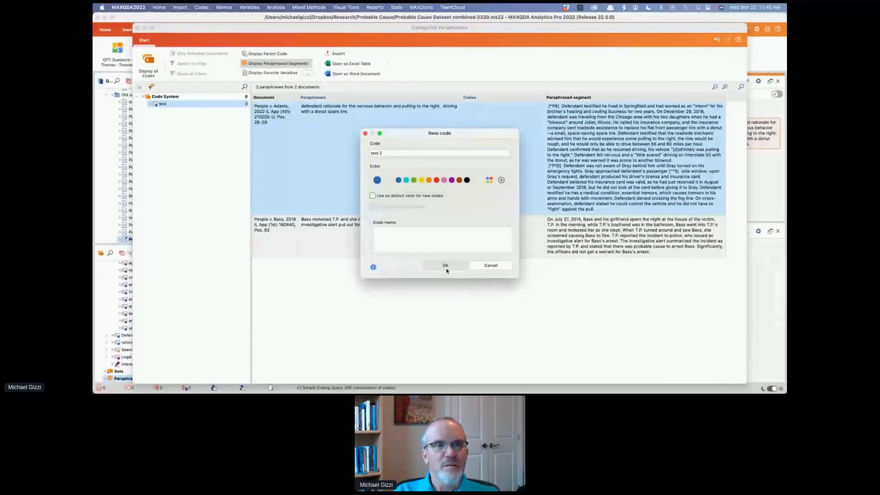
pyautogui.click(445, 266)
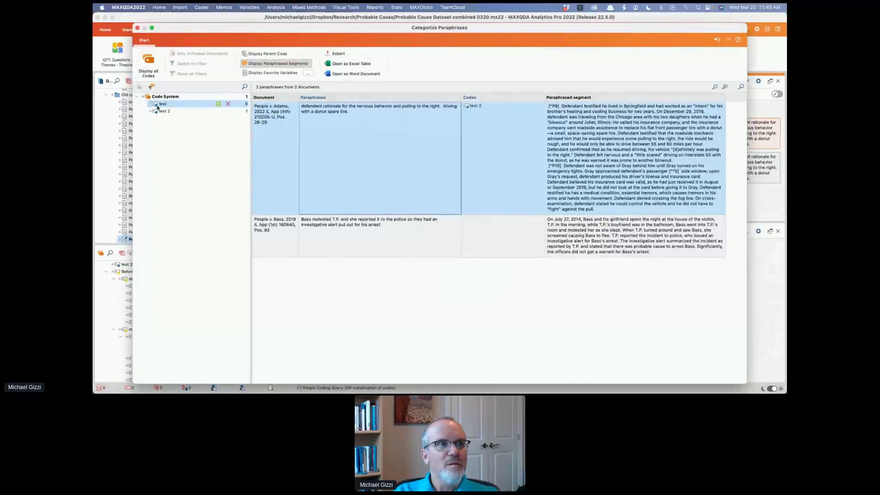
# Close the paraphrase overview, then list the coded segments of the "test 2" code and view the segment's comment.
pyautogui.click(181, 113)
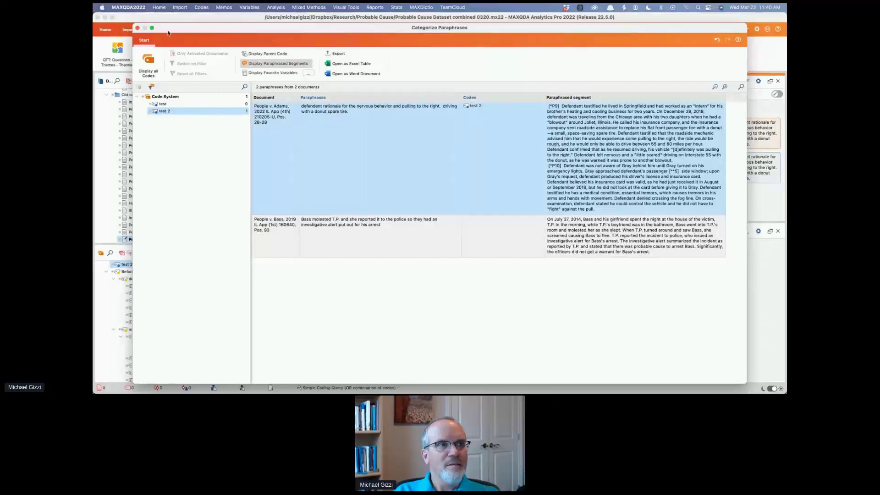
pyautogui.click(137, 28)
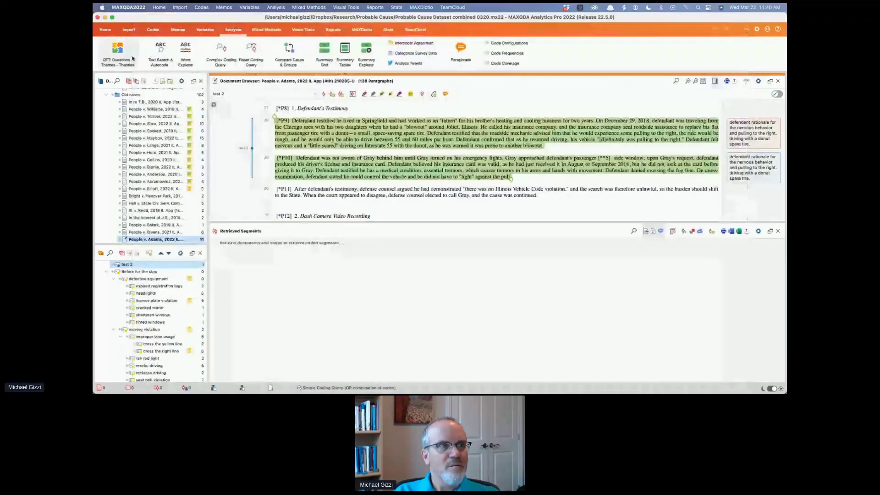
pyautogui.doubleClick(203, 264)
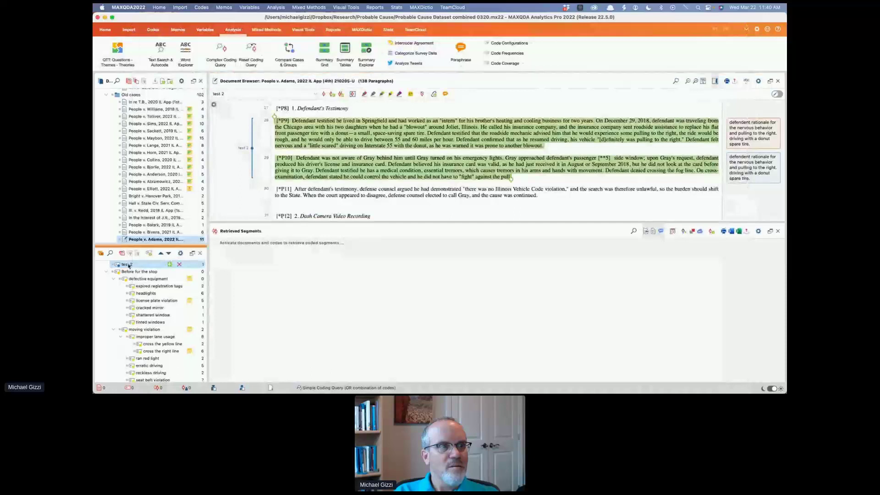
pyautogui.click(433, 254)
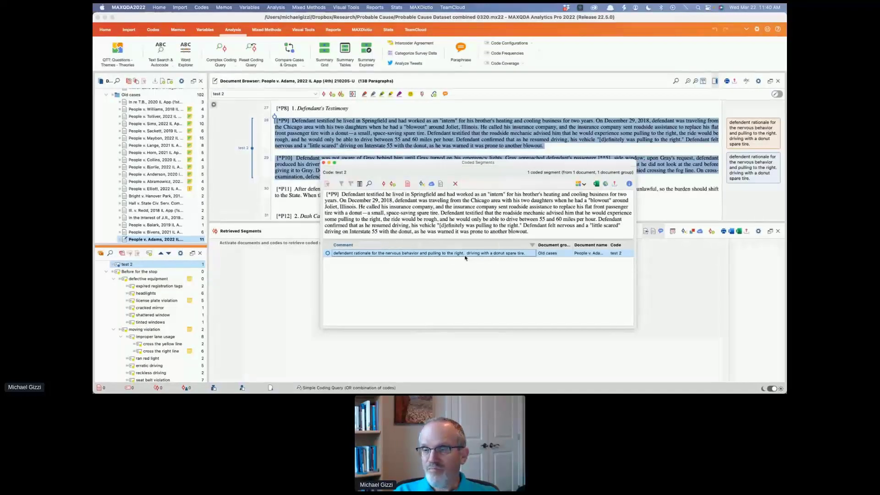
# Look through the remaining columns of the "test 2" coded segments list, then close the list.
pyautogui.hscroll(5, 465, 258)
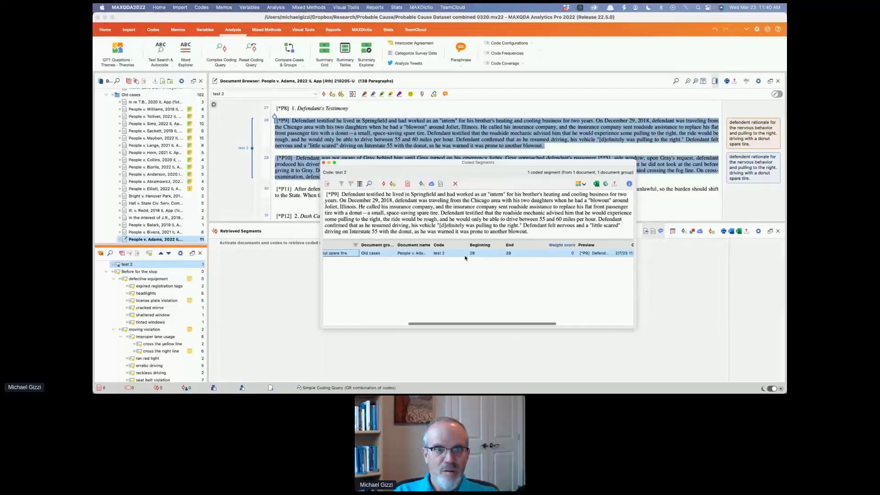
pyautogui.hscroll(-5, 465, 258)
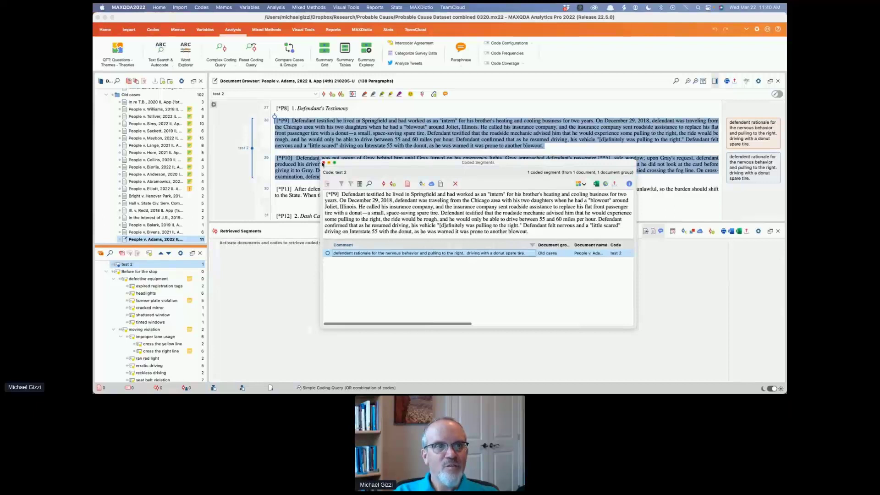
pyautogui.click(324, 163)
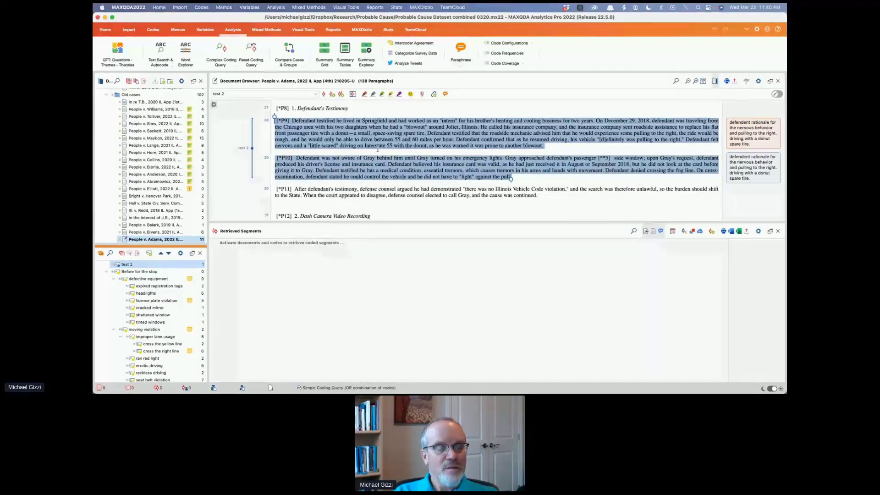
# Open the paraphrase categorization overview and copy the full text of the People v. Bass paraphrase.
pyautogui.click(461, 67)
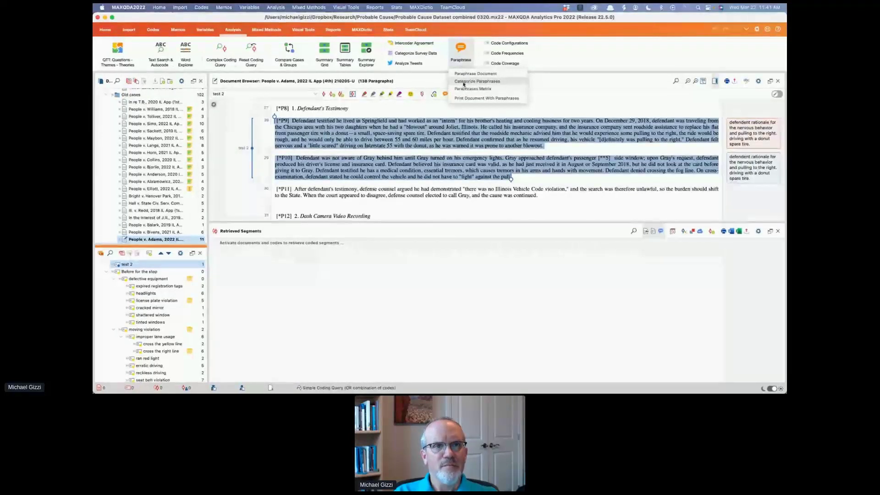
pyautogui.click(468, 83)
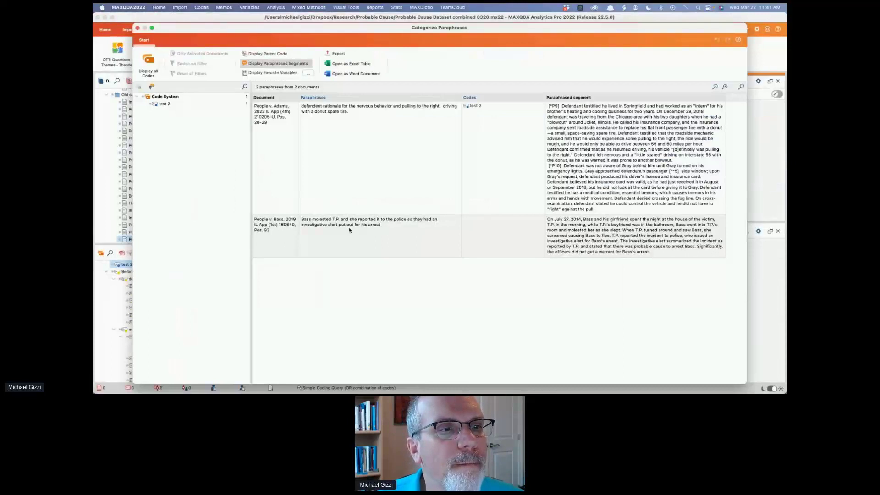
pyautogui.click(349, 229)
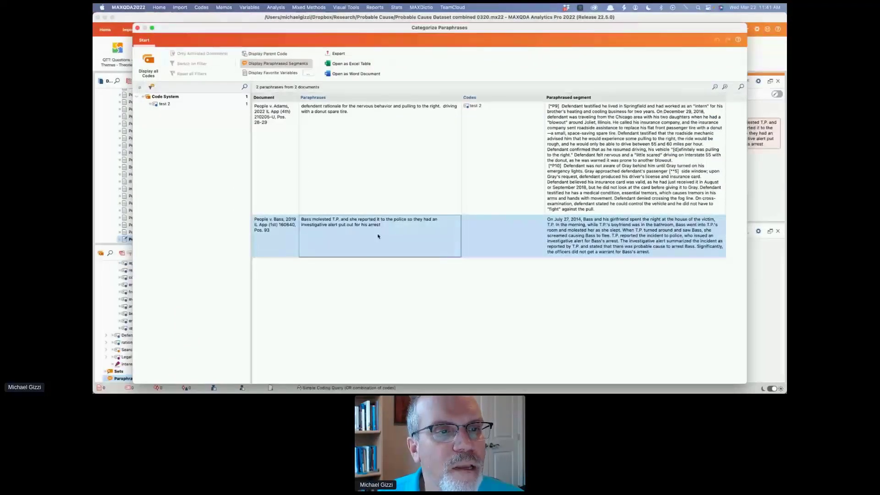
pyautogui.rightClick(377, 236)
pyautogui.click(353, 223)
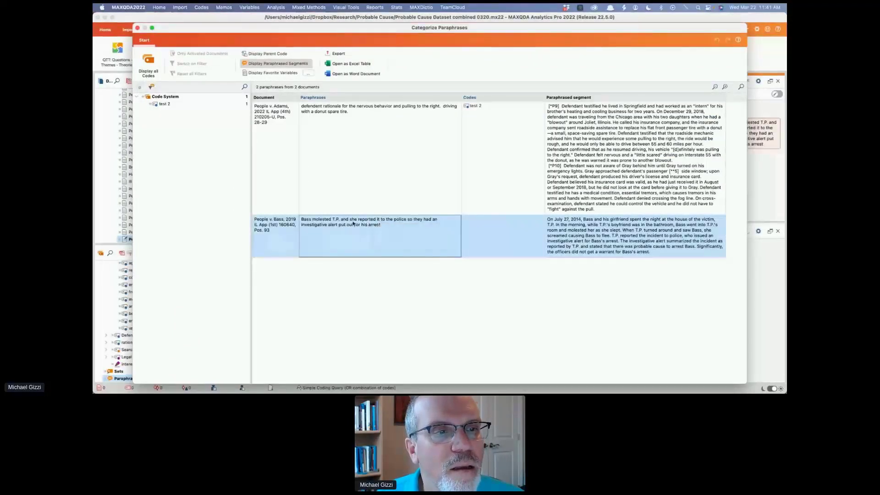
pyautogui.doubleClick(353, 224)
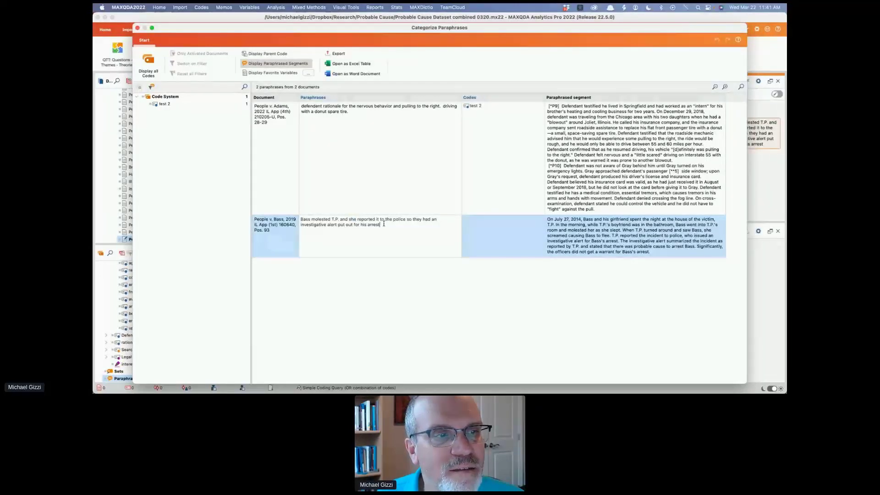
pyautogui.press('super+a')
pyautogui.press('super+c')
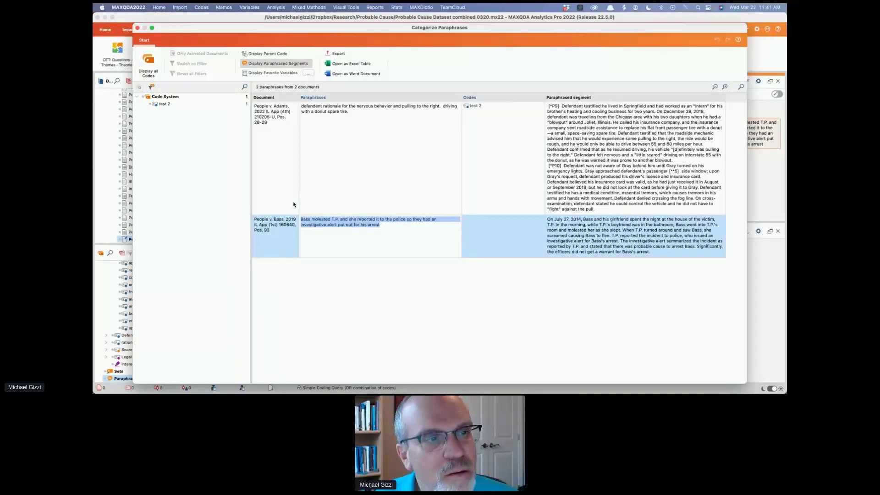
# Try out a new code "test 3" for the People v. Bass paraphrase with the copied text as code memo, then cancel and close the overview.
pyautogui.click(385, 225)
pyautogui.click(487, 246)
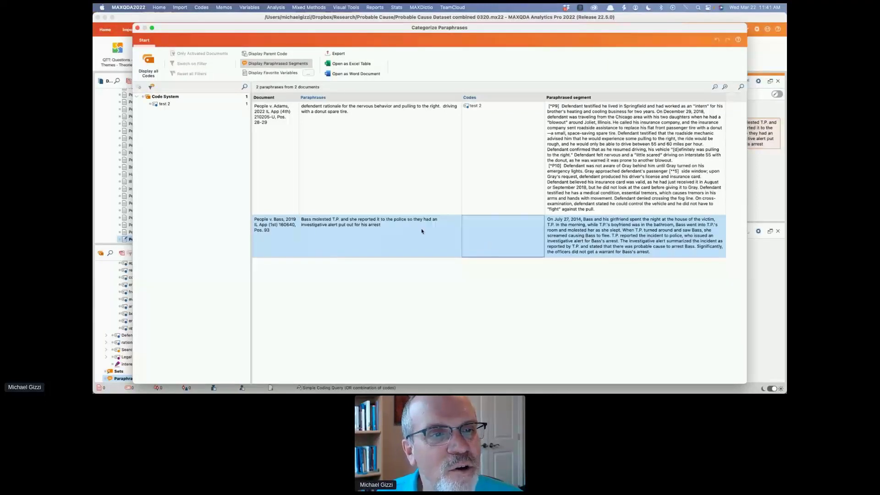
pyautogui.press('super+alt+n')
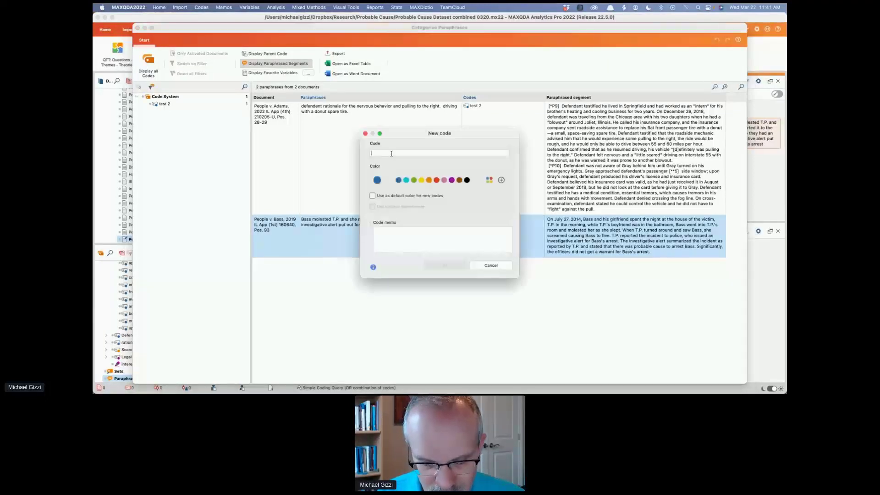
pyautogui.write('test 3')
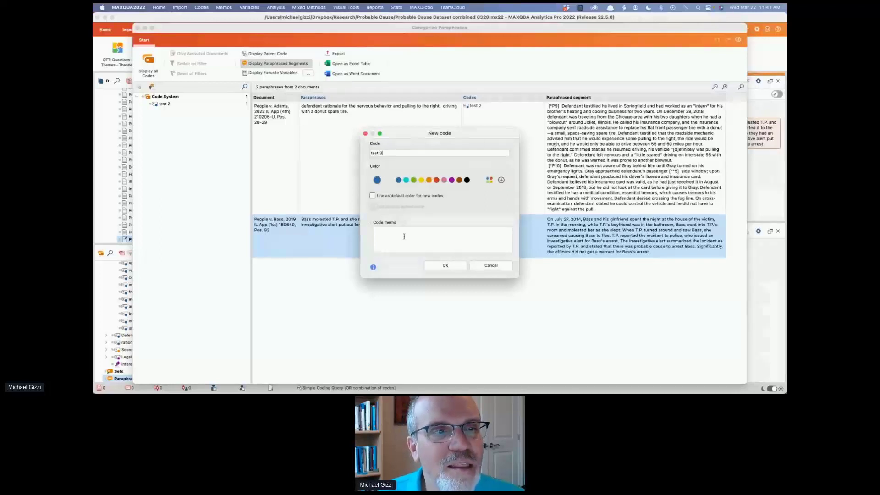
pyautogui.click(404, 236)
pyautogui.press('super+v')
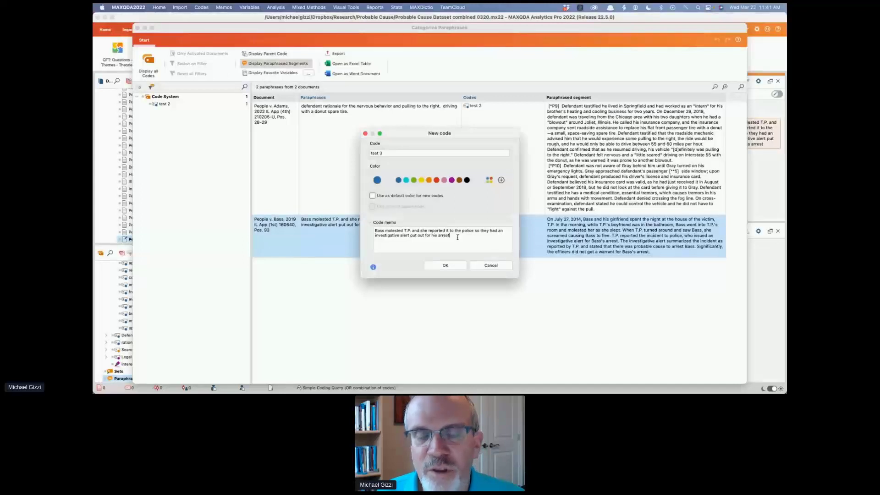
pyautogui.click(491, 265)
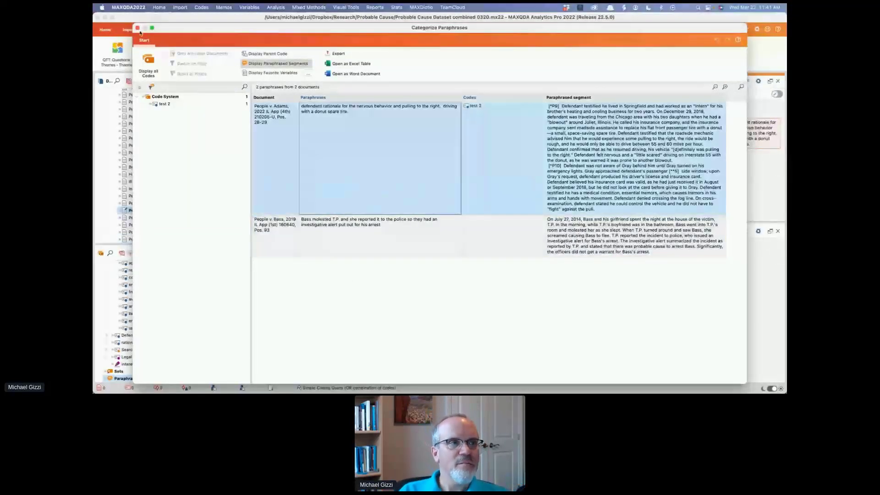
pyautogui.click(138, 29)
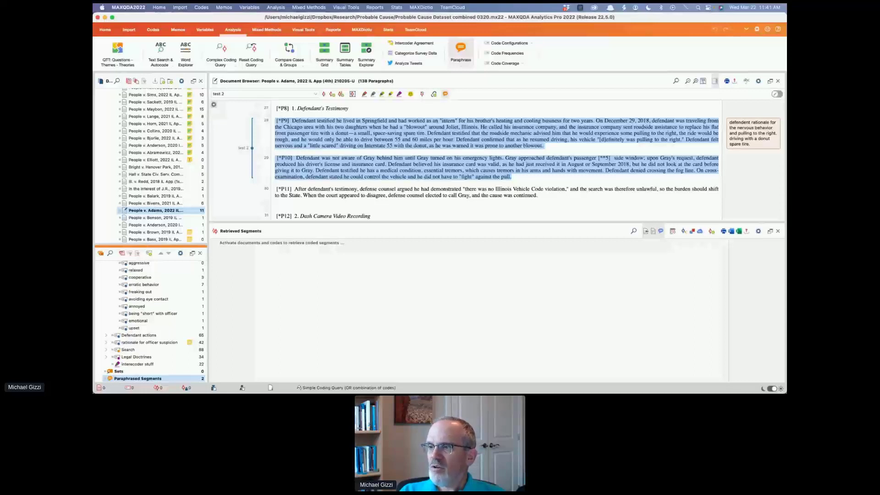
# Open the recent project "Leadership-paraphrase project file".
pyautogui.click(106, 32)
pyautogui.click(129, 49)
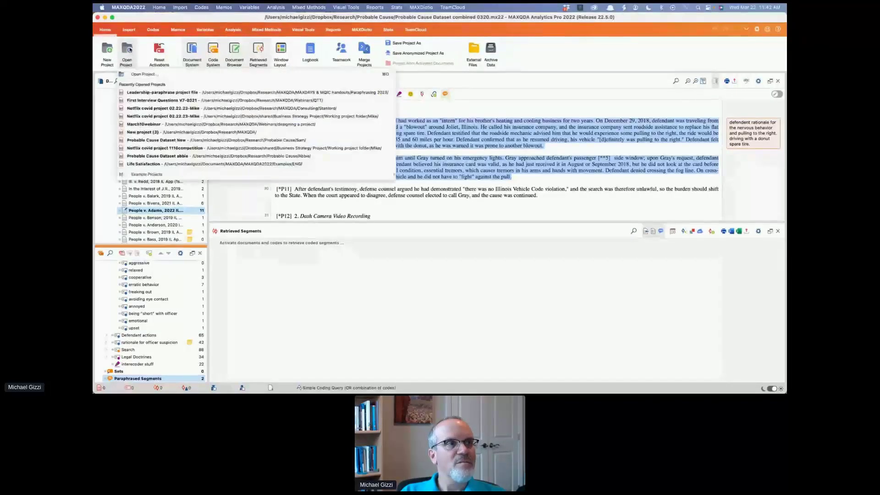
pyautogui.click(167, 92)
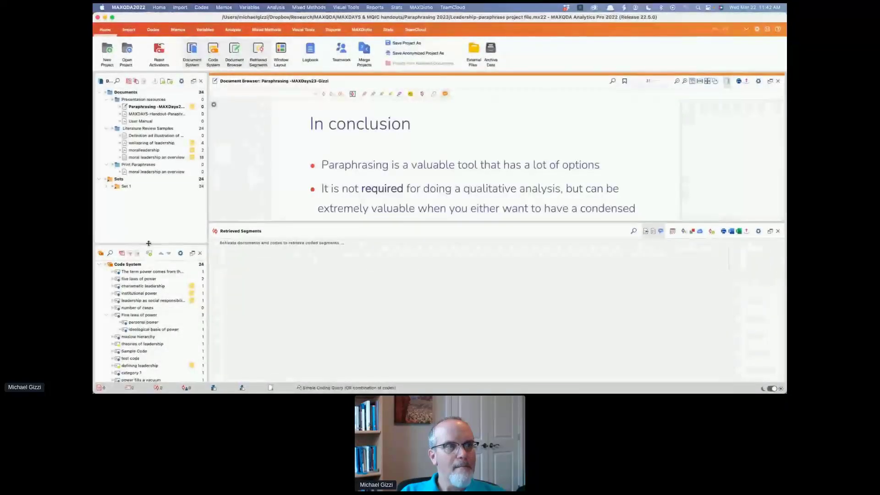
# Delete the transformed variable of the Paraphrased Segments entry in the code system.
pyautogui.scroll(-3, 151, 321)
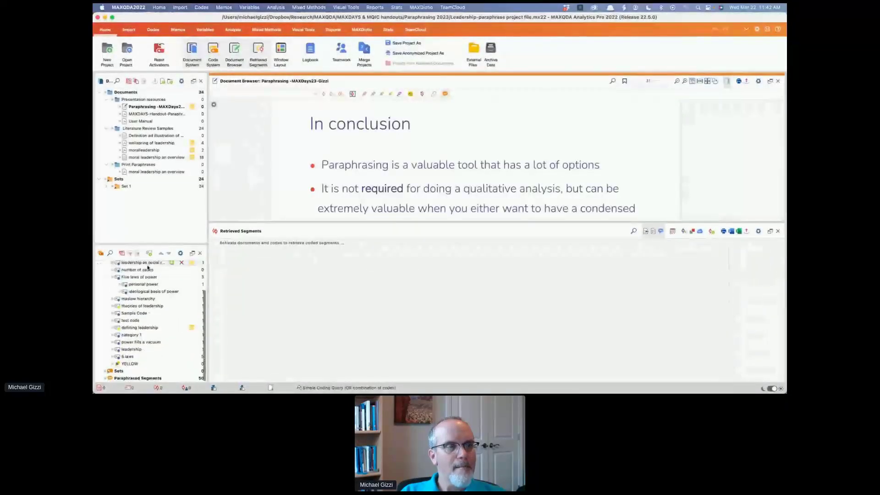
pyautogui.rightClick(161, 379)
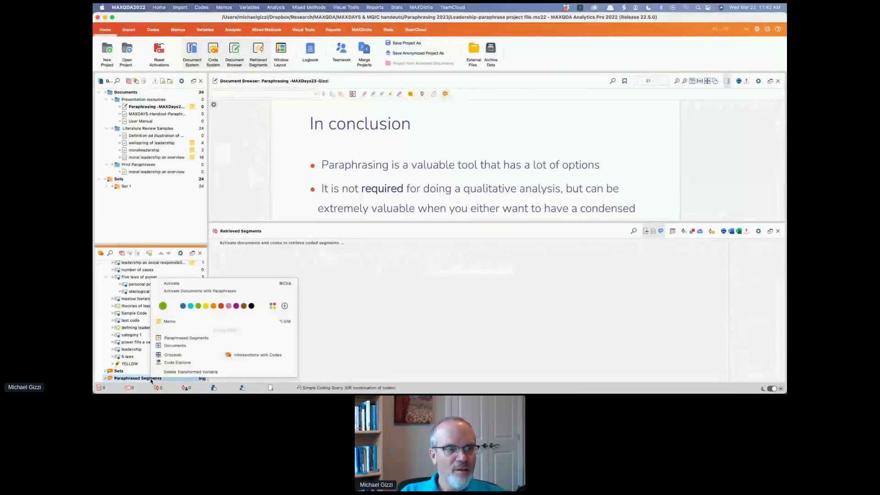
pyautogui.click(190, 372)
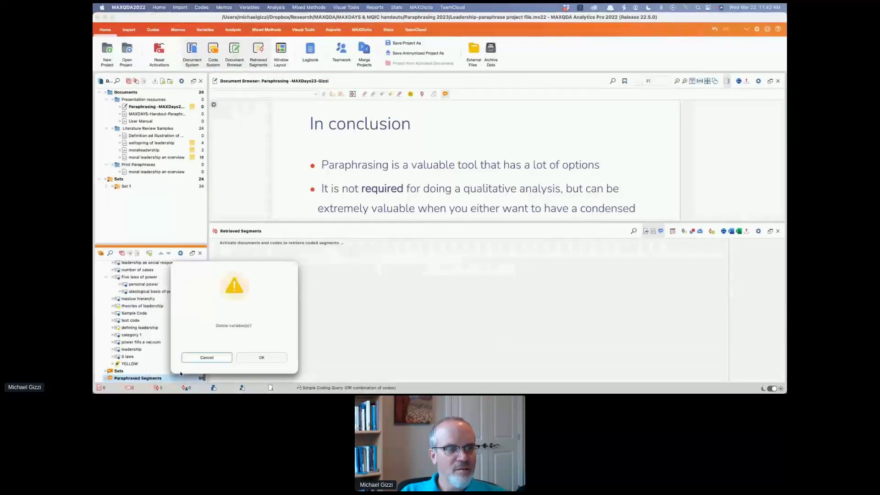
pyautogui.click(250, 358)
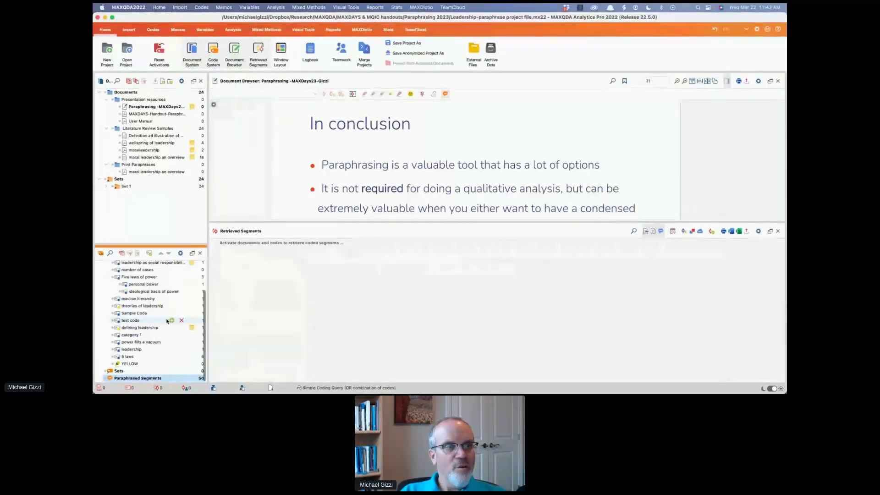
# Transform the Paraphrased Segments into a document variable.
pyautogui.scroll(2, 167, 321)
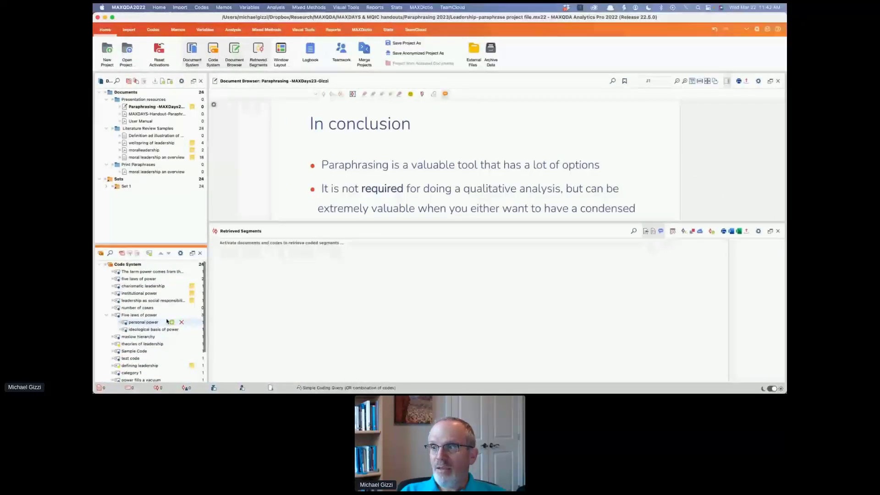
pyautogui.scroll(-4, 168, 322)
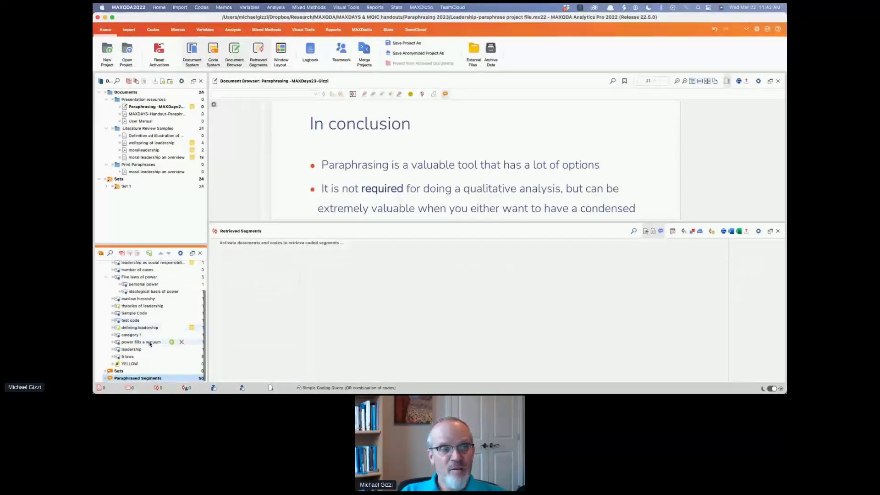
pyautogui.click(149, 378)
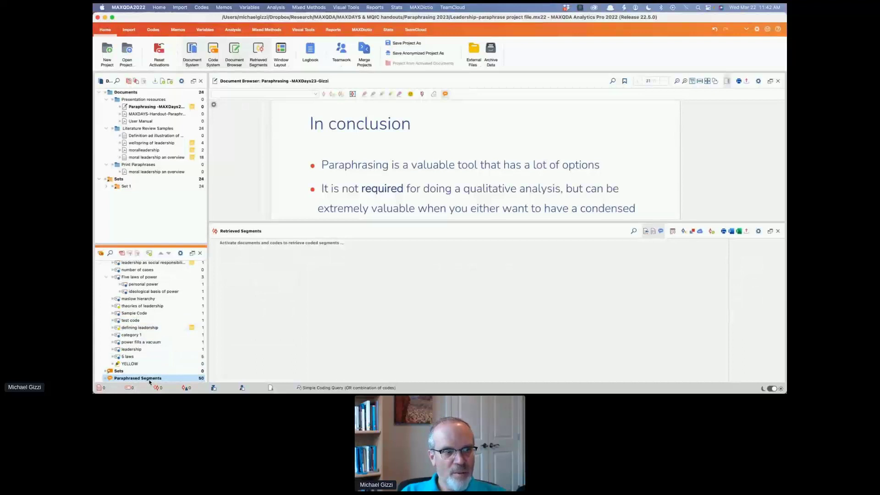
pyautogui.rightClick(150, 379)
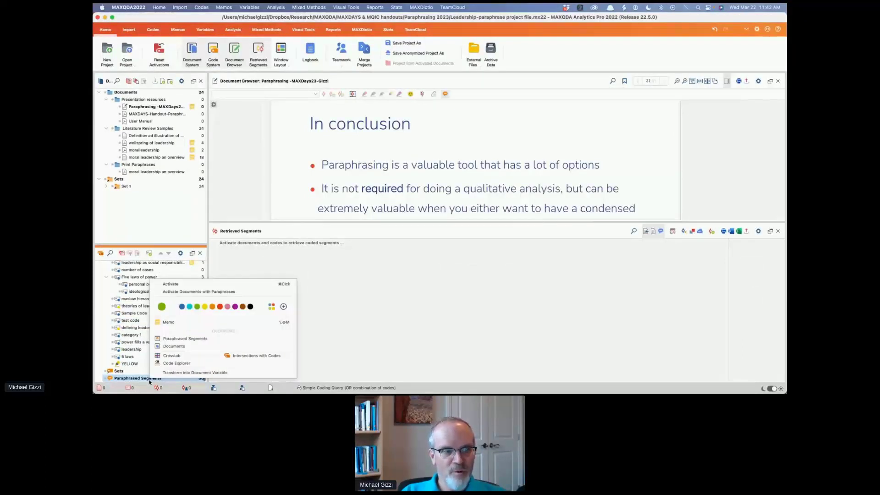
pyautogui.click(190, 373)
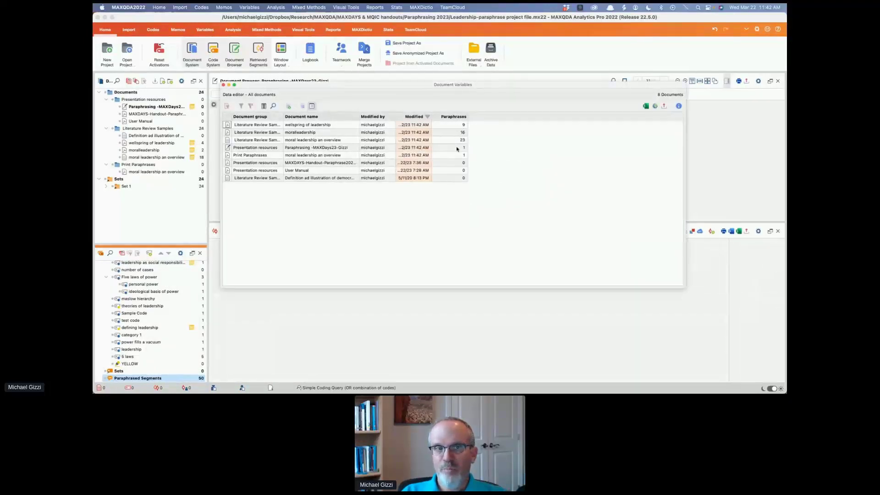
# Check the number of paraphrases per document in the document variables data editor, then close it.
pyautogui.click(461, 134)
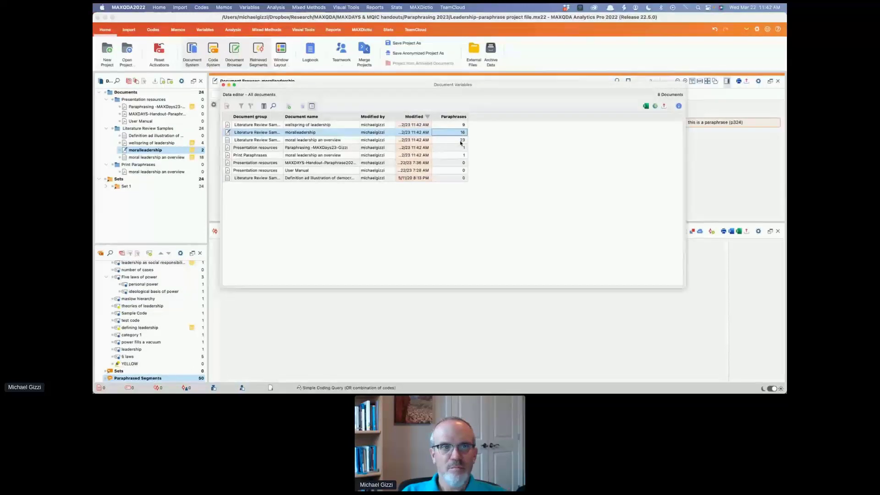
pyautogui.click(459, 156)
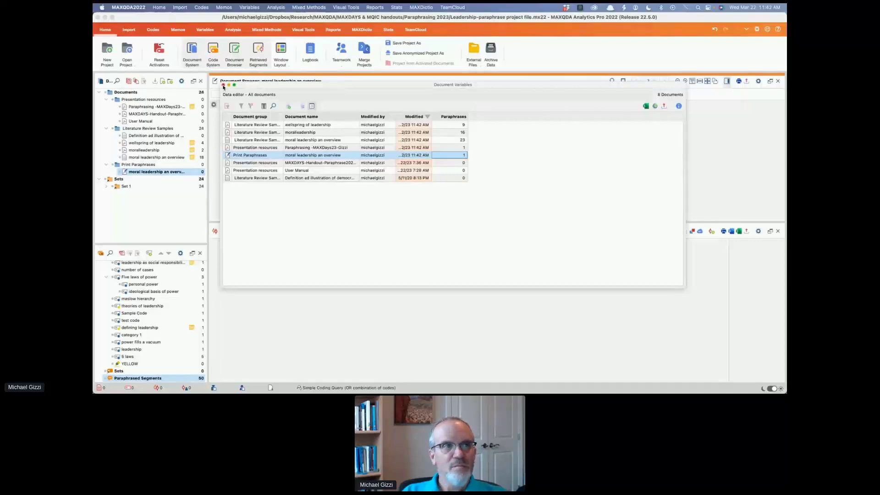
pyautogui.click(223, 85)
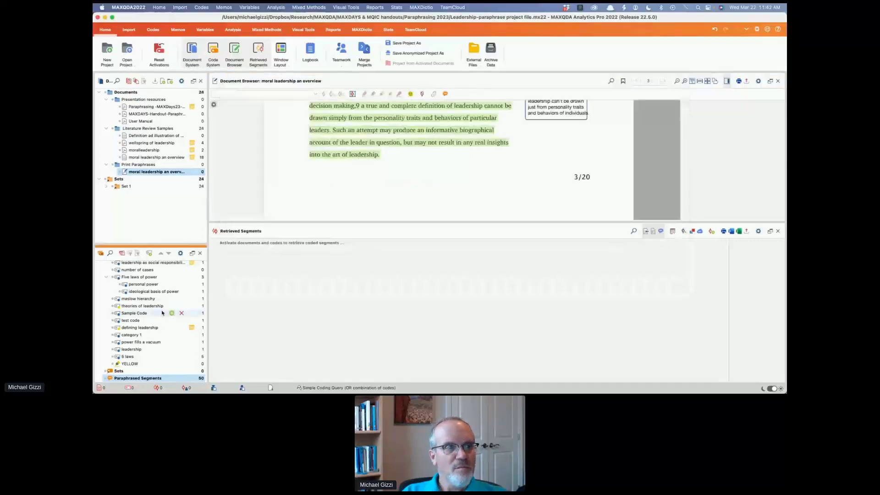
# Retrieve the paraphrased segments that intersect with the "Five laws of power" code.
pyautogui.rightClick(159, 378)
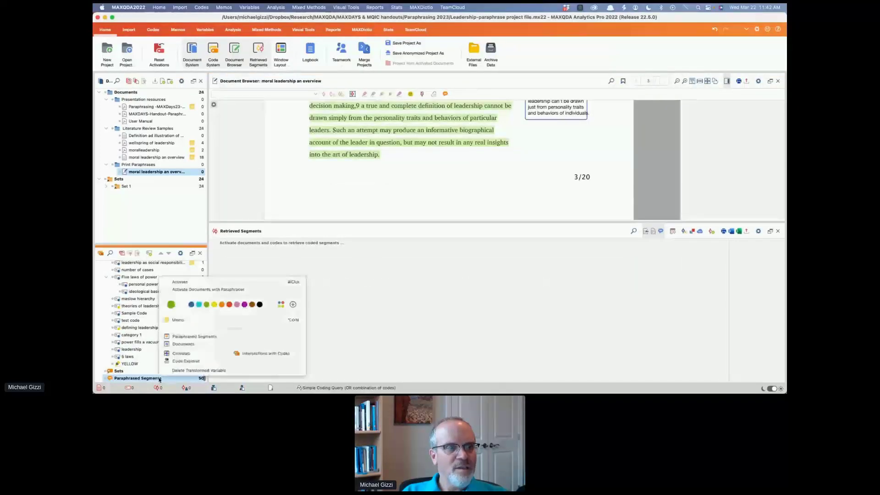
pyautogui.click(260, 354)
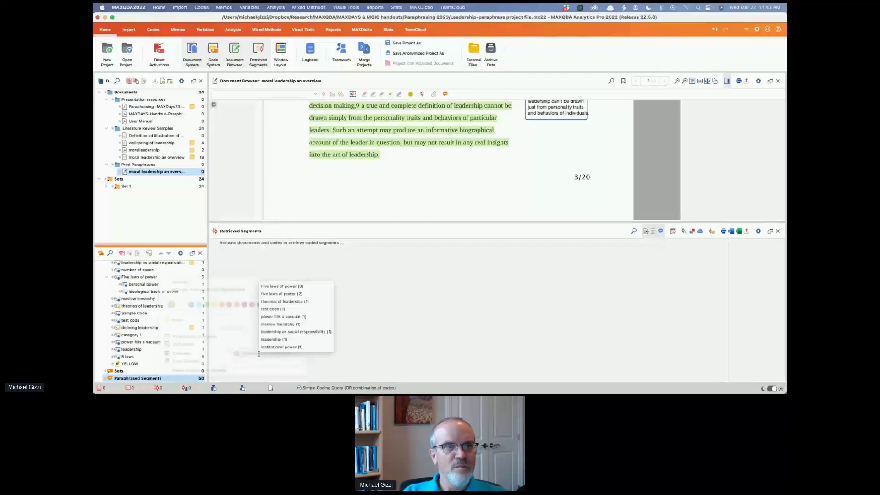
pyautogui.click(296, 293)
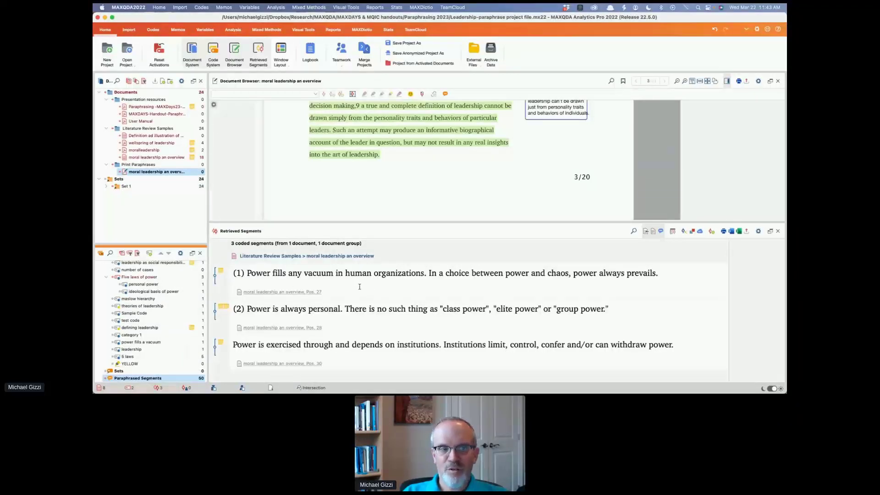
# Open the Code Explorer for the Paraphrased Segments and examine their document frequencies, coverage, co-occurrences and most frequent words.
pyautogui.rightClick(162, 379)
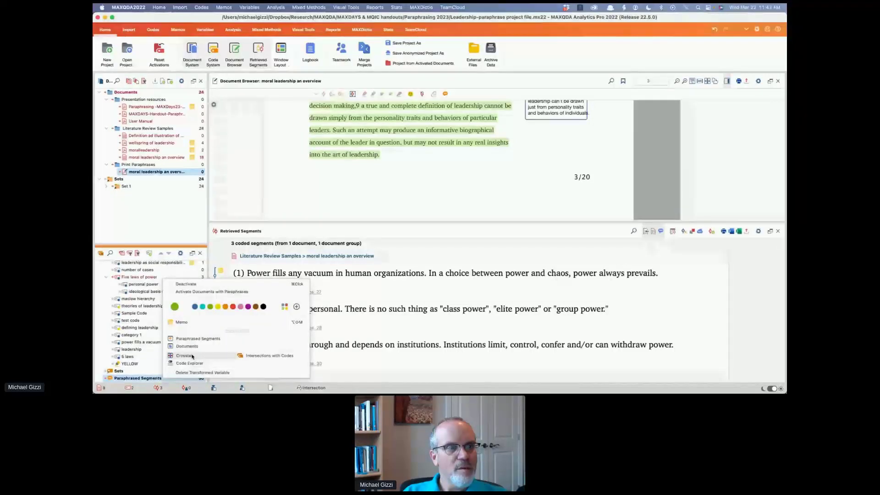
pyautogui.click(189, 364)
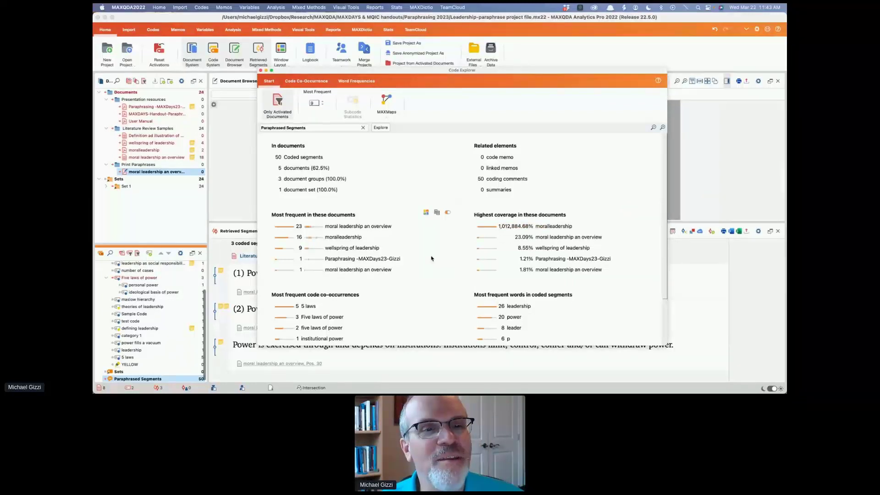
pyautogui.scroll(-1, 591, 271)
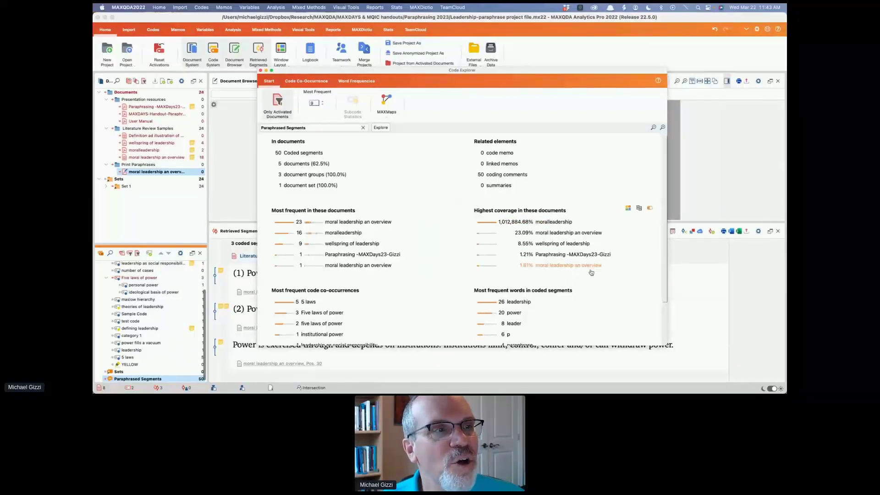
# Try to create a Single-Code Model (Coded Segments) for the Paraphrased Segments, view the moral leadership overview paraphrase map, and close MAXMaps.
pyautogui.scroll(1, 591, 272)
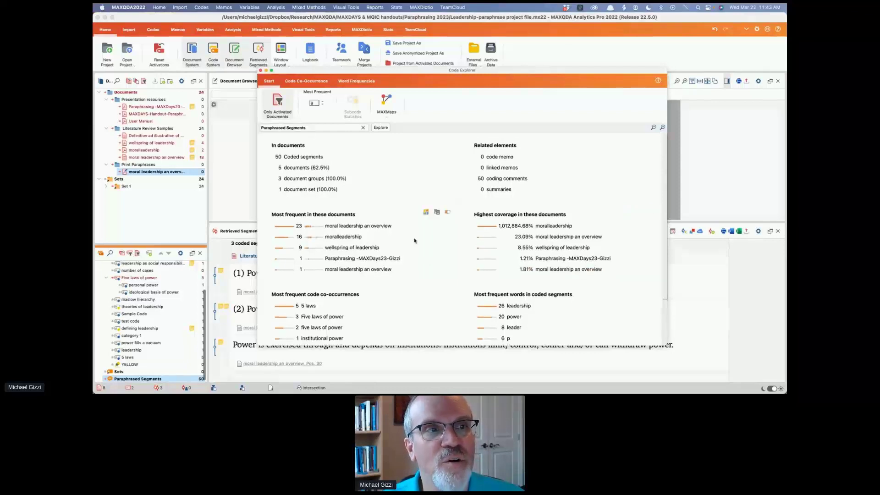
pyautogui.scroll(-3, 415, 240)
pyautogui.scroll(3, 415, 241)
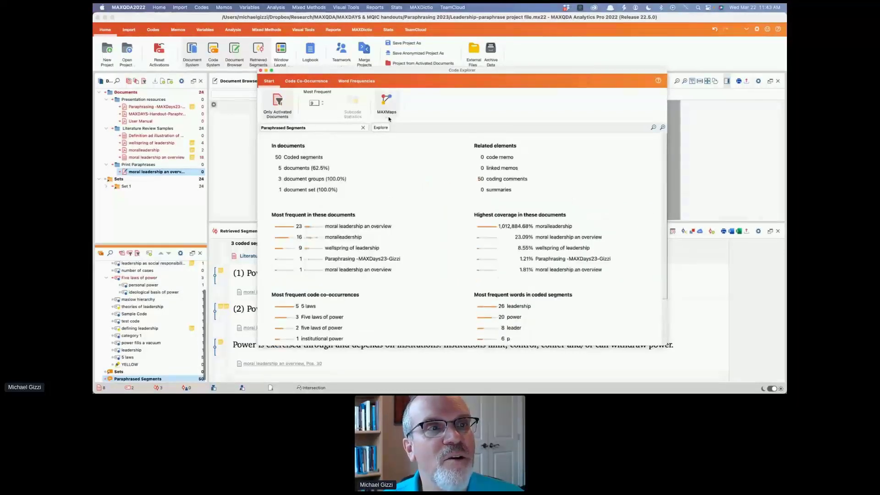
pyautogui.click(387, 108)
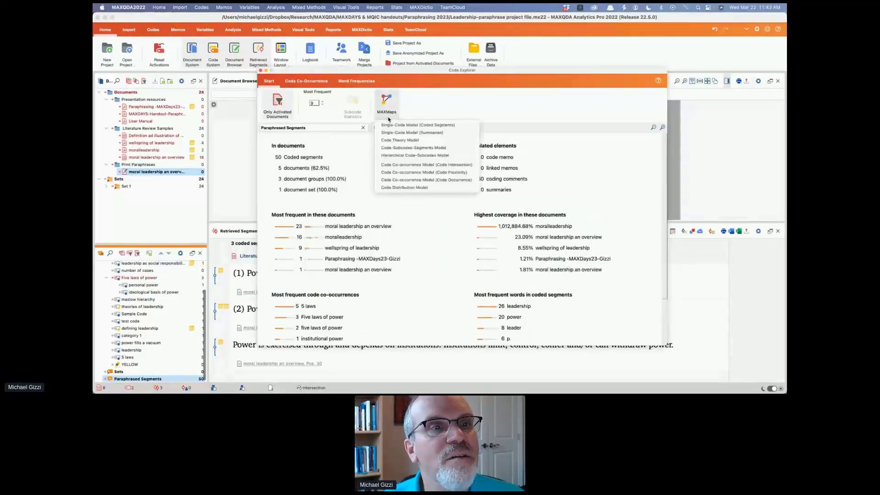
pyautogui.click(424, 126)
pyautogui.click(165, 99)
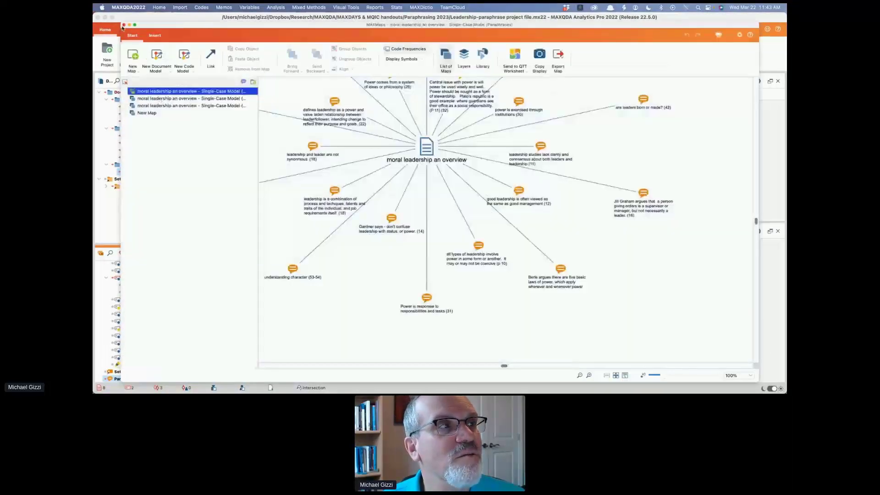
pyautogui.click(124, 25)
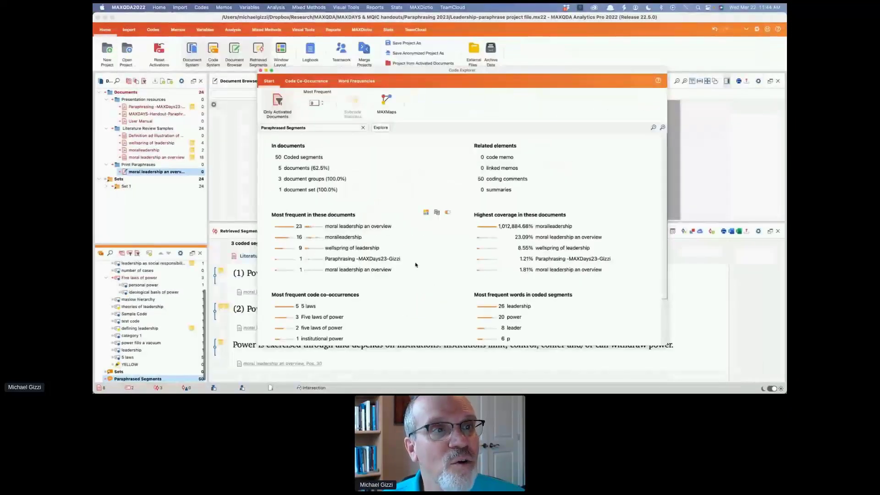
# Create a Code Theory Model in MAXMaps for the Paraphrased Segments from the Code Explorer.
pyautogui.click(387, 113)
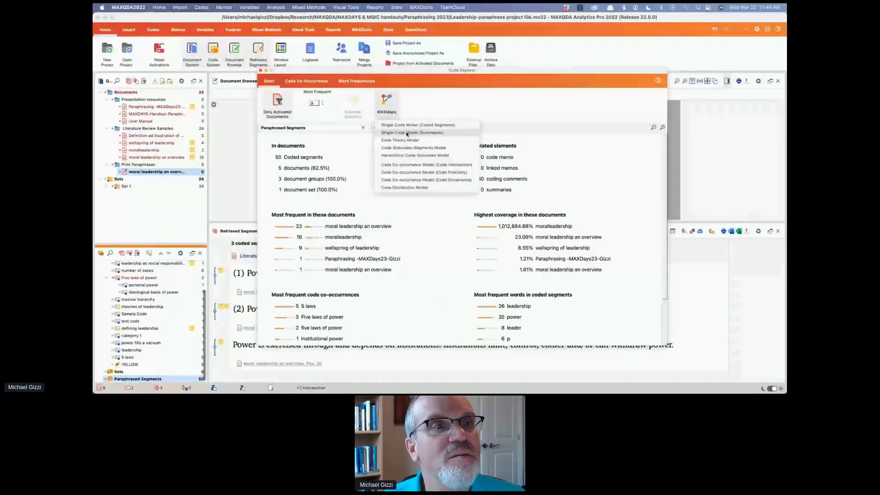
pyautogui.click(412, 140)
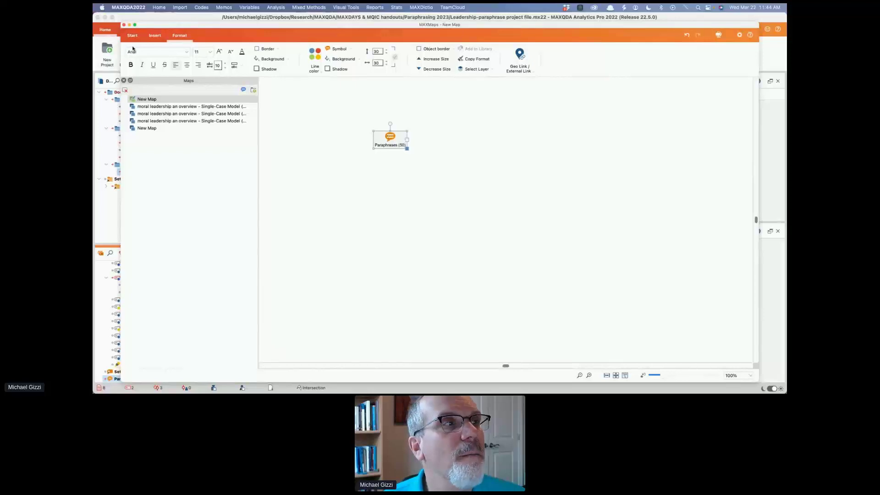
# View the saved Single-Case Model (Paraphrases) maps of the moral leadership overview and widen the map list to show their full names.
pyautogui.click(159, 107)
pyautogui.click(157, 114)
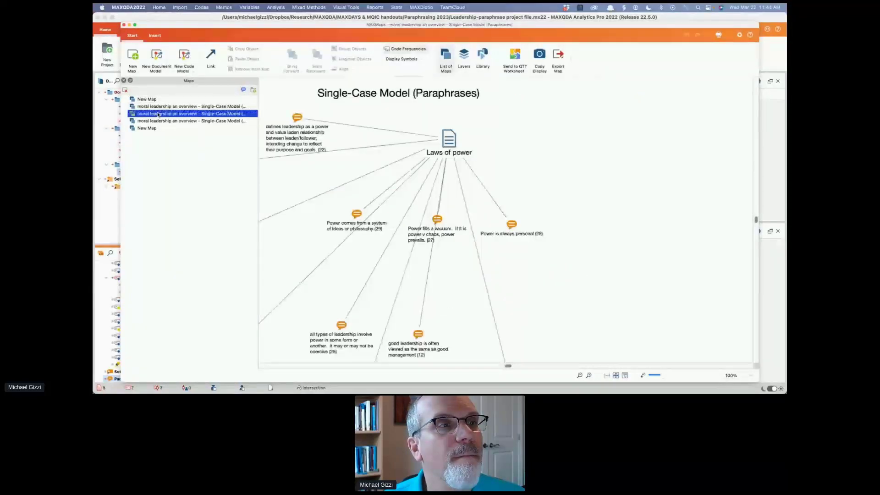
pyautogui.click(161, 107)
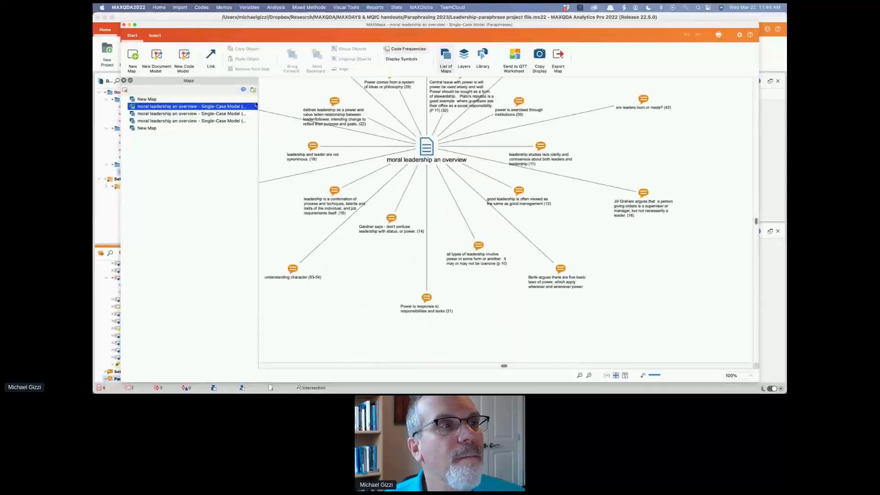
pyautogui.moveTo(255, 99); pyautogui.dragTo(290, 99)
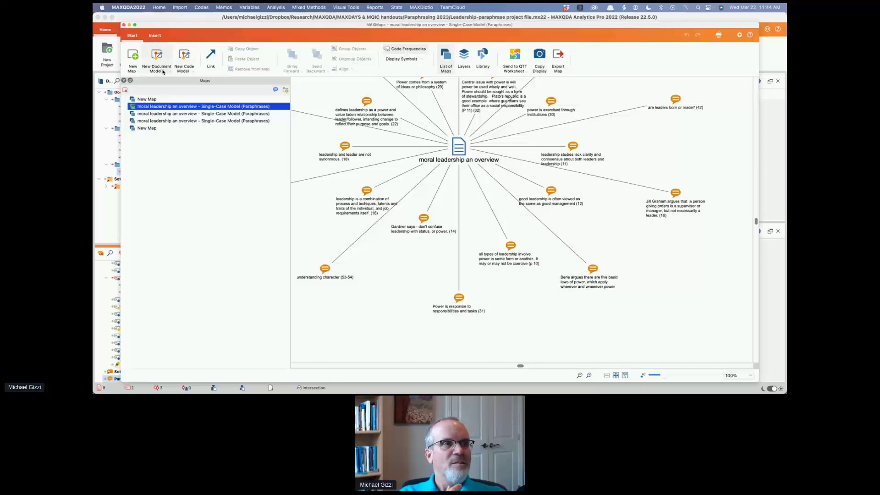
# Check which code models and document models MAXMaps offers for new maps, and close the MAXMaps window.
pyautogui.click(193, 72)
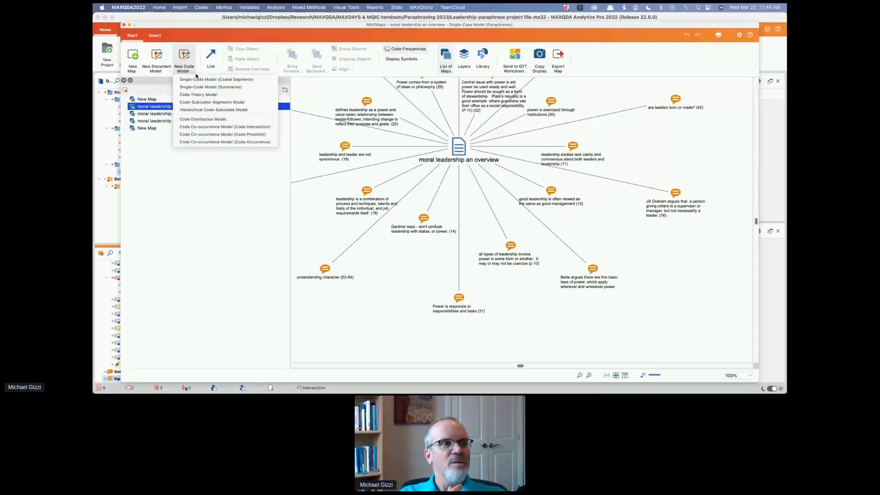
pyautogui.click(168, 70)
pyautogui.click(168, 70)
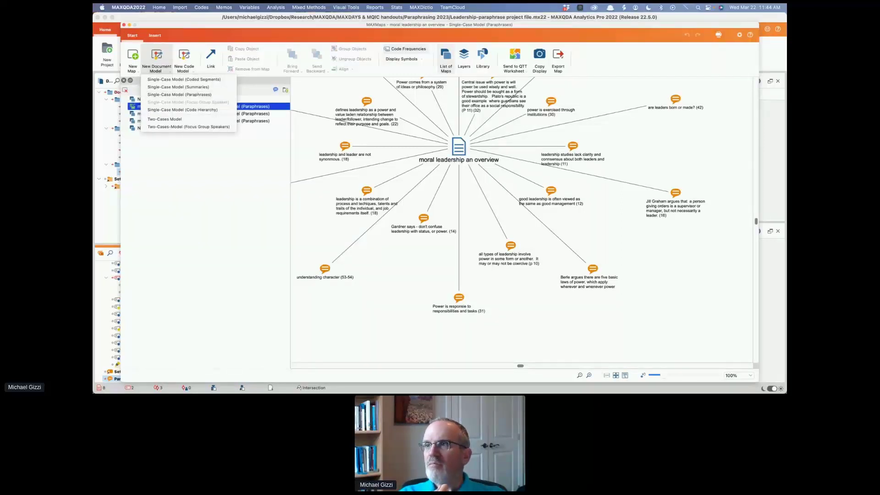
pyautogui.press('super+w')
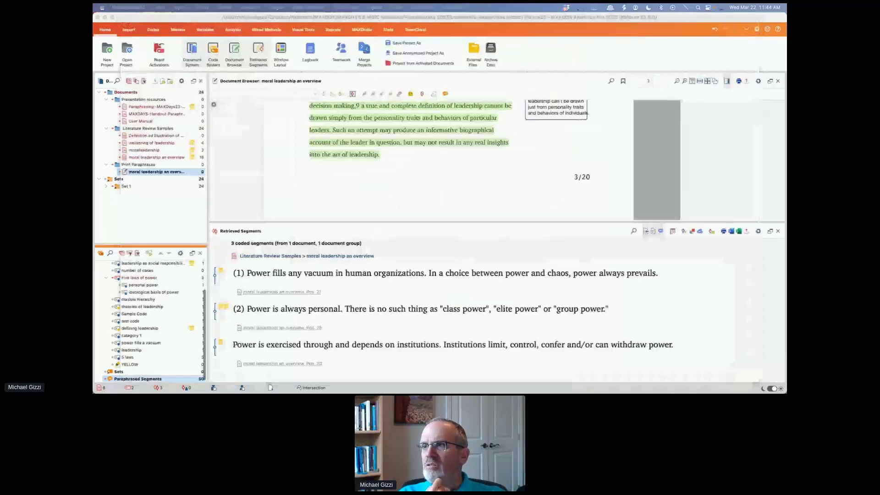